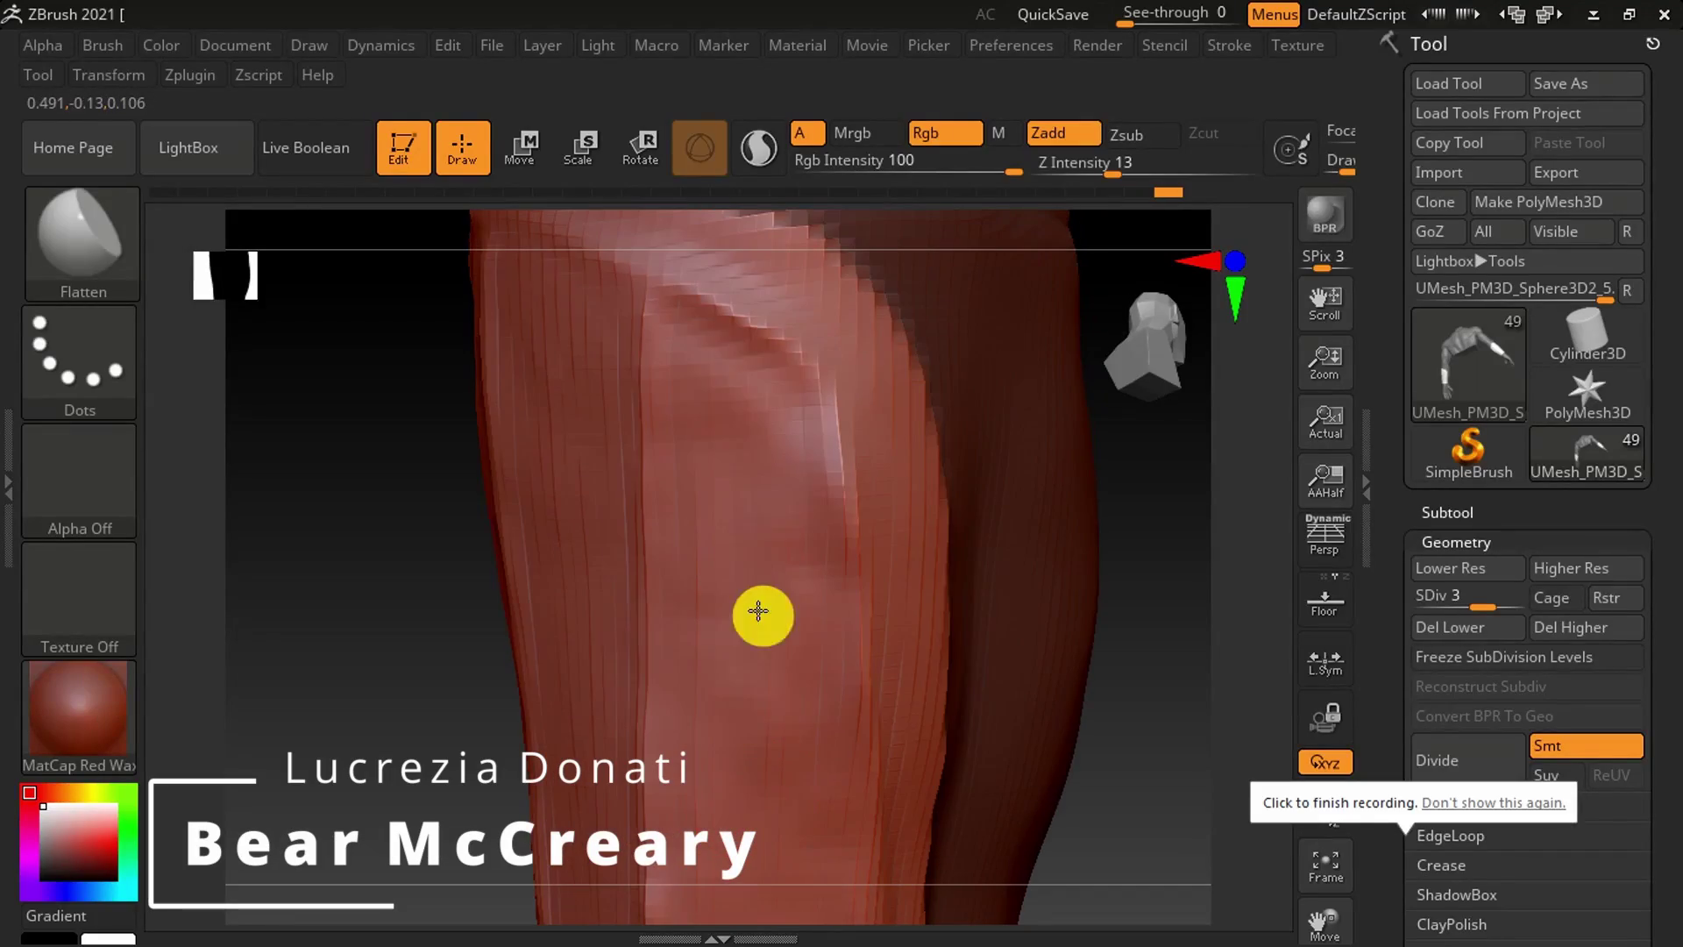
- Resize the brush while orbiting around the back of the leg
{"action": "mouse_move", "coordinate": [706, 611]}
{"action": "left_mouse_down"}
{"action": "mouse_move", "coordinate": [733, 508]}
{"action": "mouse_move", "coordinate": [681, 562]}
{"action": "left_mouse_up"}
{"action": "key", "text": "space"}
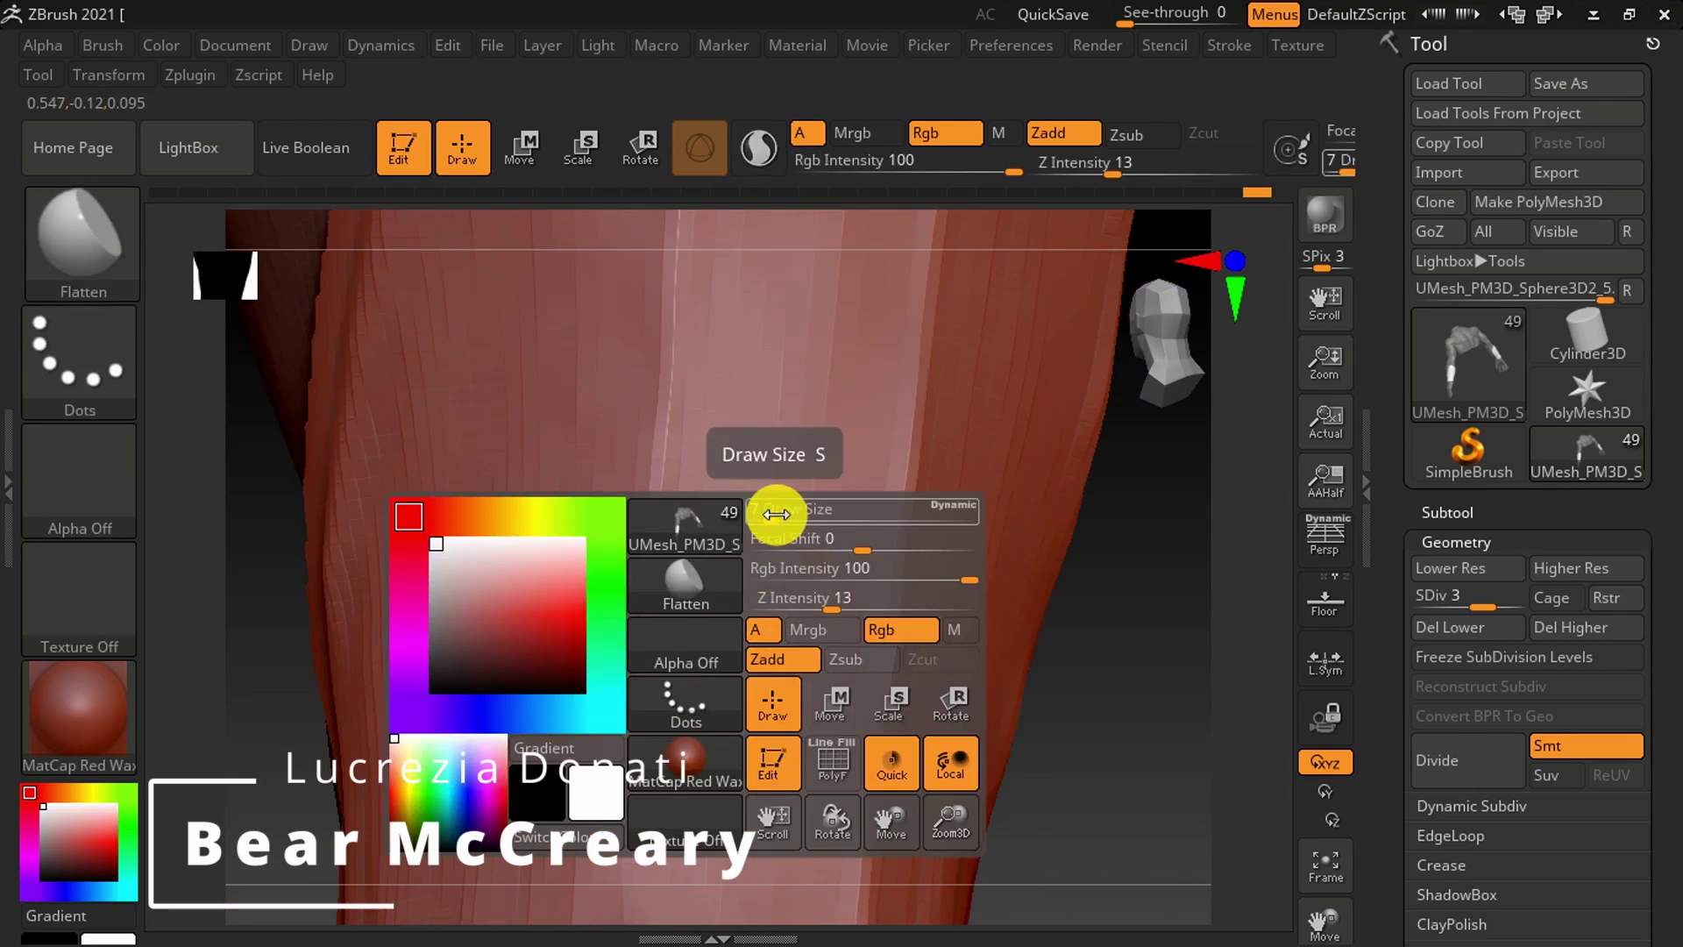
{"action": "mouse_move", "coordinate": [771, 526]}
{"action": "left_mouse_down", "text": "alt"}
{"action": "mouse_move", "coordinate": [672, 683]}
{"action": "mouse_move", "coordinate": [616, 575]}
{"action": "mouse_move", "coordinate": [721, 438]}
{"action": "mouse_move", "coordinate": [620, 605]}
{"action": "mouse_move", "coordinate": [677, 375]}
{"action": "left_mouse_up", "text": "alt"}
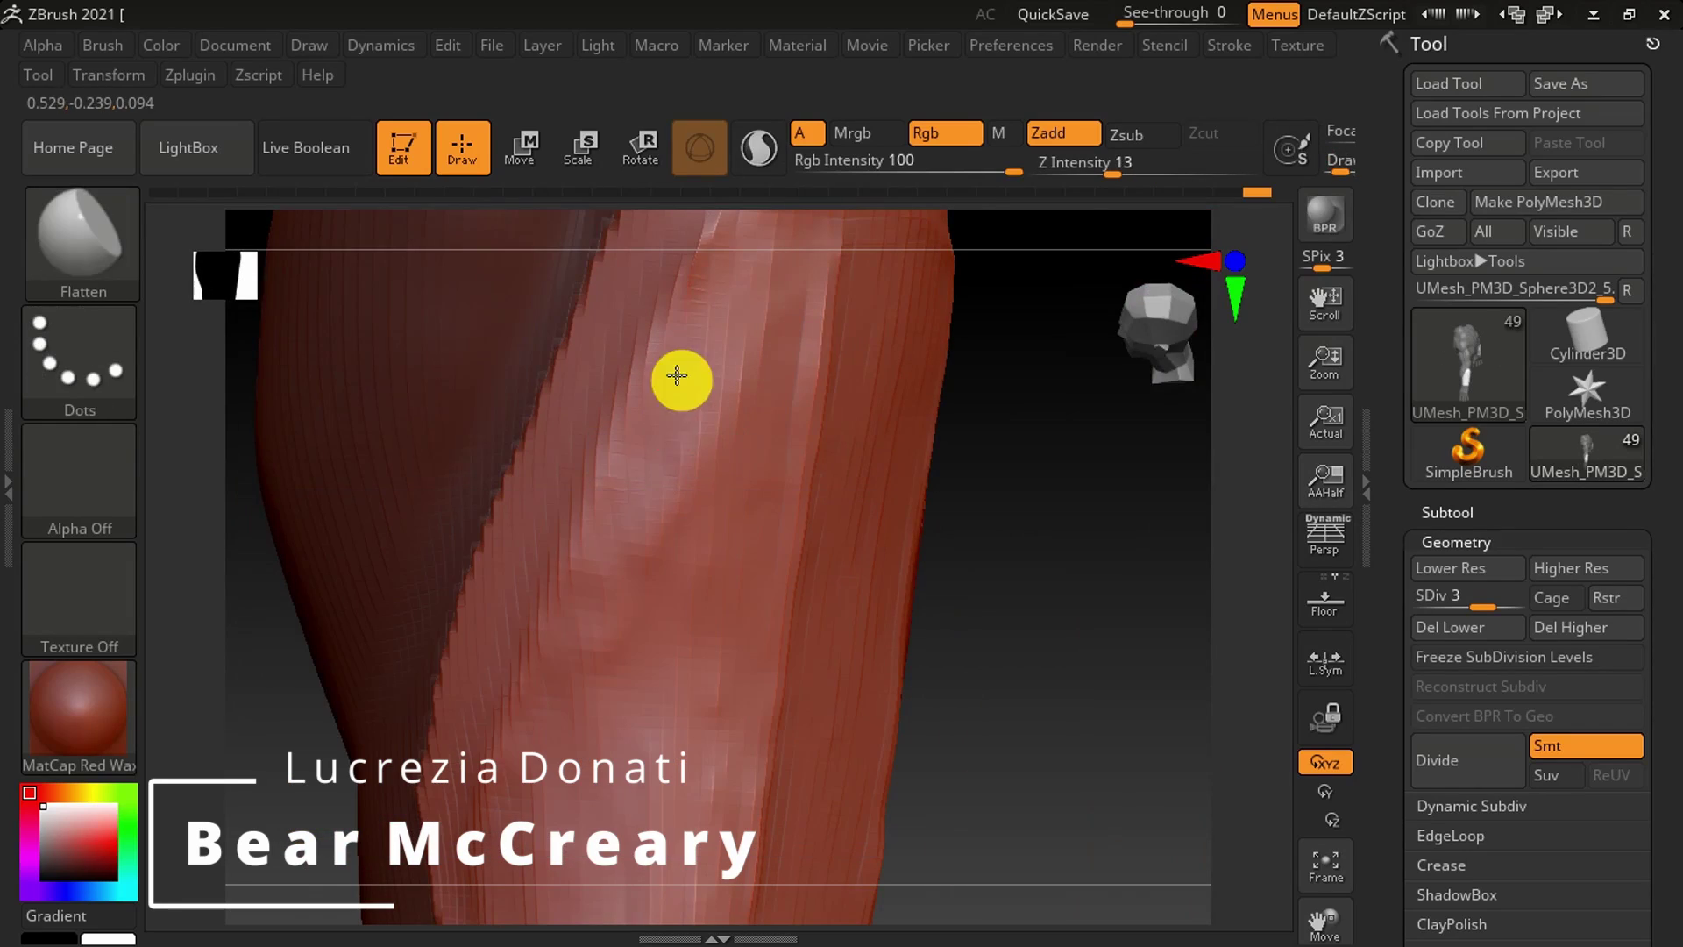
{"action": "left_click_drag", "start_coordinate": [660, 603], "coordinate": [708, 509]}
{"action": "key", "text": "space"}
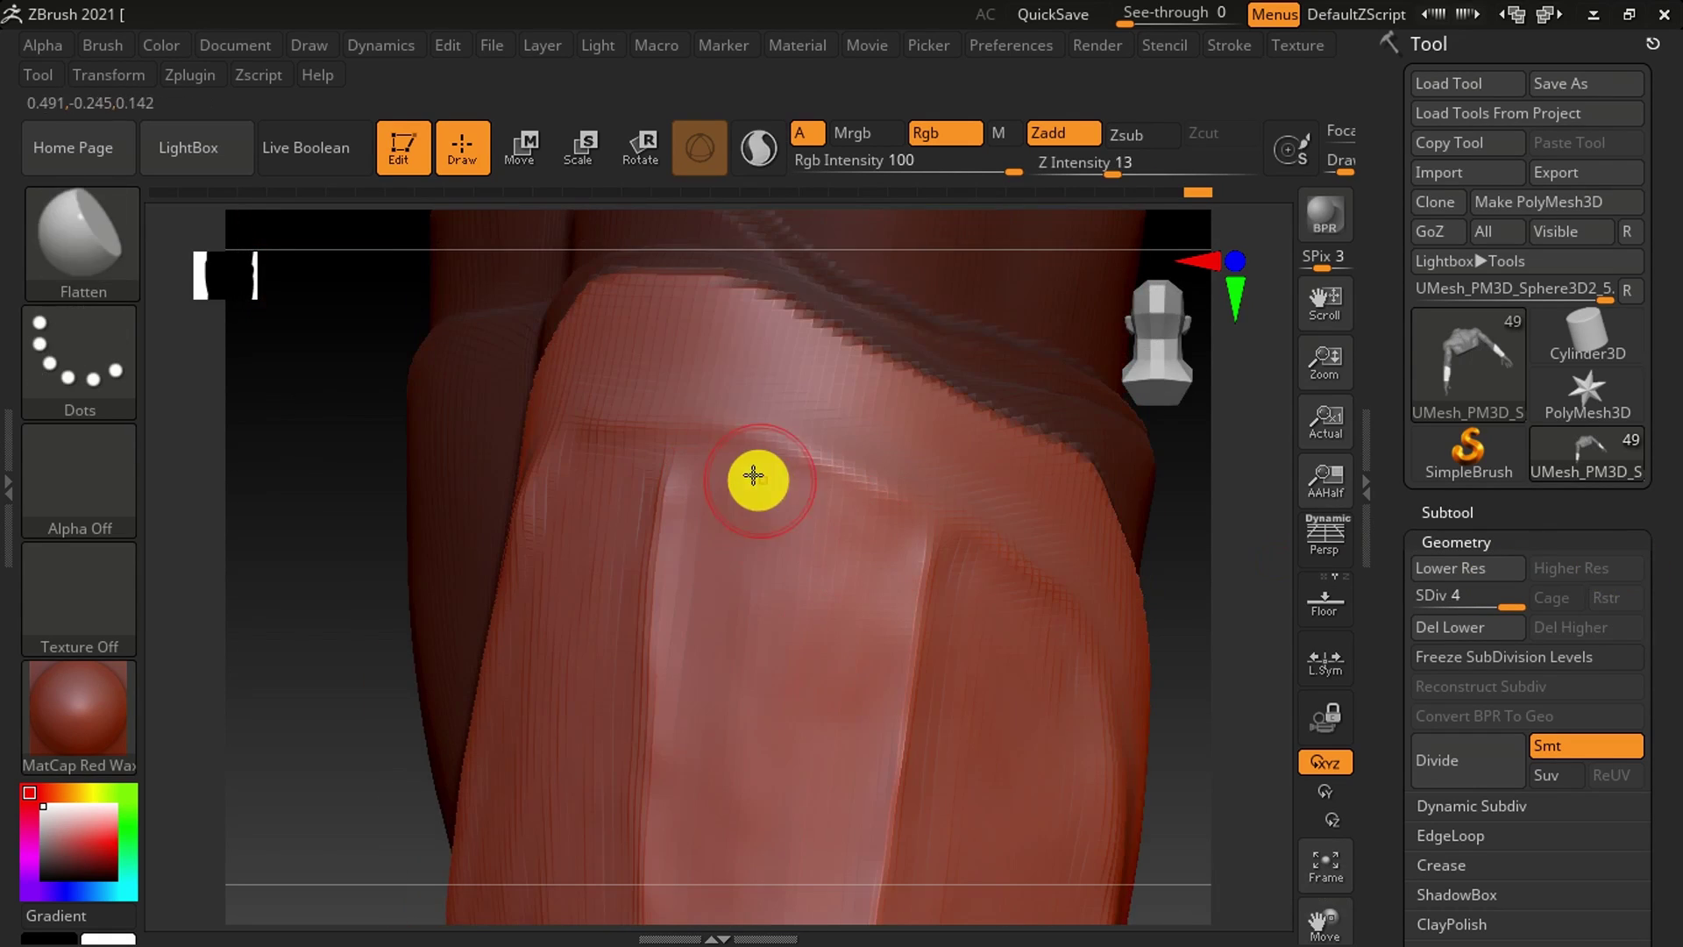
{"action": "mouse_move", "coordinate": [755, 477]}
{"action": "left_mouse_down"}
{"action": "mouse_move", "coordinate": [714, 691]}
{"action": "mouse_move", "coordinate": [792, 755]}
{"action": "mouse_move", "coordinate": [759, 657]}
{"action": "left_mouse_up"}
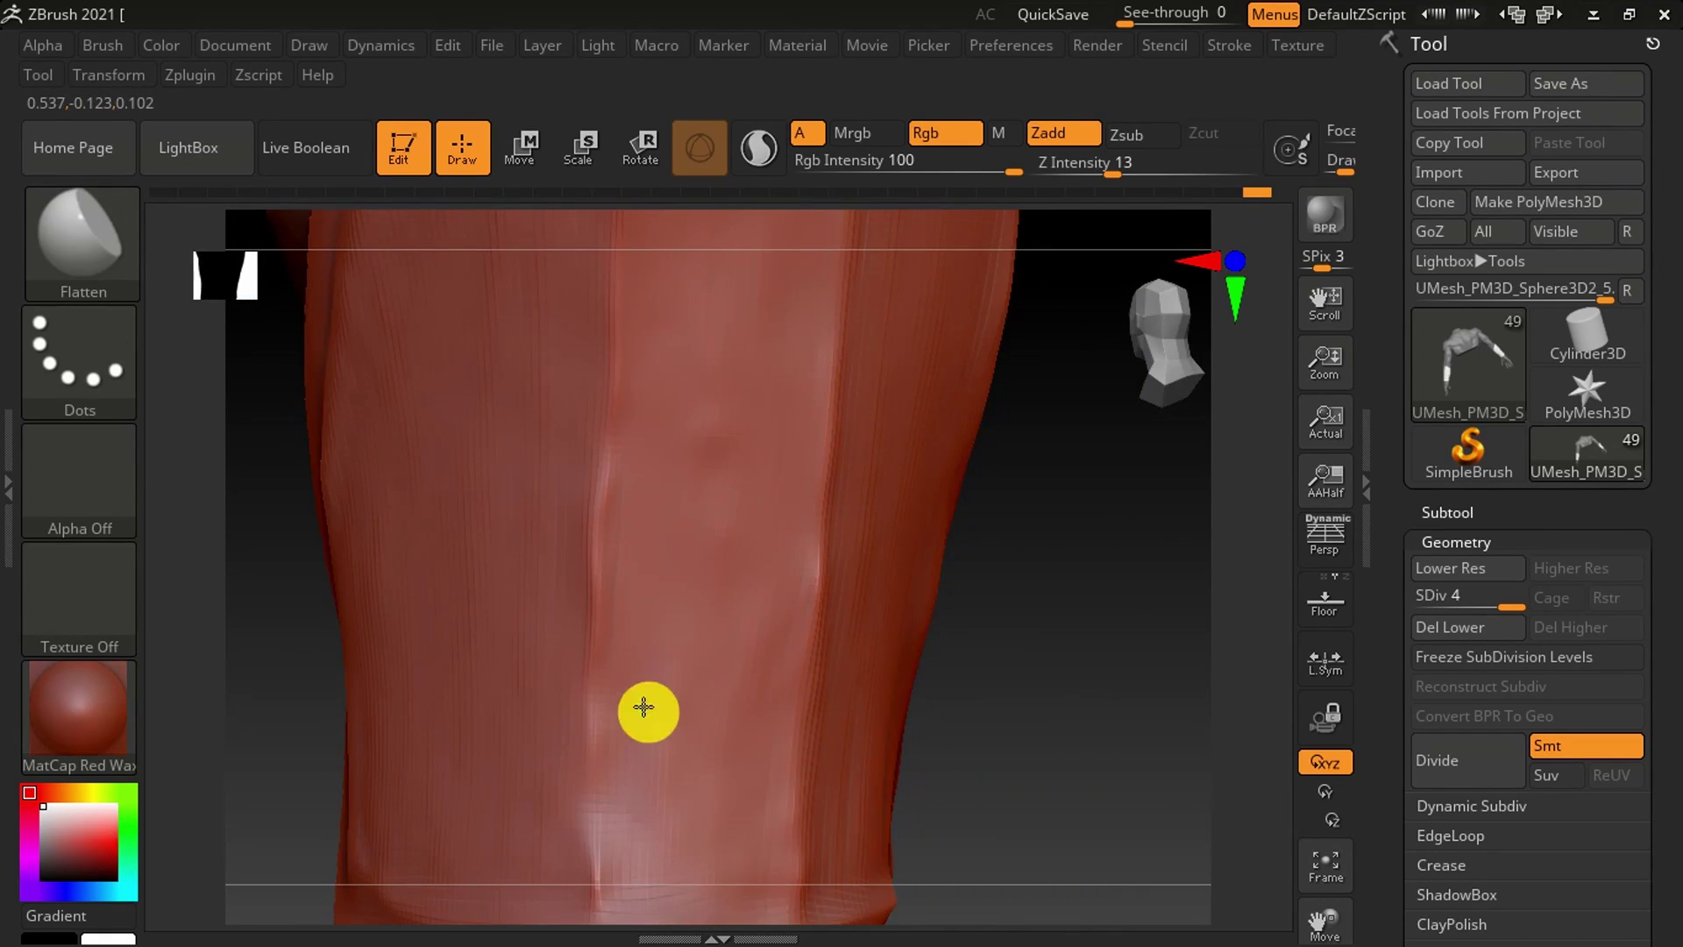
- Orbit and zoom to inspect the front of the knee and shin, then frame the figure
{"action": "mouse_move", "coordinate": [725, 570]}
{"action": "left_mouse_down"}
{"action": "mouse_move", "coordinate": [669, 613]}
{"action": "mouse_move", "coordinate": [742, 543]}
{"action": "left_mouse_up"}
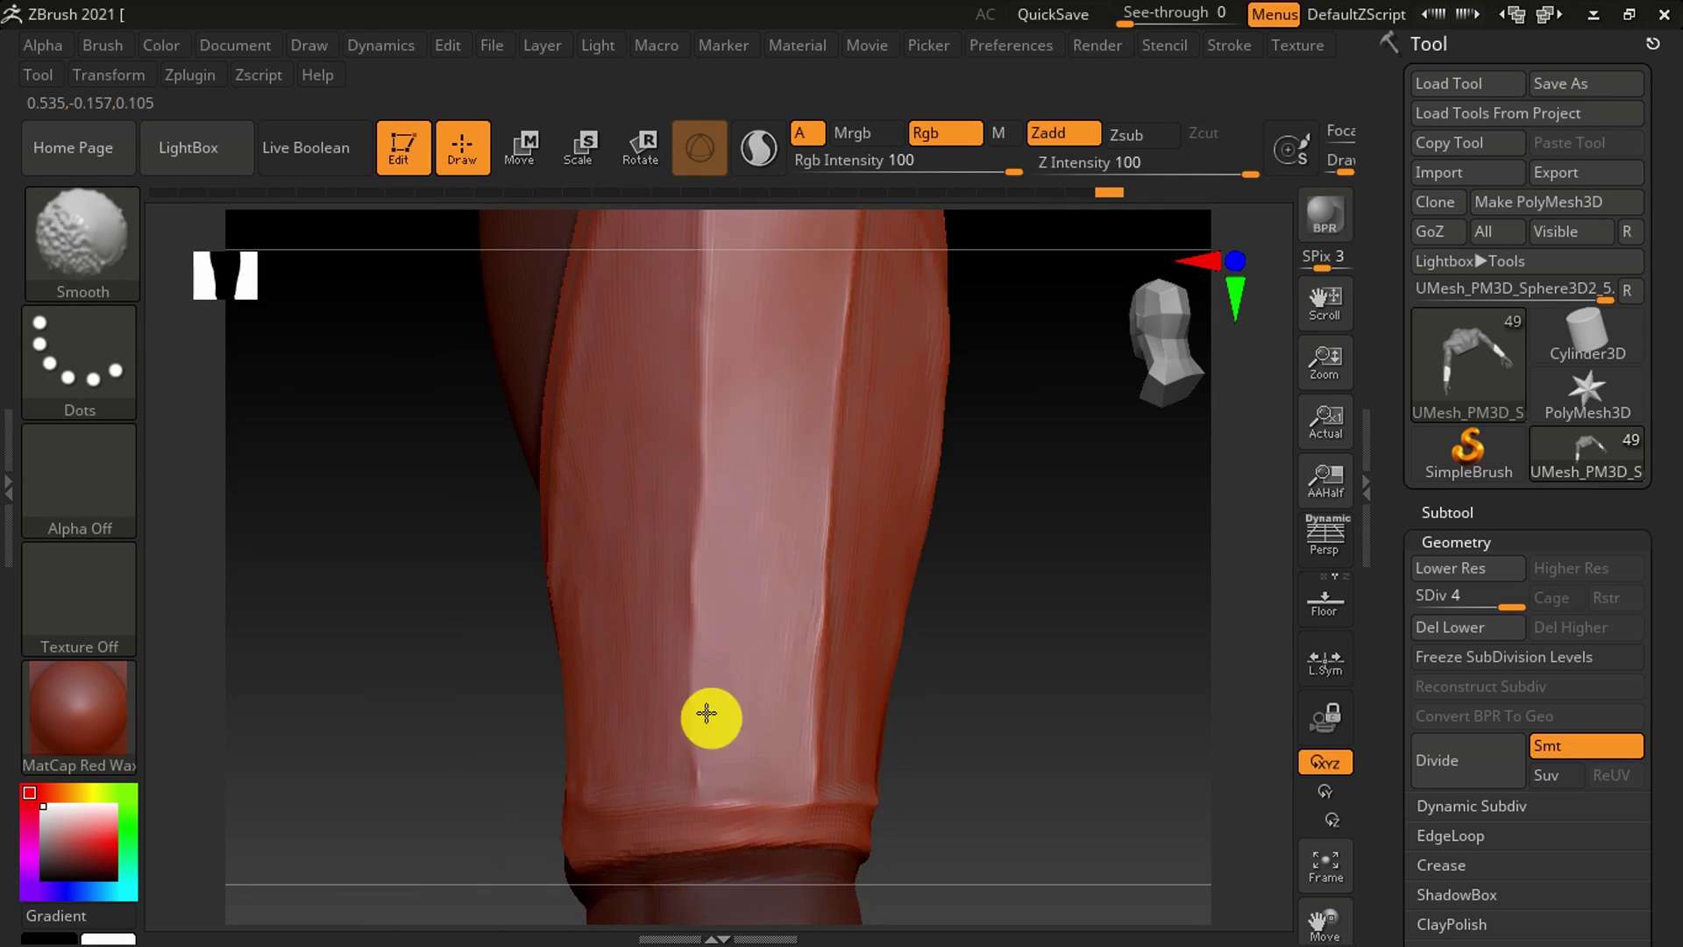
{"action": "mouse_move", "coordinate": [706, 713]}
{"action": "right_mouse_down"}
{"action": "mouse_move", "coordinate": [766, 707]}
{"action": "mouse_move", "coordinate": [775, 422]}
{"action": "right_mouse_up"}
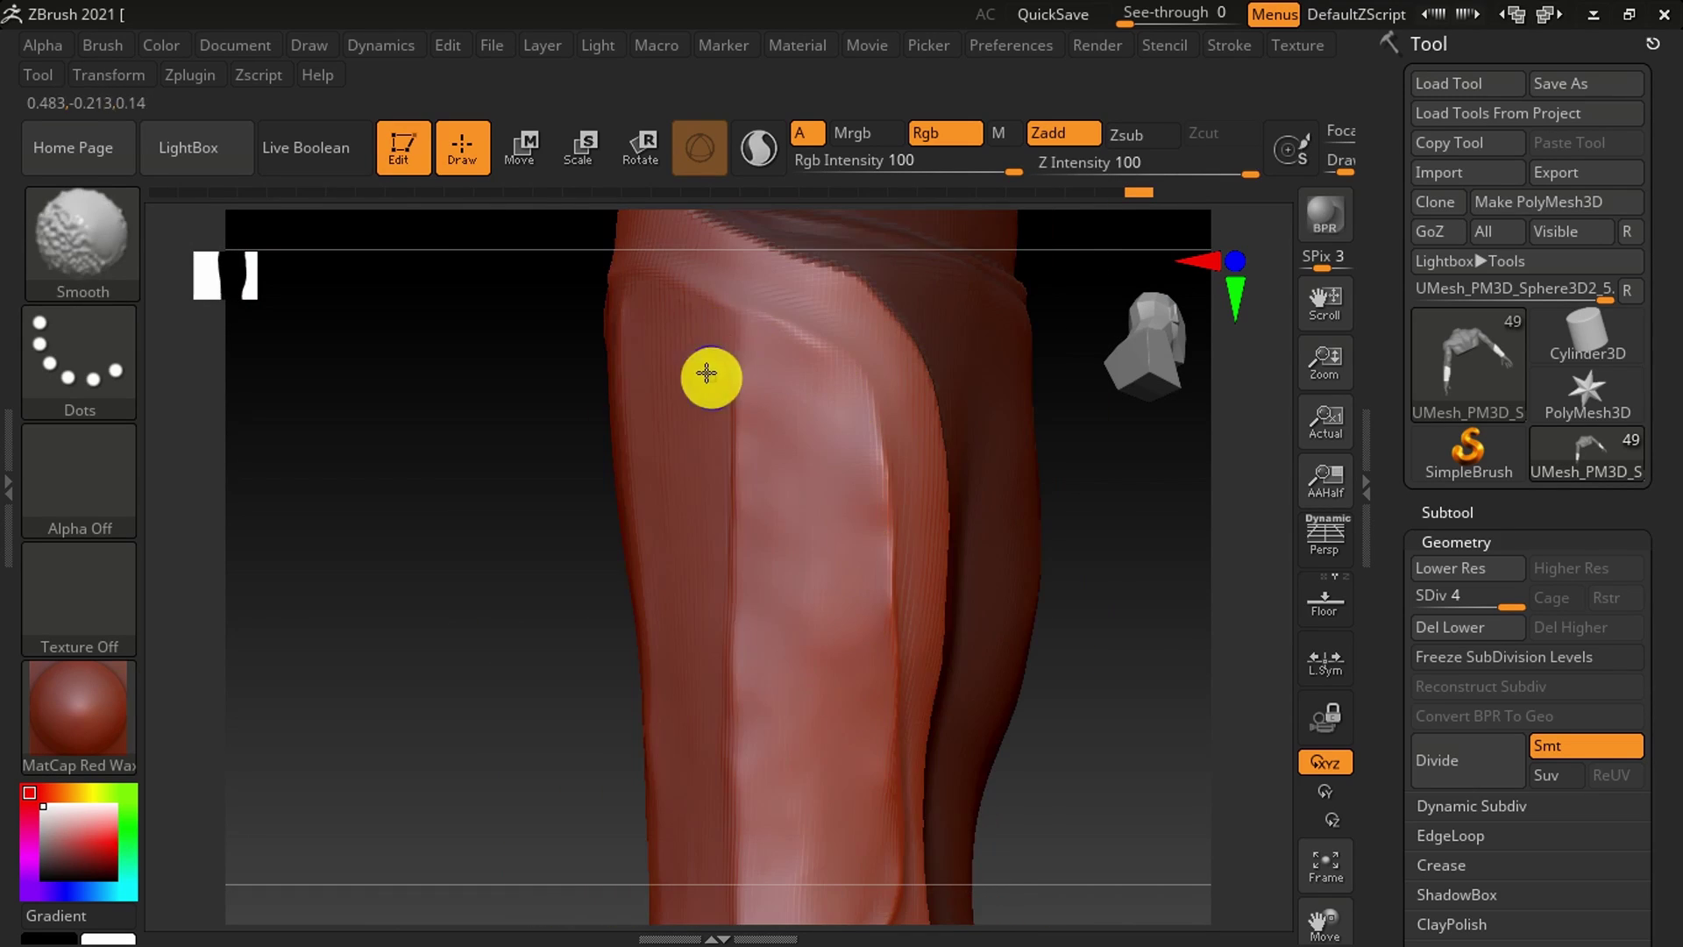
{"action": "right_click_drag", "start_coordinate": [706, 374], "coordinate": [873, 716]}
{"action": "mouse_move", "coordinate": [747, 326]}
{"action": "right_mouse_down"}
{"action": "mouse_move", "coordinate": [692, 465]}
{"action": "mouse_move", "coordinate": [718, 797]}
{"action": "mouse_move", "coordinate": [642, 556]}
{"action": "mouse_move", "coordinate": [696, 635]}
{"action": "mouse_move", "coordinate": [691, 377]}
{"action": "mouse_move", "coordinate": [684, 679]}
{"action": "mouse_move", "coordinate": [879, 673]}
{"action": "mouse_move", "coordinate": [669, 348]}
{"action": "right_mouse_up"}
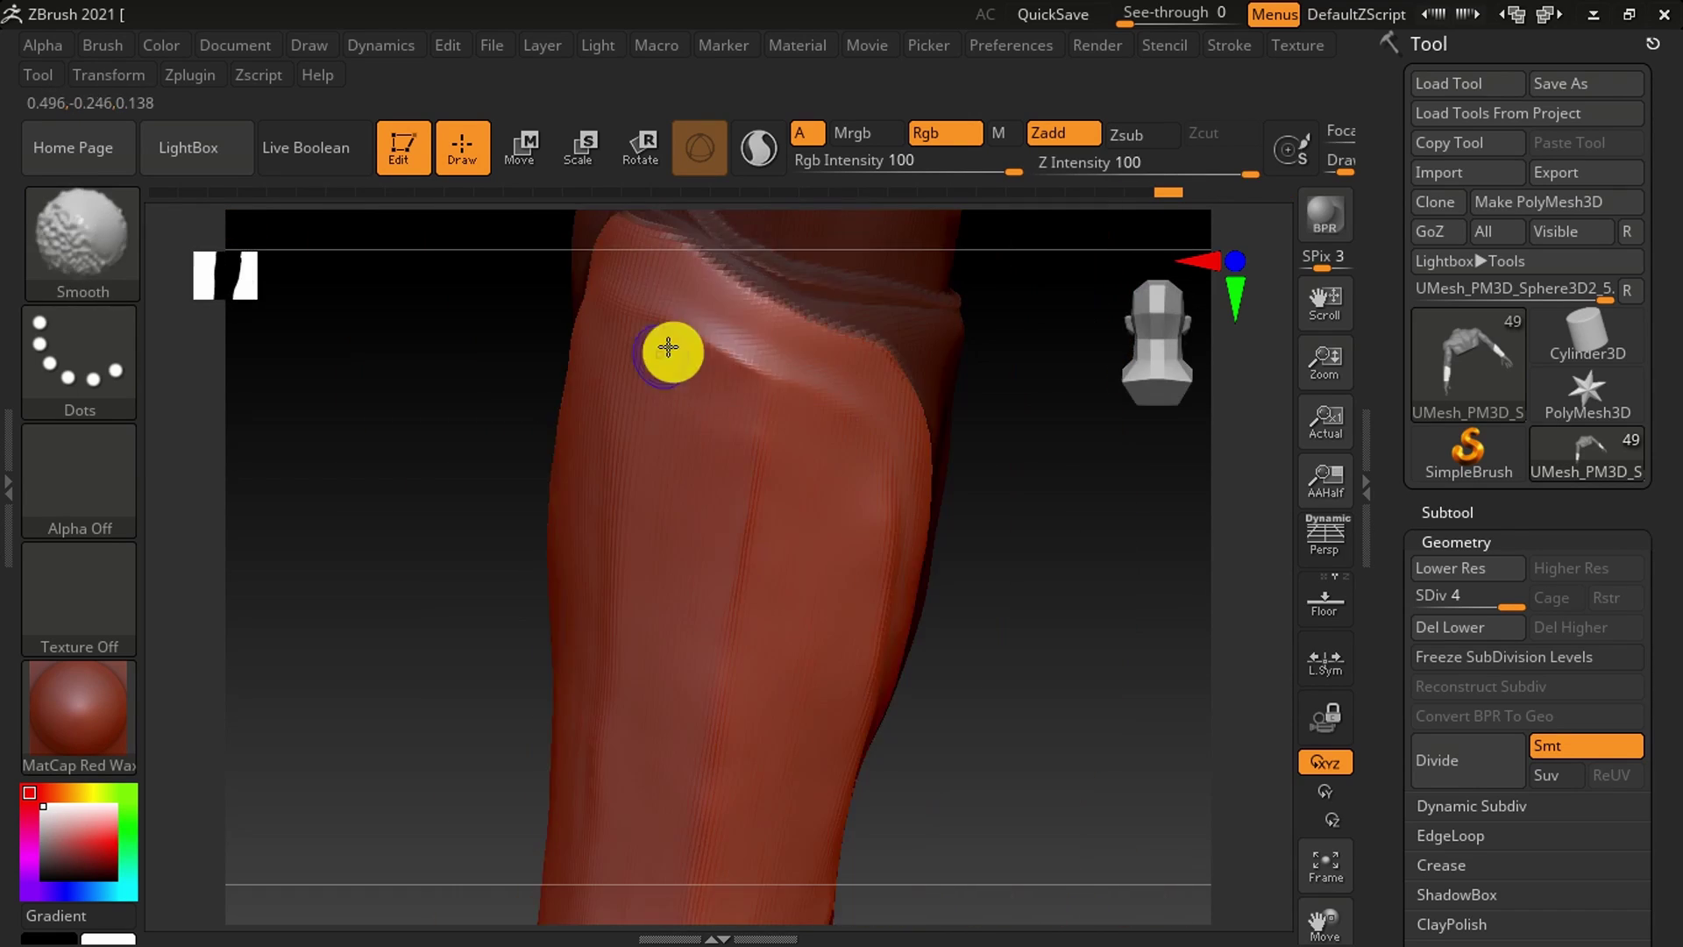
{"action": "mouse_move", "coordinate": [677, 791]}
{"action": "right_mouse_down"}
{"action": "mouse_move", "coordinate": [876, 470]}
{"action": "mouse_move", "coordinate": [845, 481]}
{"action": "right_mouse_up"}
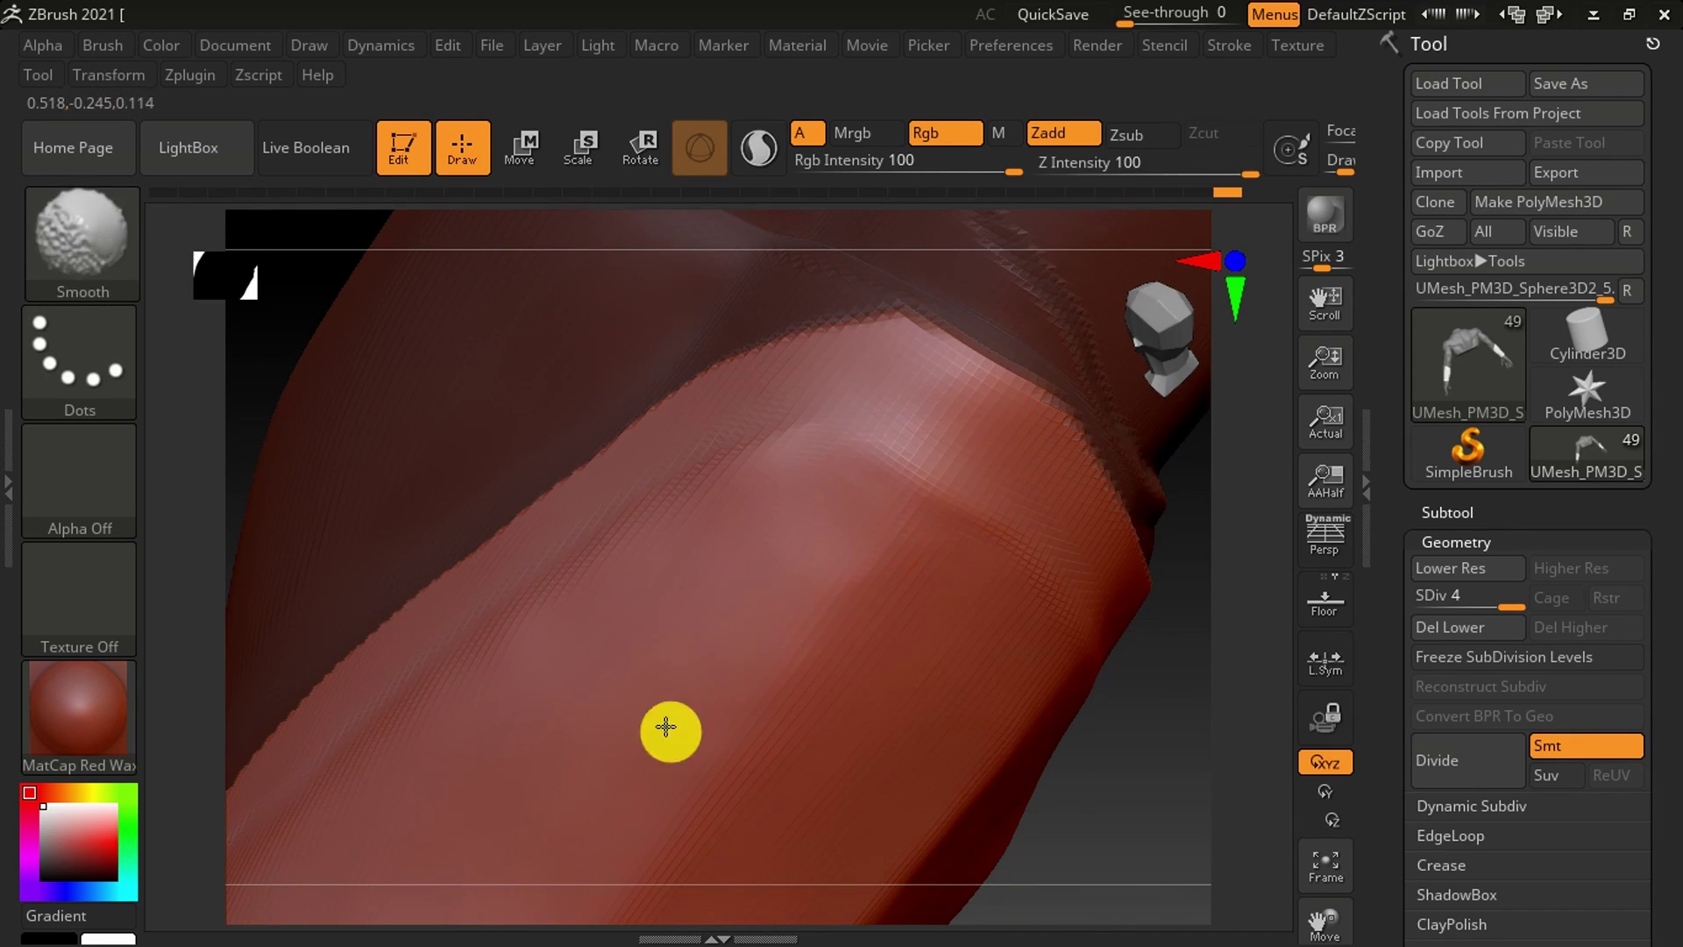
{"action": "right_click_drag", "start_coordinate": [666, 727], "coordinate": [814, 717]}
{"action": "left_click", "coordinate": [1326, 863]}
{"action": "mouse_move", "coordinate": [789, 614]}
{"action": "right_mouse_down"}
{"action": "mouse_move", "coordinate": [492, 485]}
{"action": "mouse_move", "coordinate": [579, 590]}
{"action": "mouse_move", "coordinate": [807, 573]}
{"action": "right_mouse_up"}
- Zoom in on the forearm and pick the Flatten brush (B, F, L)
{"action": "right_click_drag", "start_coordinate": [846, 664], "coordinate": [614, 491]}
{"action": "key", "text": "b"}
{"action": "key", "text": "f"}
{"action": "key", "text": "l"}
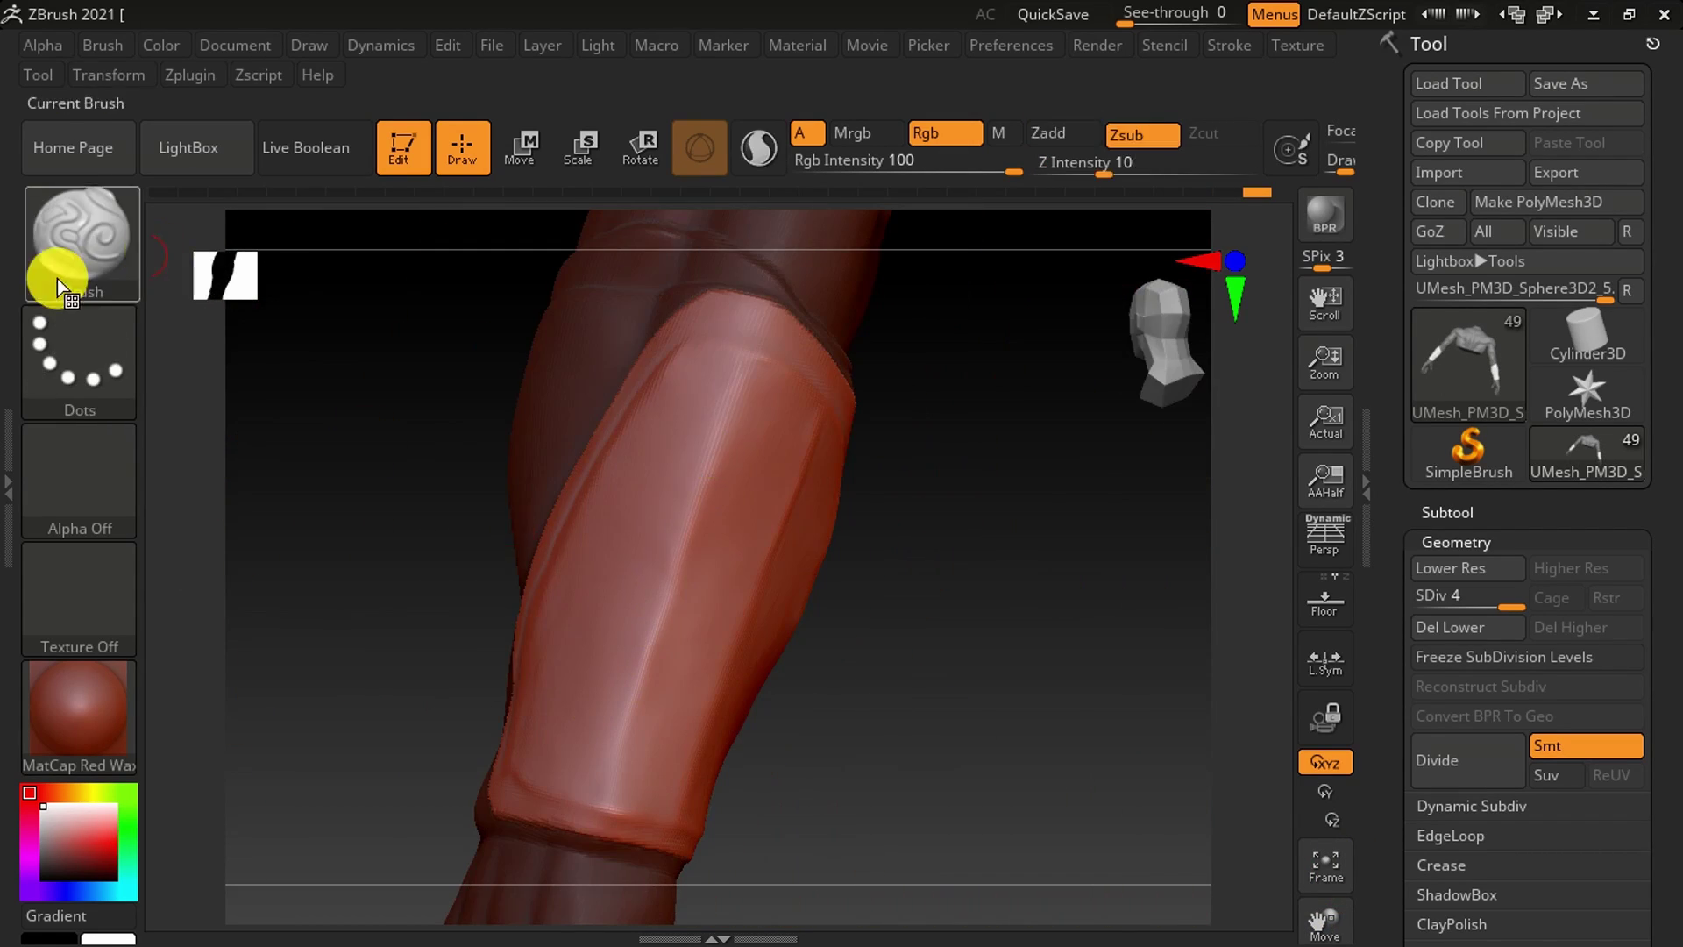
{"action": "right_click_drag", "start_coordinate": [491, 614], "coordinate": [577, 820]}
{"action": "mouse_move", "coordinate": [585, 723]}
{"action": "right_mouse_down"}
{"action": "mouse_move", "coordinate": [680, 575]}
{"action": "mouse_move", "coordinate": [661, 571]}
{"action": "mouse_move", "coordinate": [687, 646]}
{"action": "mouse_move", "coordinate": [712, 599]}
{"action": "right_mouse_up"}
- Append a Cube3D as a new subtool
{"action": "left_click_drag", "start_coordinate": [1395, 824], "coordinate": [1394, 413]}
{"action": "left_click", "coordinate": [1448, 98]}
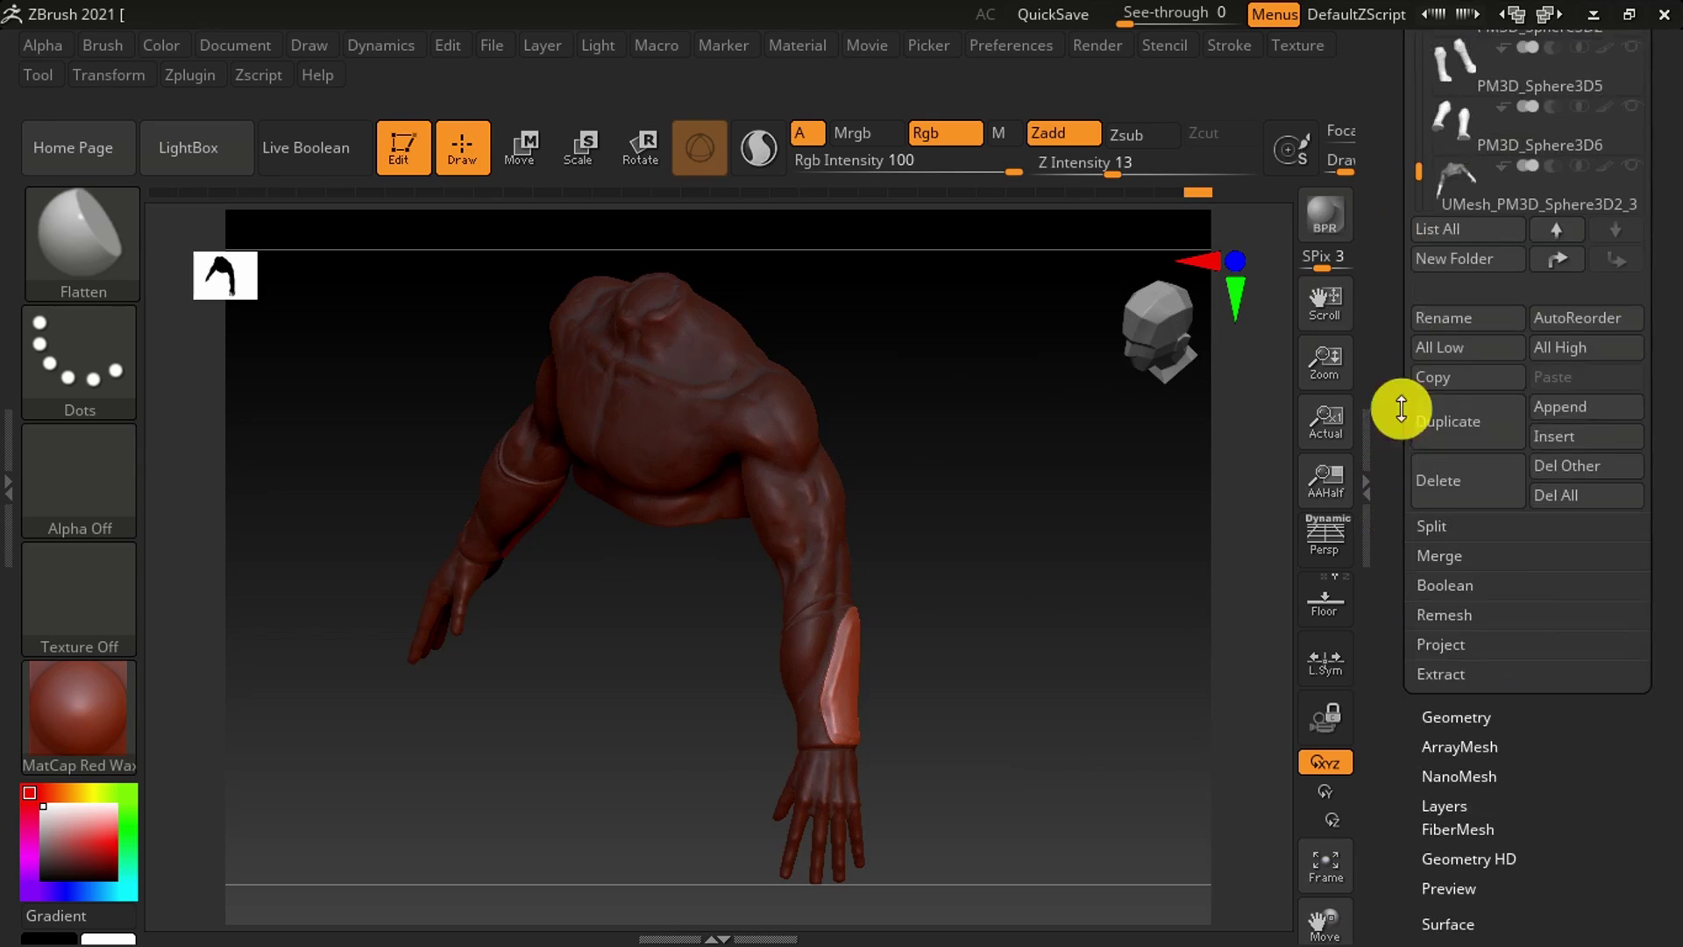
{"action": "left_click", "coordinate": [1560, 401]}
{"action": "left_click", "coordinate": [852, 419]}
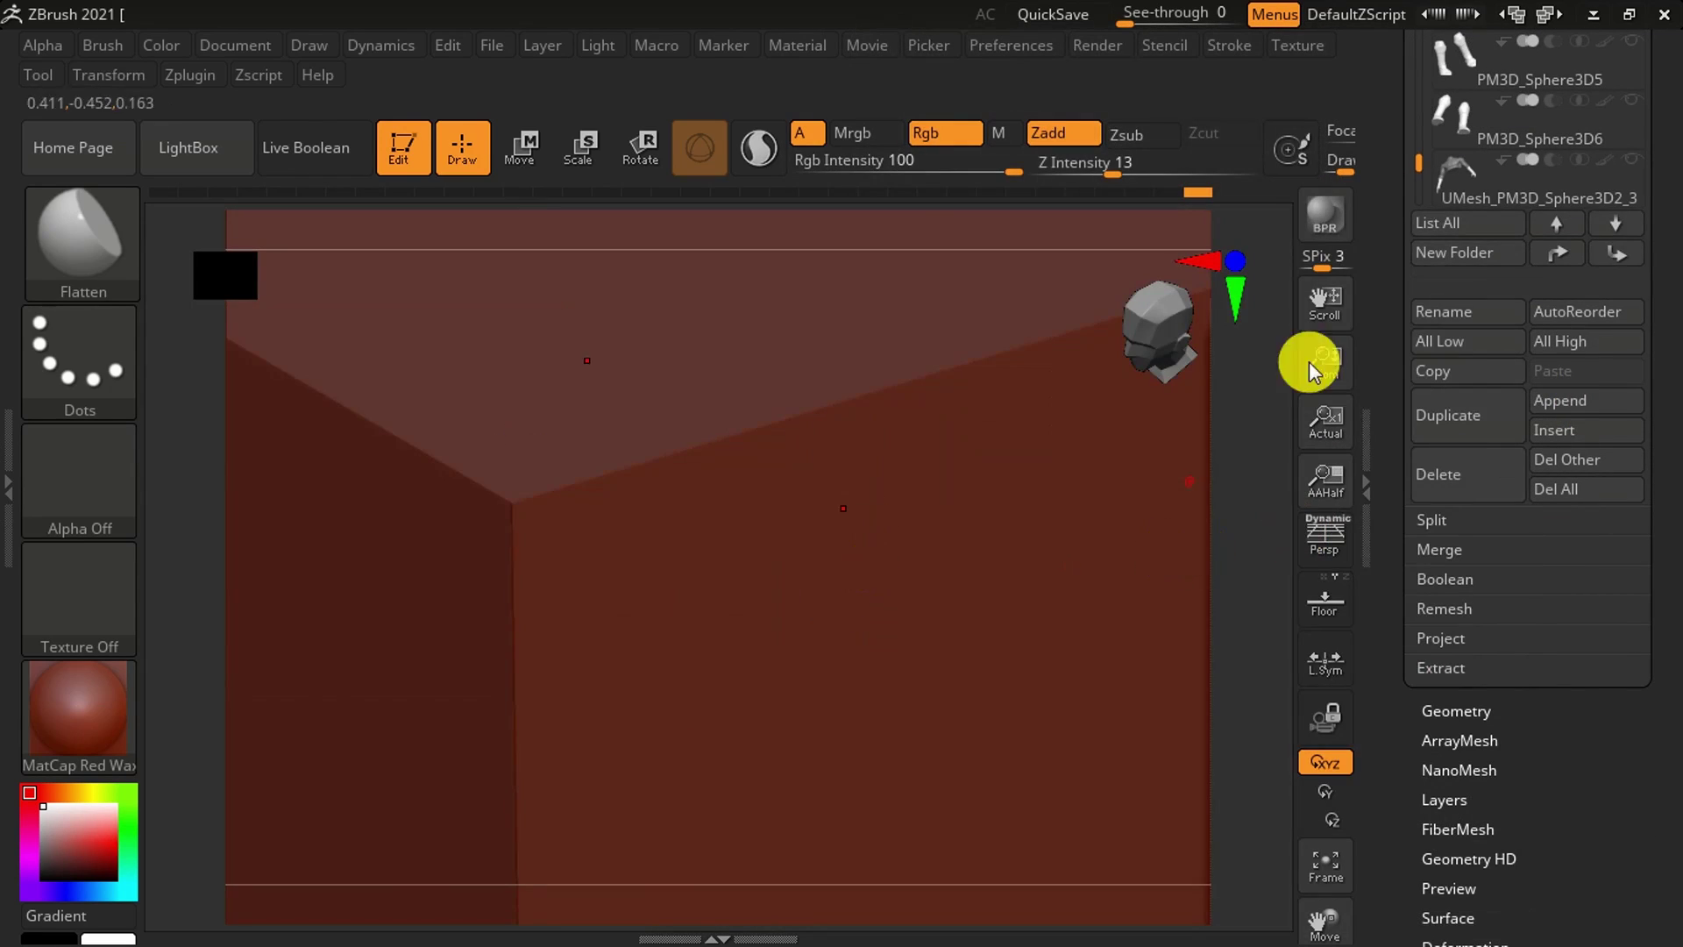
- Move the cube beside the forearm with the Transpose gizmo, checking it from a side view
{"action": "key", "text": "f"}
{"action": "key", "text": "w"}
{"action": "mouse_move", "coordinate": [499, 764]}
{"action": "right_mouse_down"}
{"action": "mouse_move", "coordinate": [842, 721]}
{"action": "mouse_move", "coordinate": [696, 733]}
{"action": "mouse_move", "coordinate": [871, 406]}
{"action": "mouse_move", "coordinate": [970, 734]}
{"action": "mouse_move", "coordinate": [932, 625]}
{"action": "mouse_move", "coordinate": [508, 650]}
{"action": "right_mouse_up"}
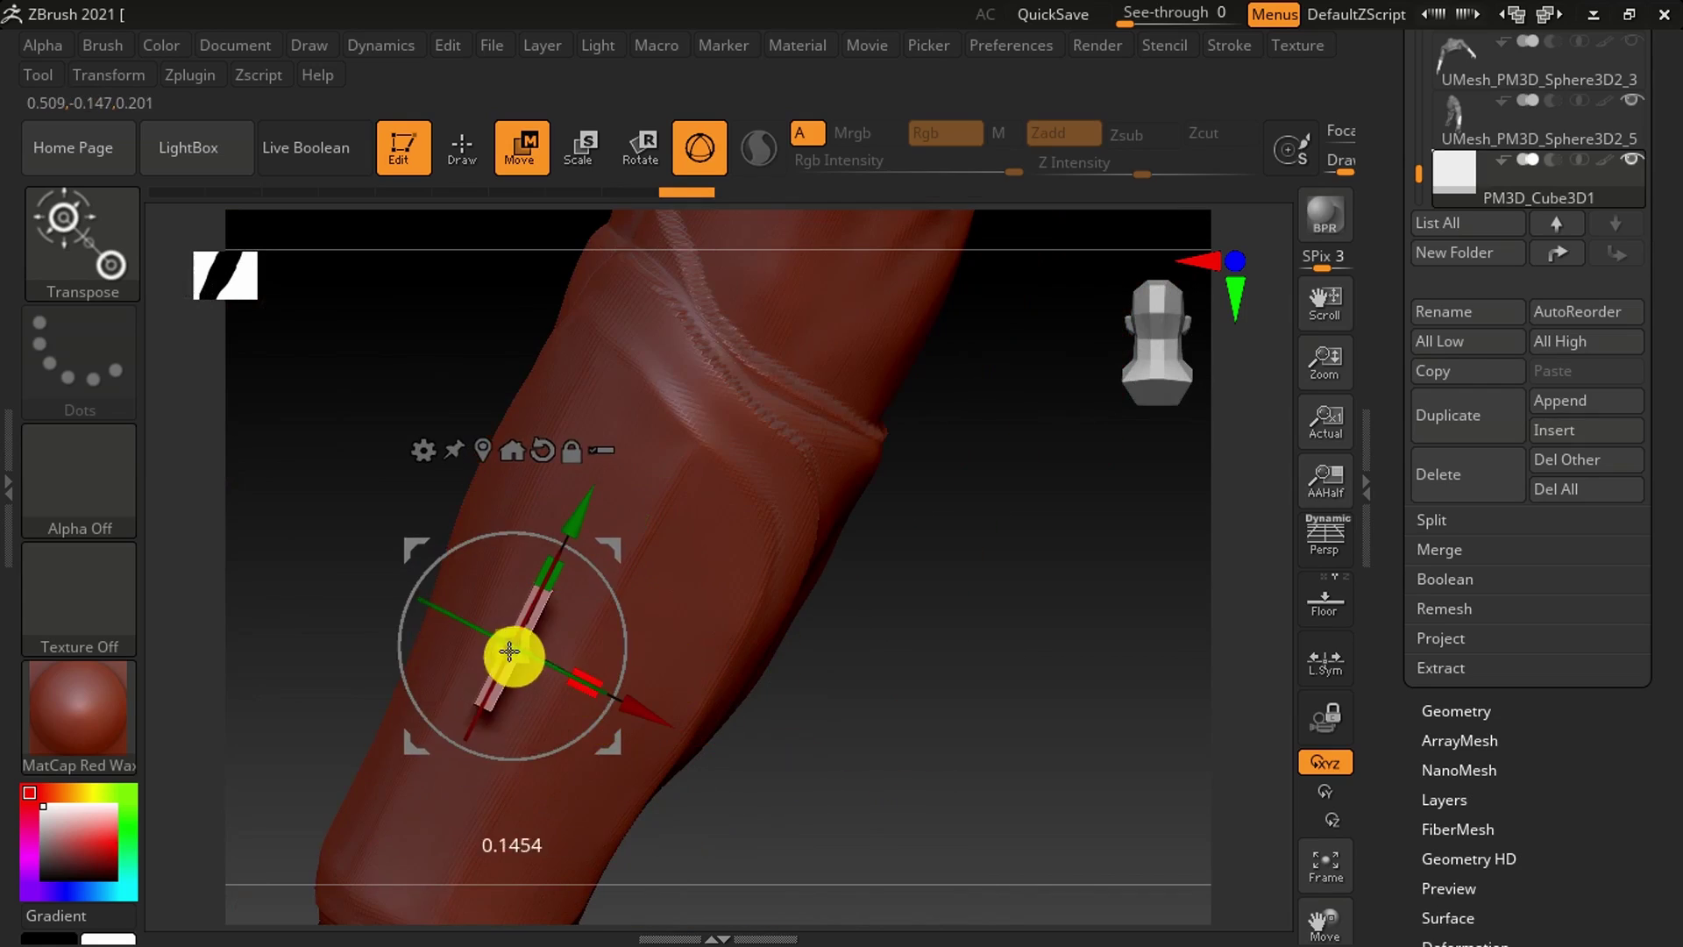
{"action": "key", "text": "space"}
{"action": "key", "text": "ctrl+s"}
{"action": "key", "text": "Escape"}
{"action": "mouse_move", "coordinate": [1045, 608]}
{"action": "right_mouse_down"}
{"action": "mouse_move", "coordinate": [1052, 657]}
{"action": "mouse_move", "coordinate": [913, 564]}
{"action": "mouse_move", "coordinate": [793, 614]}
{"action": "mouse_move", "coordinate": [868, 681]}
{"action": "mouse_move", "coordinate": [896, 539]}
{"action": "mouse_move", "coordinate": [922, 506]}
{"action": "right_mouse_up"}
{"action": "mouse_move", "coordinate": [938, 631]}
{"action": "right_mouse_down"}
{"action": "mouse_move", "coordinate": [966, 760]}
{"action": "mouse_move", "coordinate": [1001, 706]}
{"action": "right_mouse_up"}
- Lasso-hide and trim the cube with SelectLasso into a flat, tilted fin plate
{"action": "left_click", "coordinate": [88, 259]}
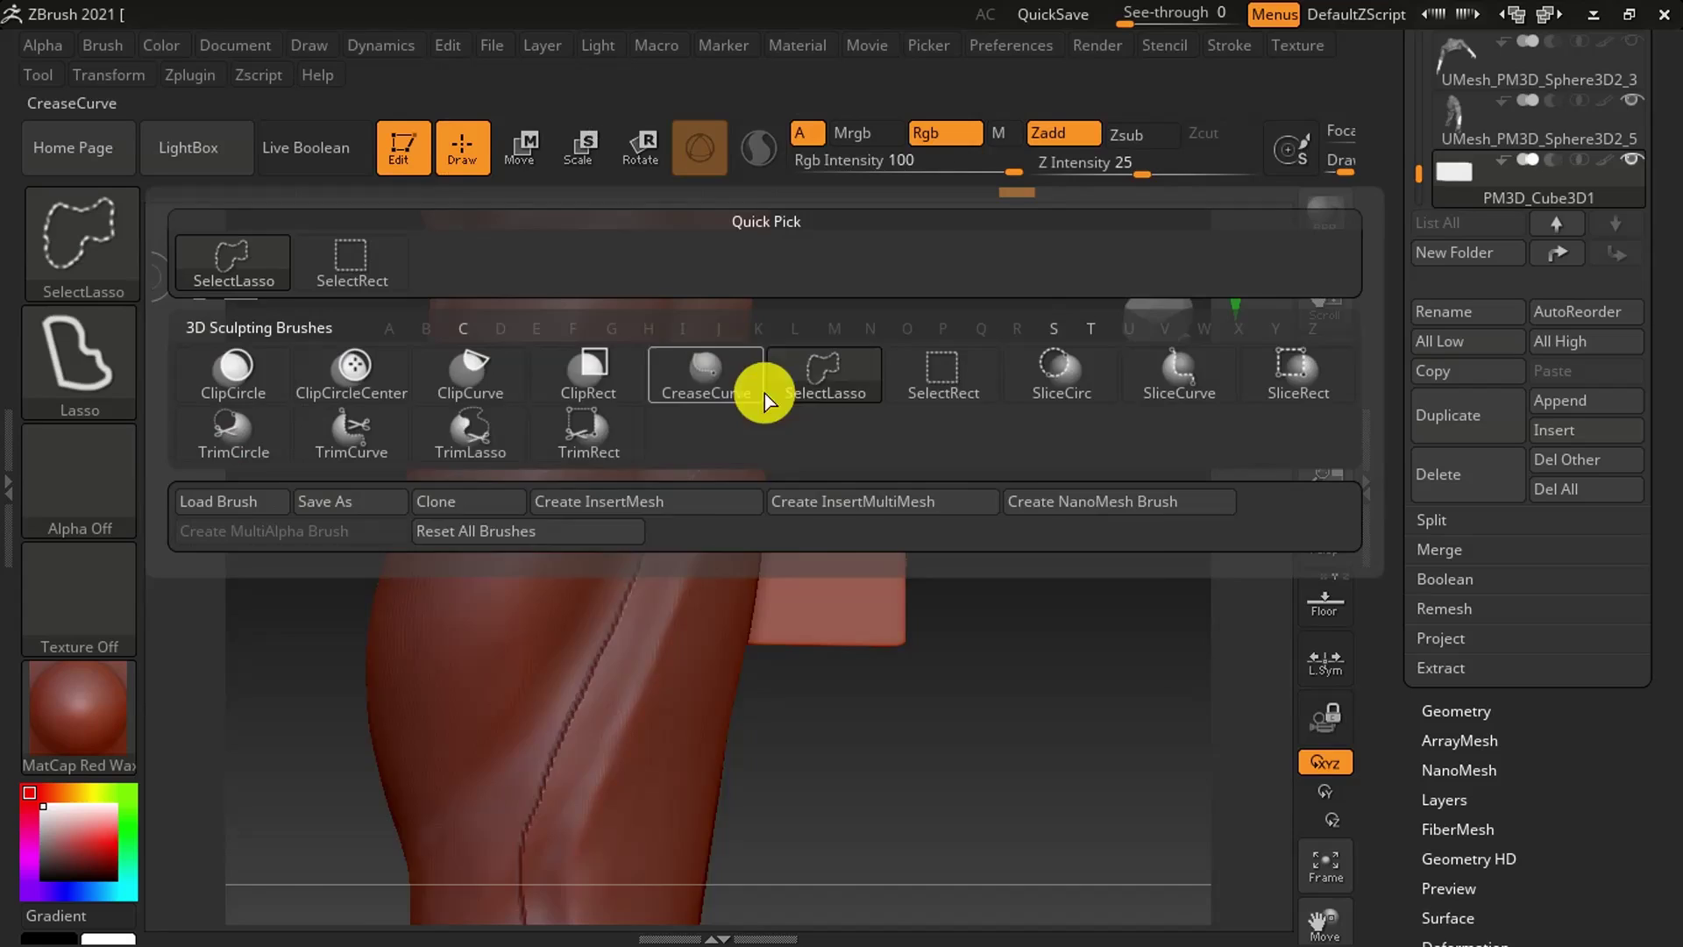
{"action": "left_click_drag", "start_coordinate": [970, 526], "coordinate": [840, 645], "text": "ctrl+shift"}
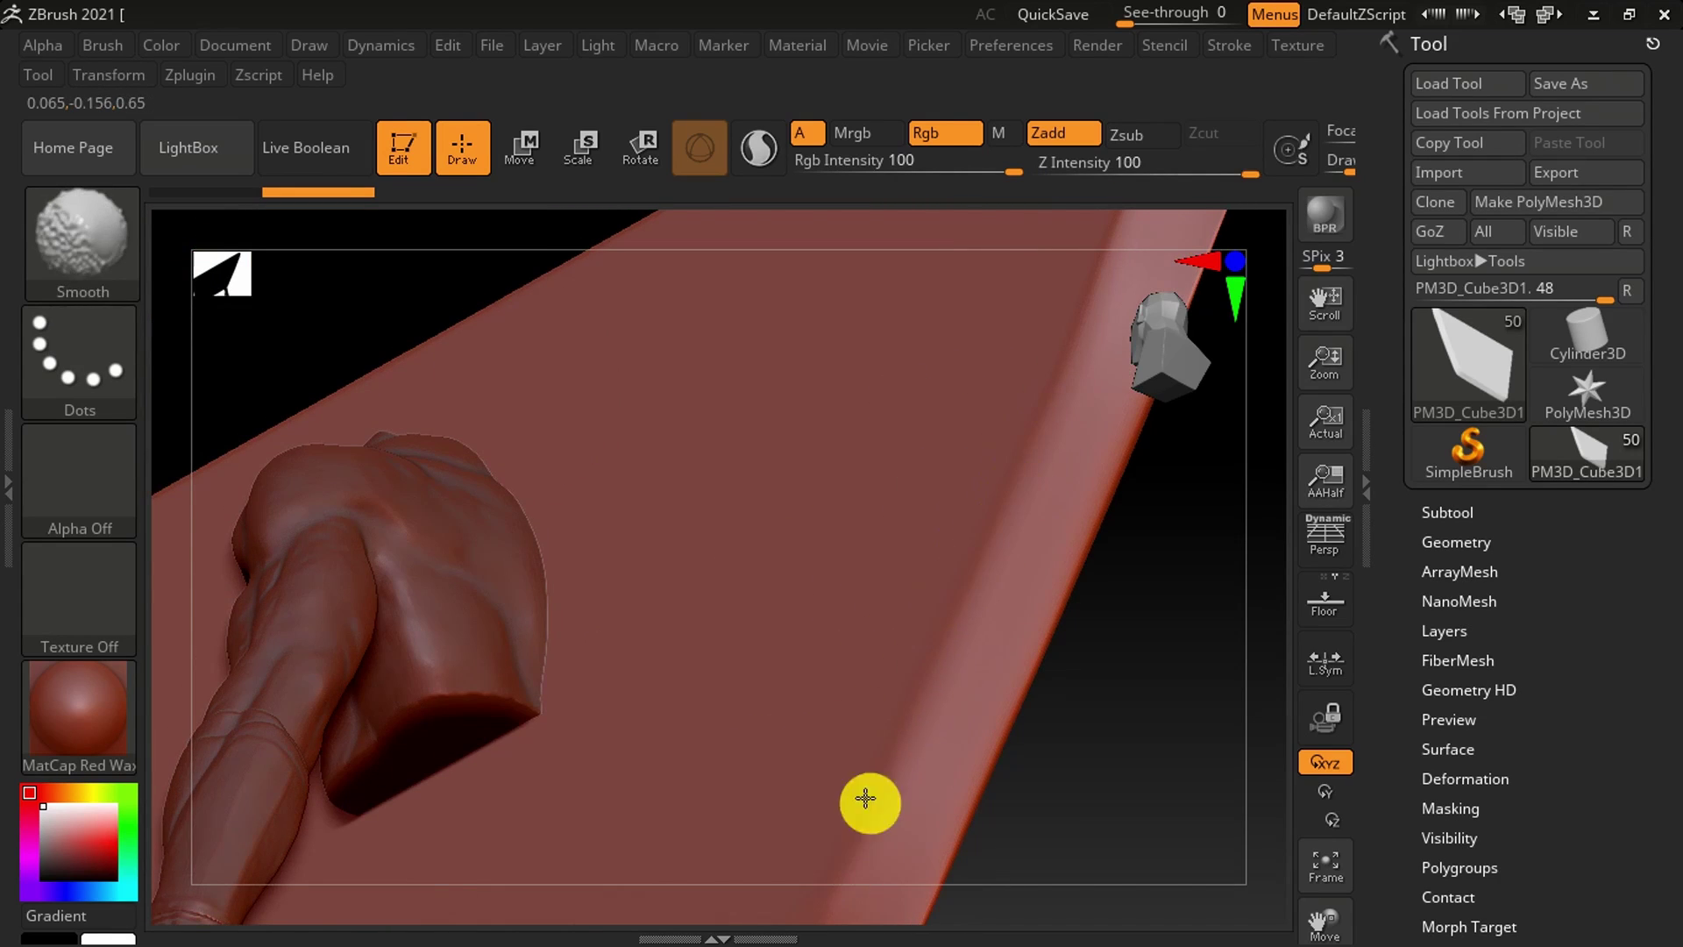
{"action": "mouse_move", "coordinate": [866, 799]}
{"action": "right_mouse_down"}
{"action": "mouse_move", "coordinate": [985, 450]}
{"action": "mouse_move", "coordinate": [913, 640]}
{"action": "right_mouse_up"}
{"action": "mouse_move", "coordinate": [882, 714]}
{"action": "right_mouse_down"}
{"action": "mouse_move", "coordinate": [853, 704]}
{"action": "mouse_move", "coordinate": [894, 583]}
{"action": "right_mouse_up"}
{"action": "mouse_move", "coordinate": [958, 669]}
{"action": "right_mouse_down"}
{"action": "mouse_move", "coordinate": [1015, 395]}
{"action": "mouse_move", "coordinate": [1070, 609]}
{"action": "mouse_move", "coordinate": [1232, 646]}
{"action": "right_mouse_up"}
{"action": "scroll", "coordinate": [1383, 439], "scroll_direction": "down", "scroll_amount": 5}
- Run Geometry > ZRemesher on the fin plate copy
{"action": "left_click", "coordinate": [1446, 721]}
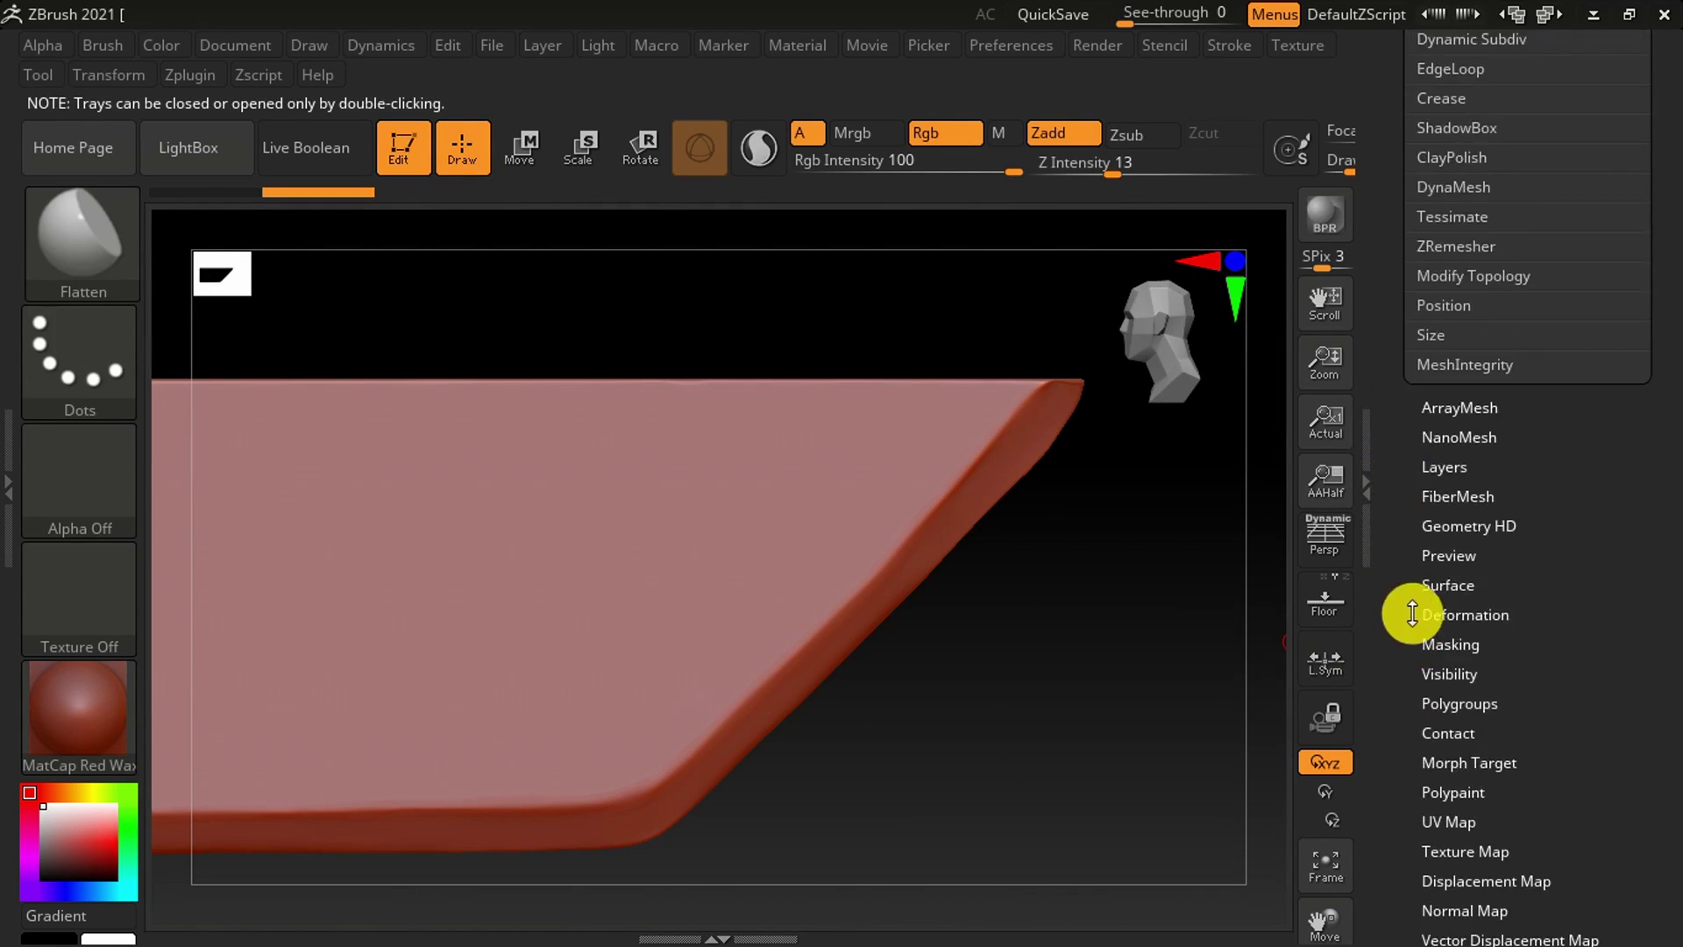
{"action": "left_click", "coordinate": [1446, 245]}
{"action": "left_click", "coordinate": [1412, 511]}
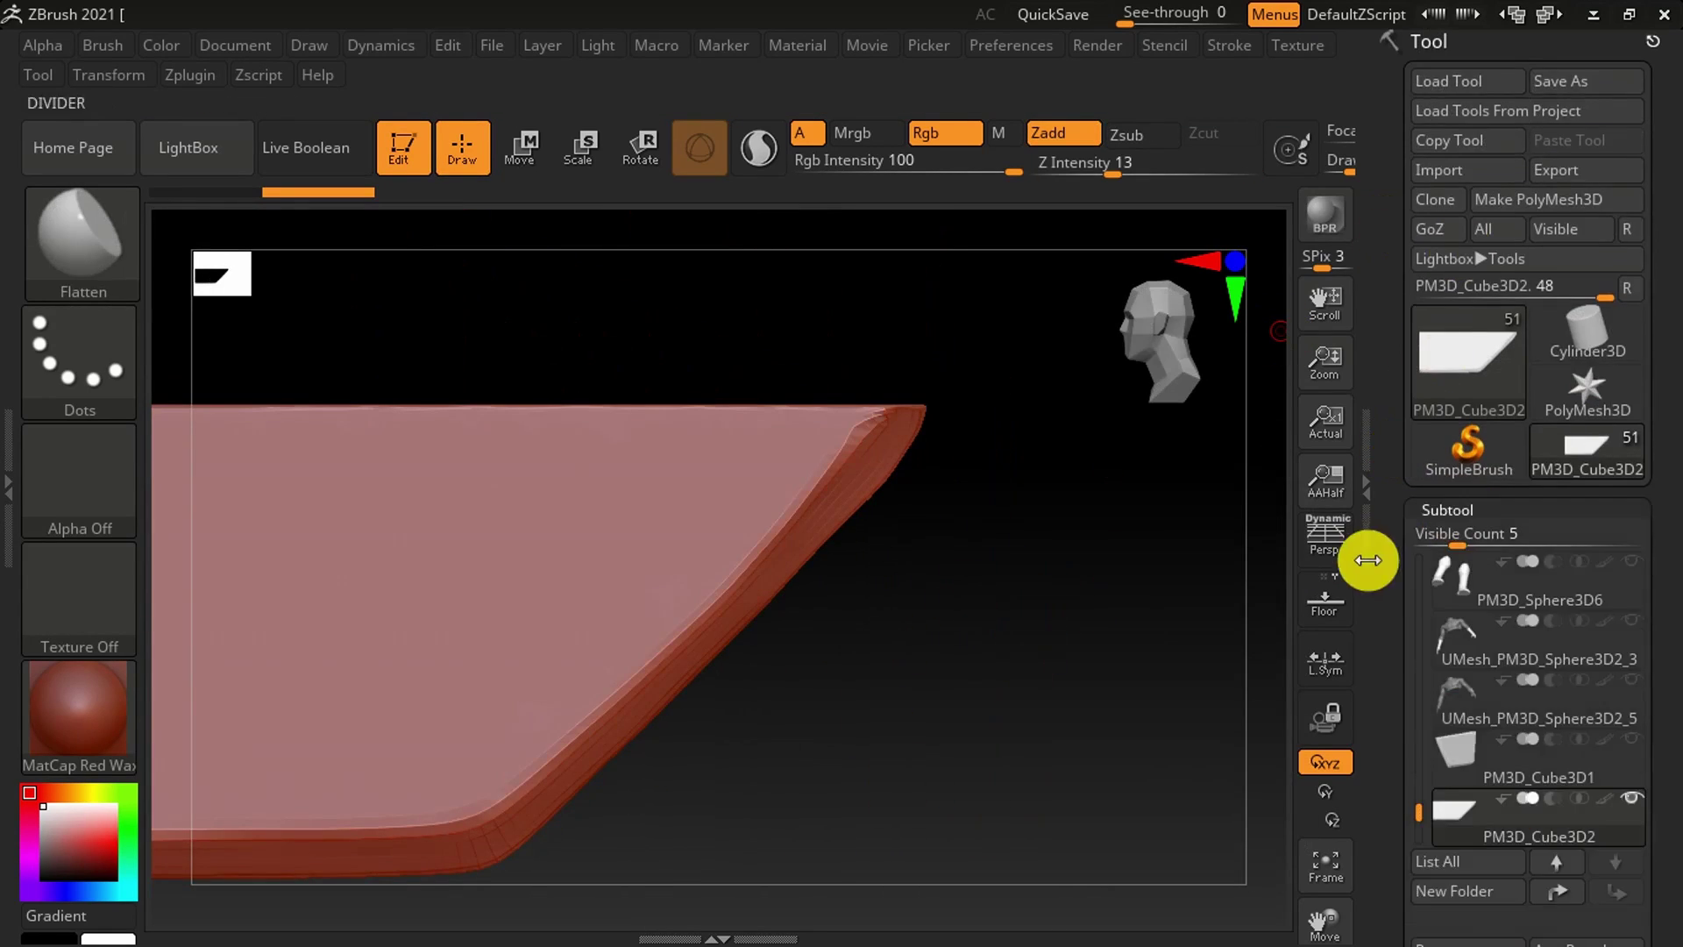
- Project the original cube's detail onto the remeshed copy with ProjectAll and check its wireframe
{"action": "left_click", "coordinate": [1440, 388]}
{"action": "left_click", "coordinate": [1447, 418]}
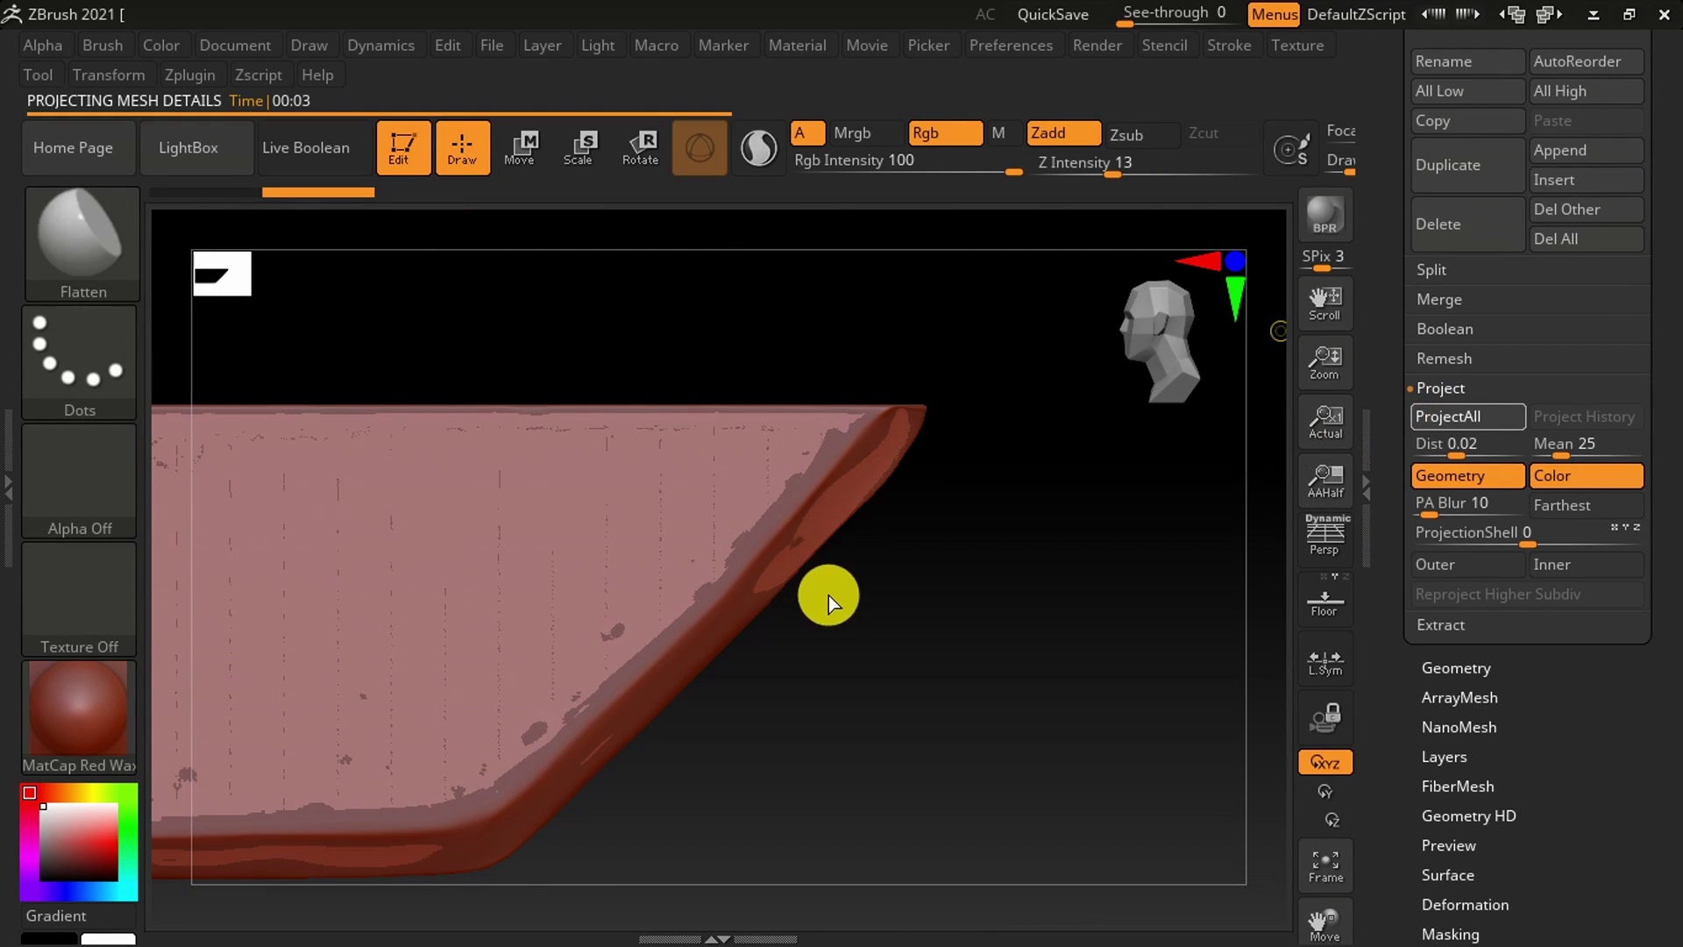
{"action": "scroll", "coordinate": [1392, 686], "scroll_direction": "down", "scroll_amount": 5}
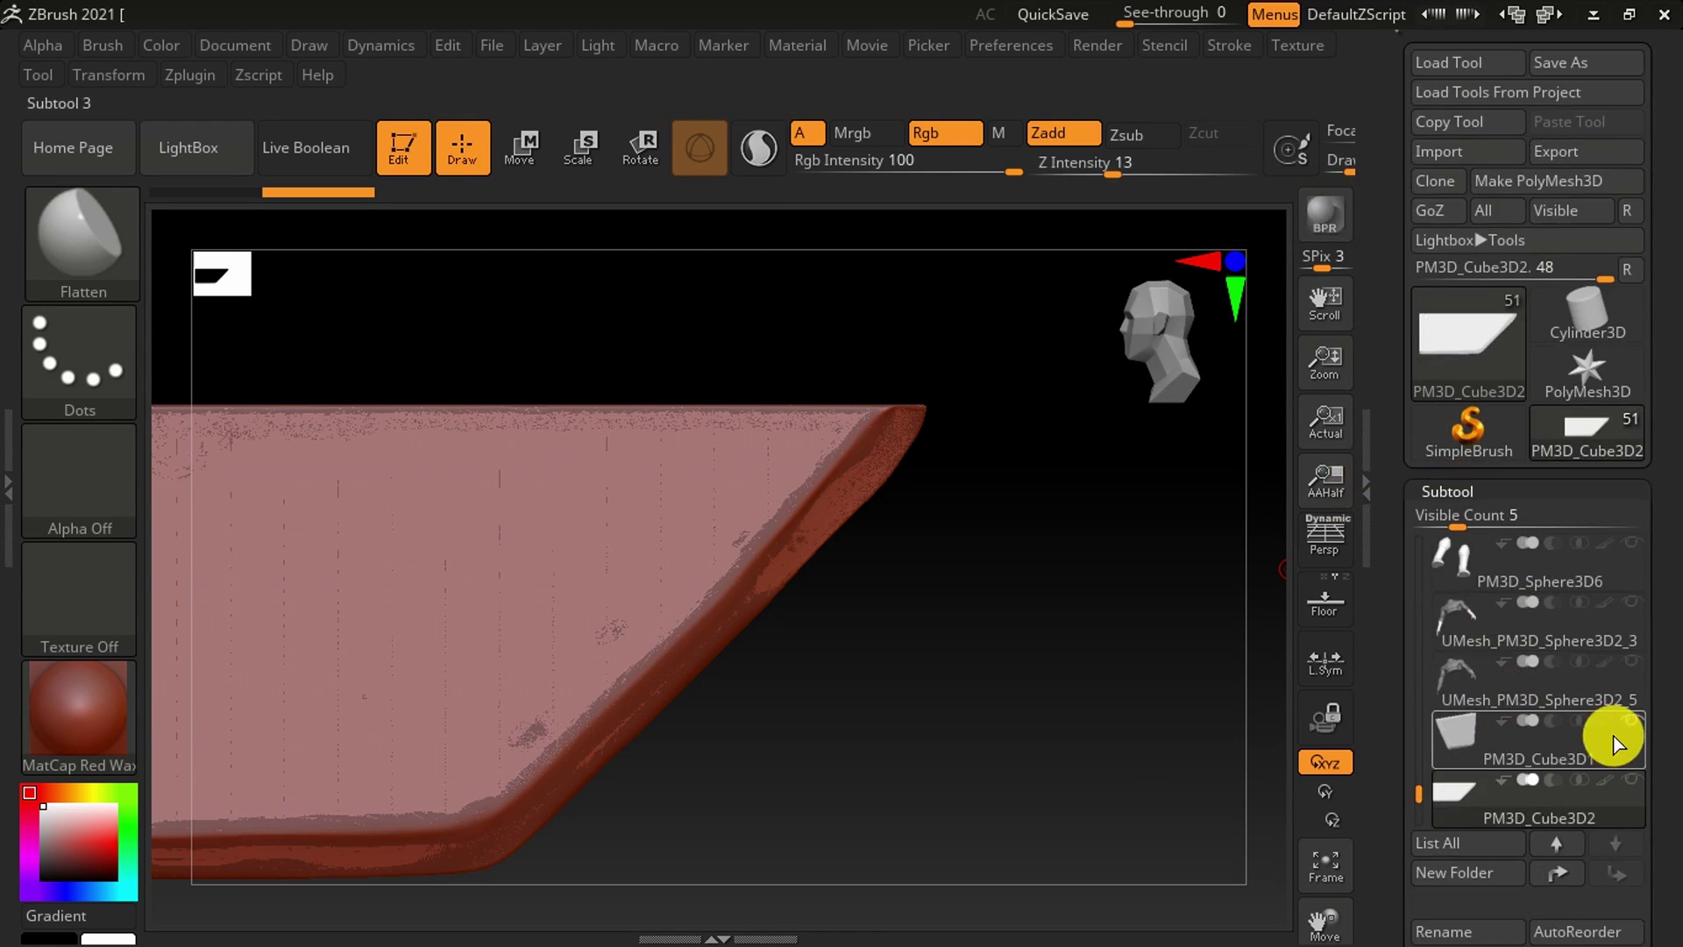
{"action": "key", "text": "space"}
{"action": "left_click", "coordinate": [1066, 755]}
- Hide the wireframe and select the ZRemesherGuide brush (B, Z, G)
{"action": "left_click_drag", "start_coordinate": [973, 701], "coordinate": [413, 331]}
{"action": "key", "text": "shift+f"}
{"action": "scroll", "coordinate": [1389, 669], "scroll_direction": "down", "scroll_amount": 3}
{"action": "key", "text": "b"}
{"action": "key", "text": "z"}
{"action": "key", "text": "g"}
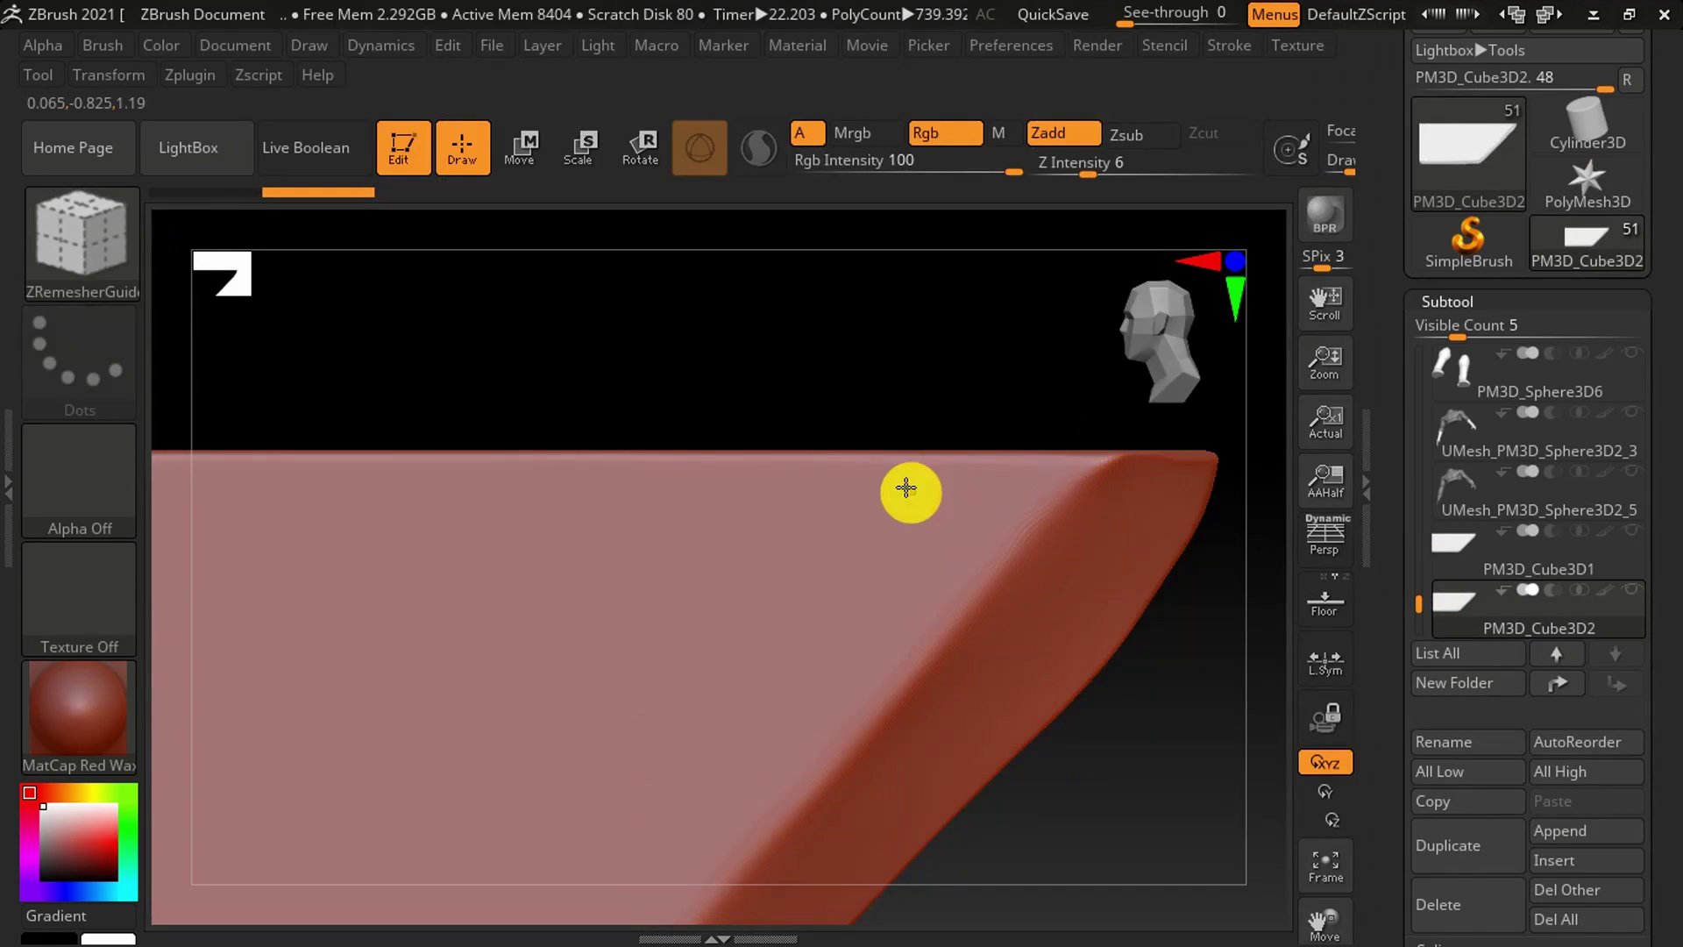
- Draw two guide curves across the fin plate from a front view
{"action": "left_click_drag", "start_coordinate": [1138, 477], "coordinate": [871, 480], "text": "shift"}
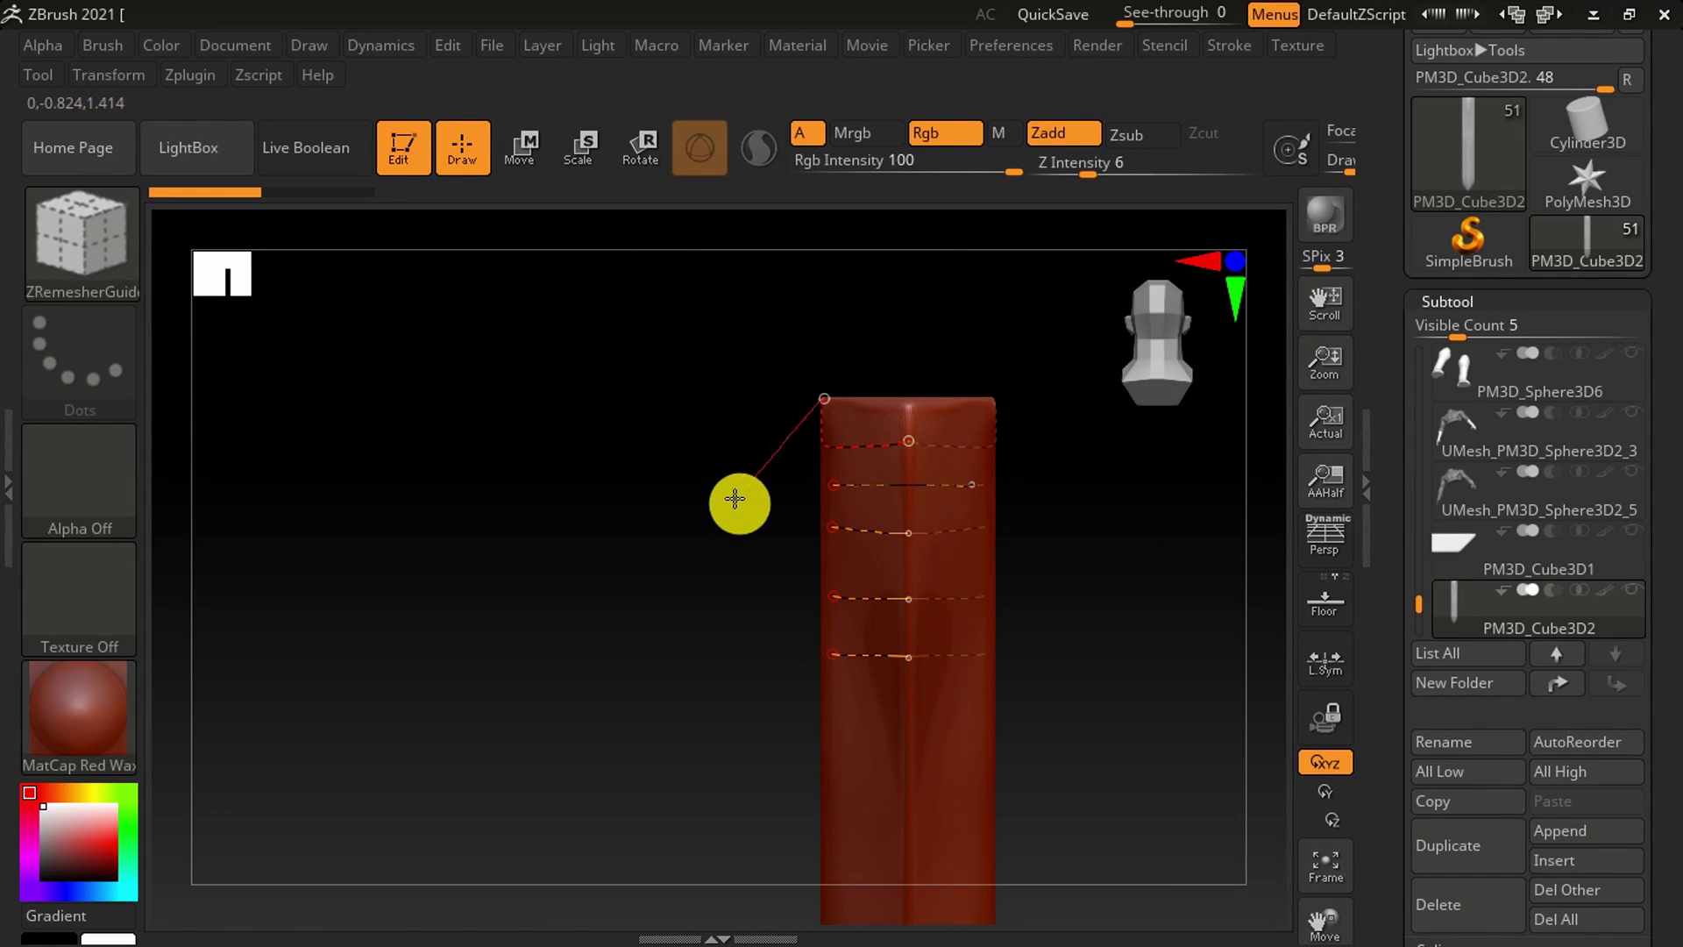
{"action": "mouse_move", "coordinate": [735, 498]}
{"action": "left_mouse_down"}
{"action": "mouse_move", "coordinate": [1105, 590]}
{"action": "mouse_move", "coordinate": [687, 600]}
{"action": "left_mouse_up"}
{"action": "mouse_move", "coordinate": [709, 749]}
{"action": "left_mouse_down"}
{"action": "mouse_move", "coordinate": [894, 808]}
{"action": "mouse_move", "coordinate": [917, 688]}
{"action": "mouse_move", "coordinate": [769, 521]}
{"action": "left_mouse_up"}
{"action": "left_click_drag", "start_coordinate": [831, 415], "coordinate": [763, 544], "text": "ctrl"}
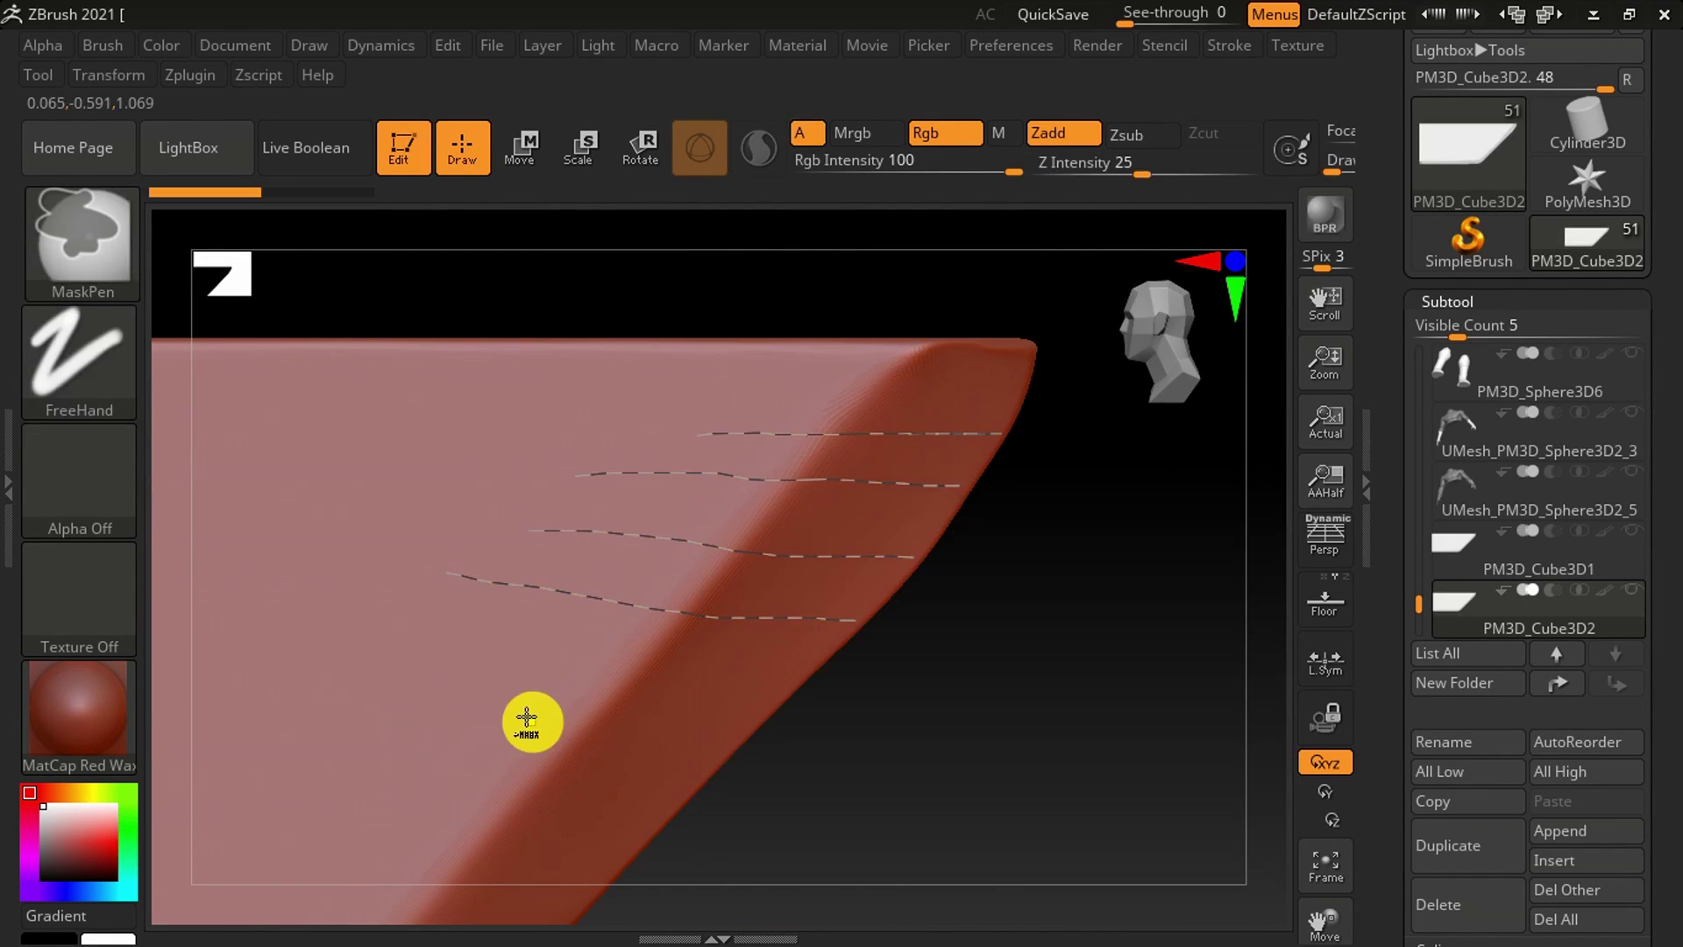
{"action": "left_click_drag", "start_coordinate": [526, 719], "coordinate": [602, 499], "text": "ctrl"}
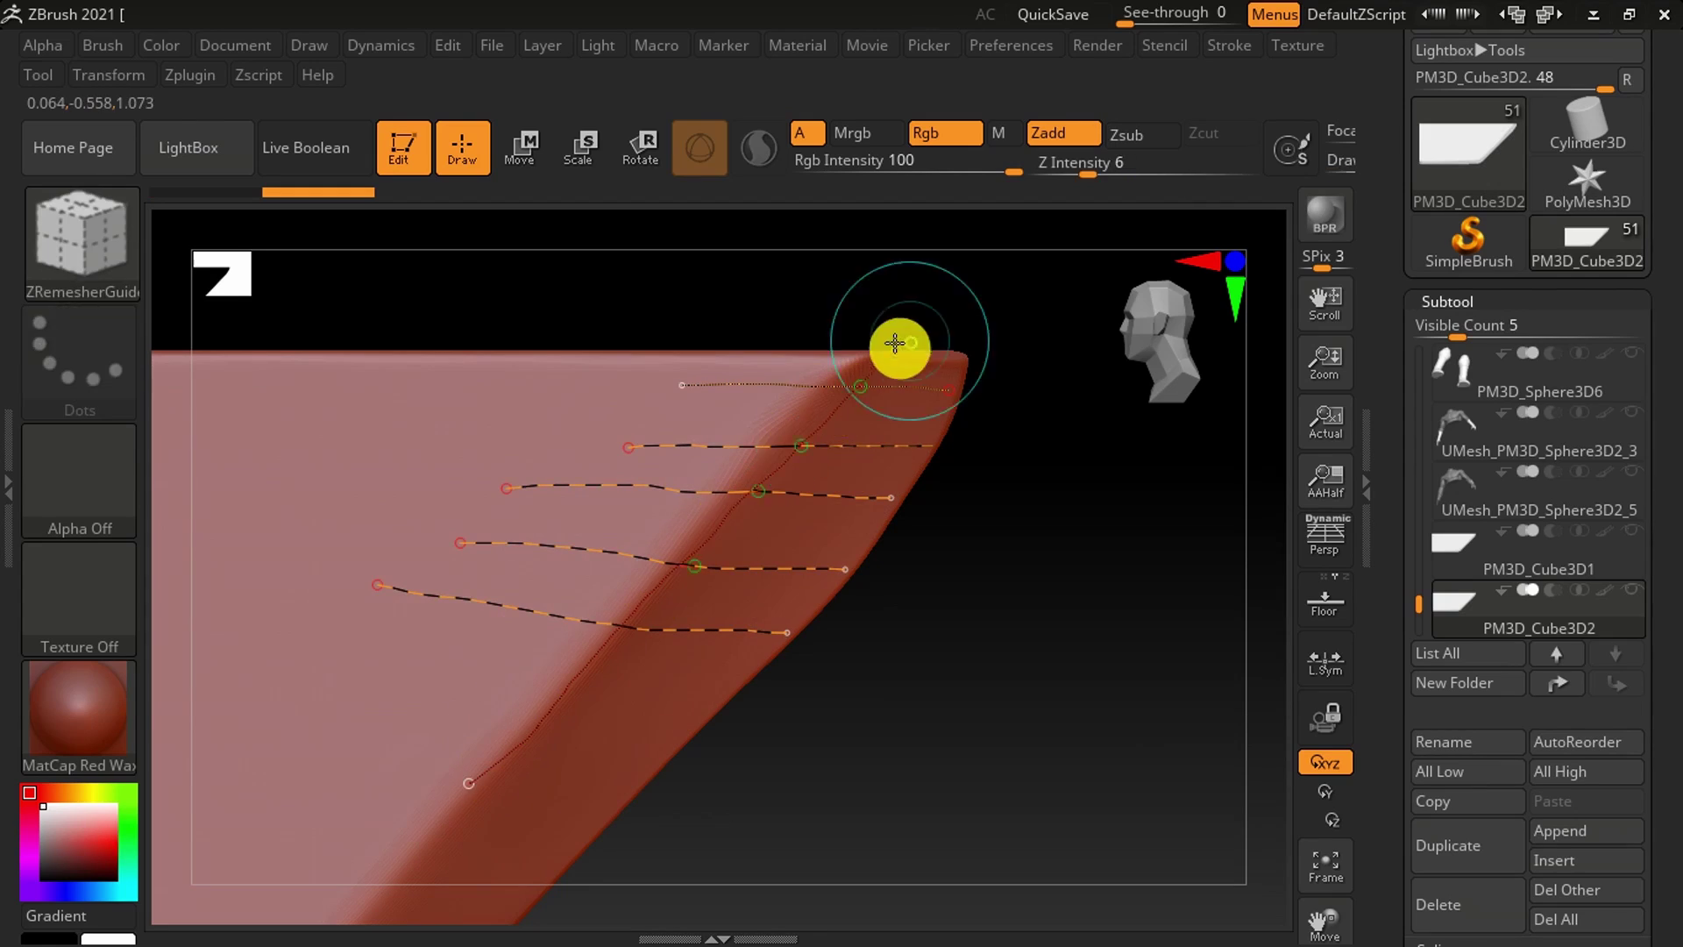
{"action": "left_click_drag", "start_coordinate": [783, 443], "coordinate": [715, 700], "text": "shift"}
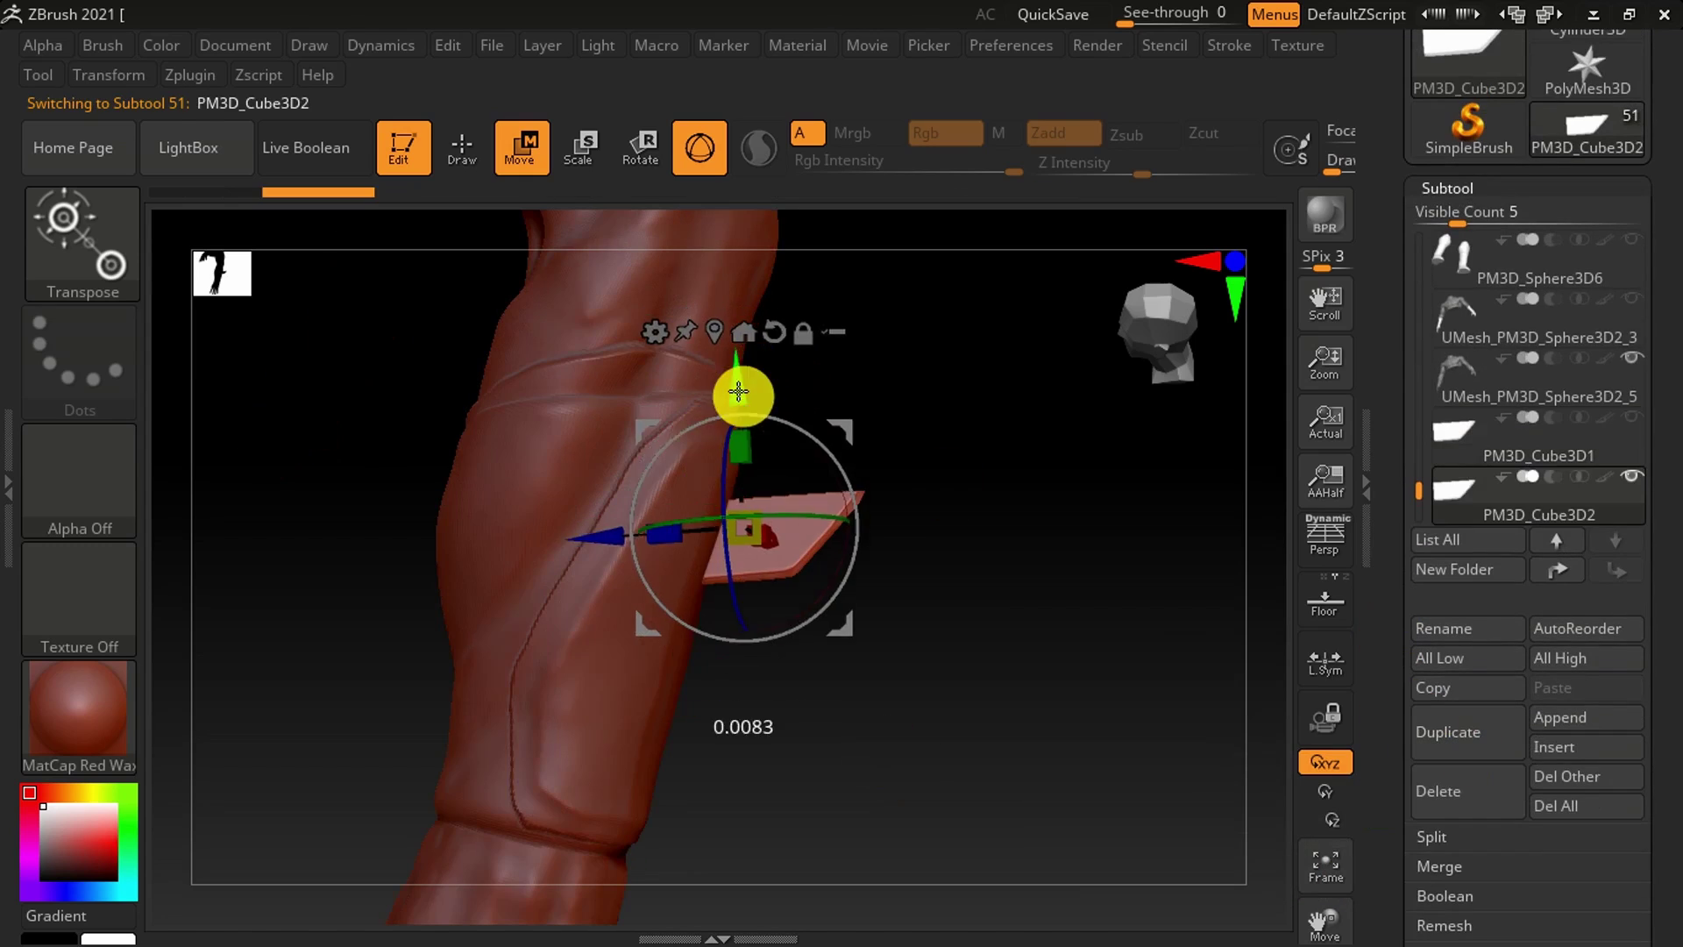
- Reposition the first PM3D_Cube3D fin plate along the forearm with Transpose Move
{"action": "left_click", "coordinate": [473, 154]}
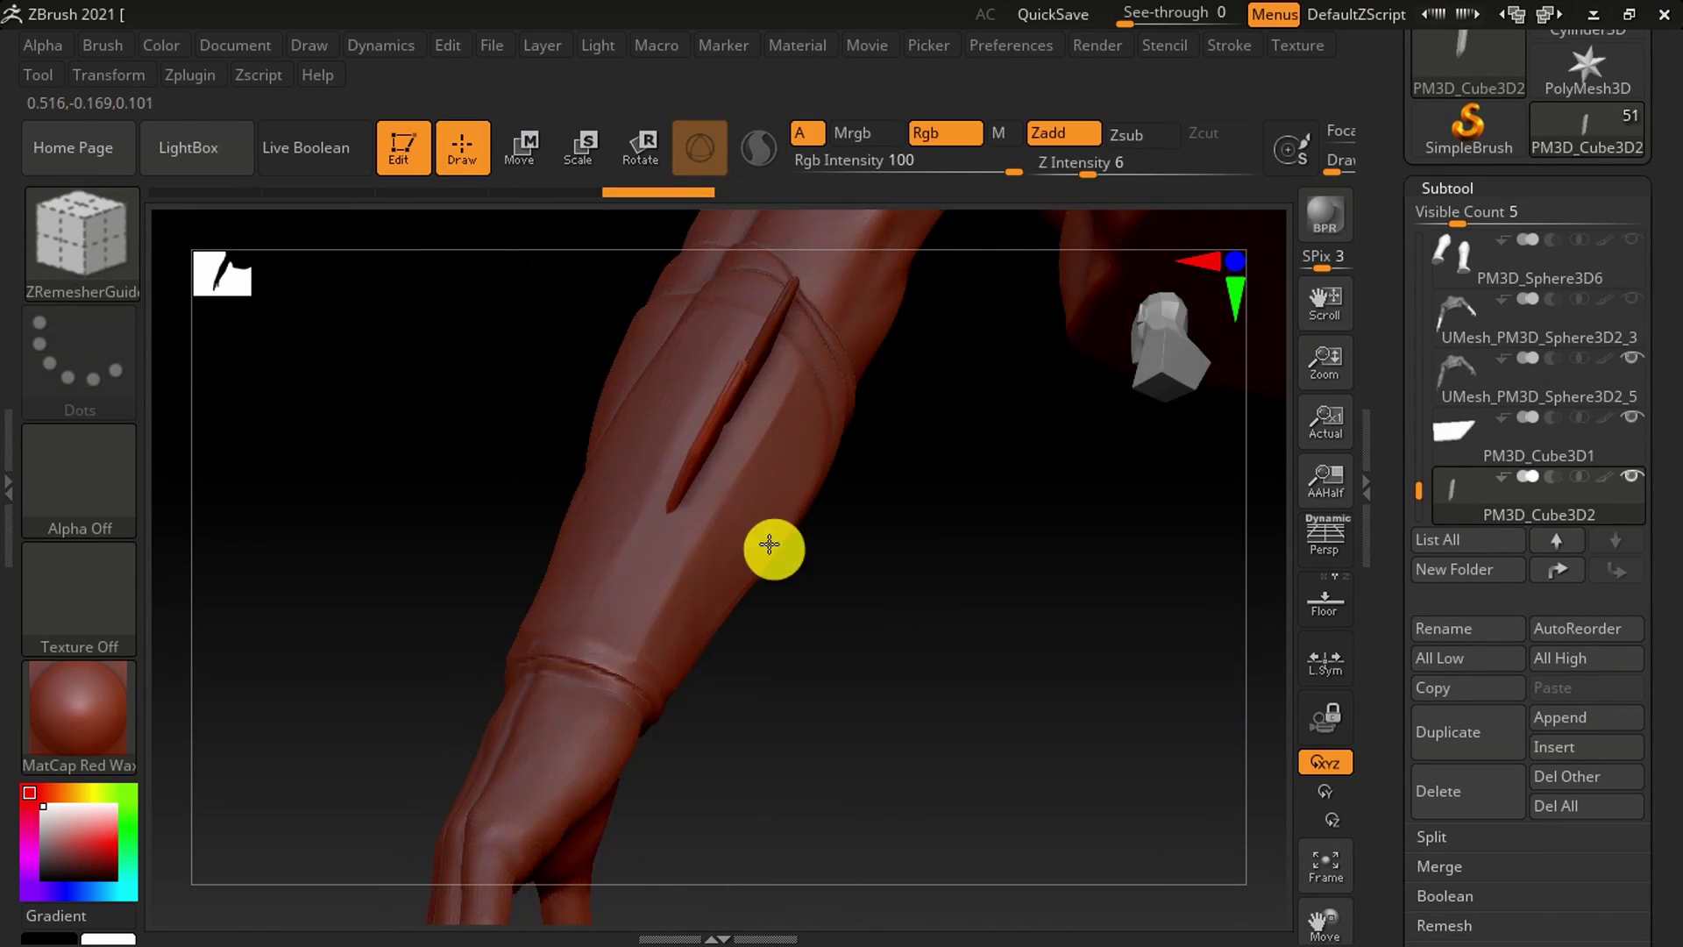
{"action": "key", "text": "w"}
{"action": "left_click_drag", "start_coordinate": [692, 435], "coordinate": [961, 503]}
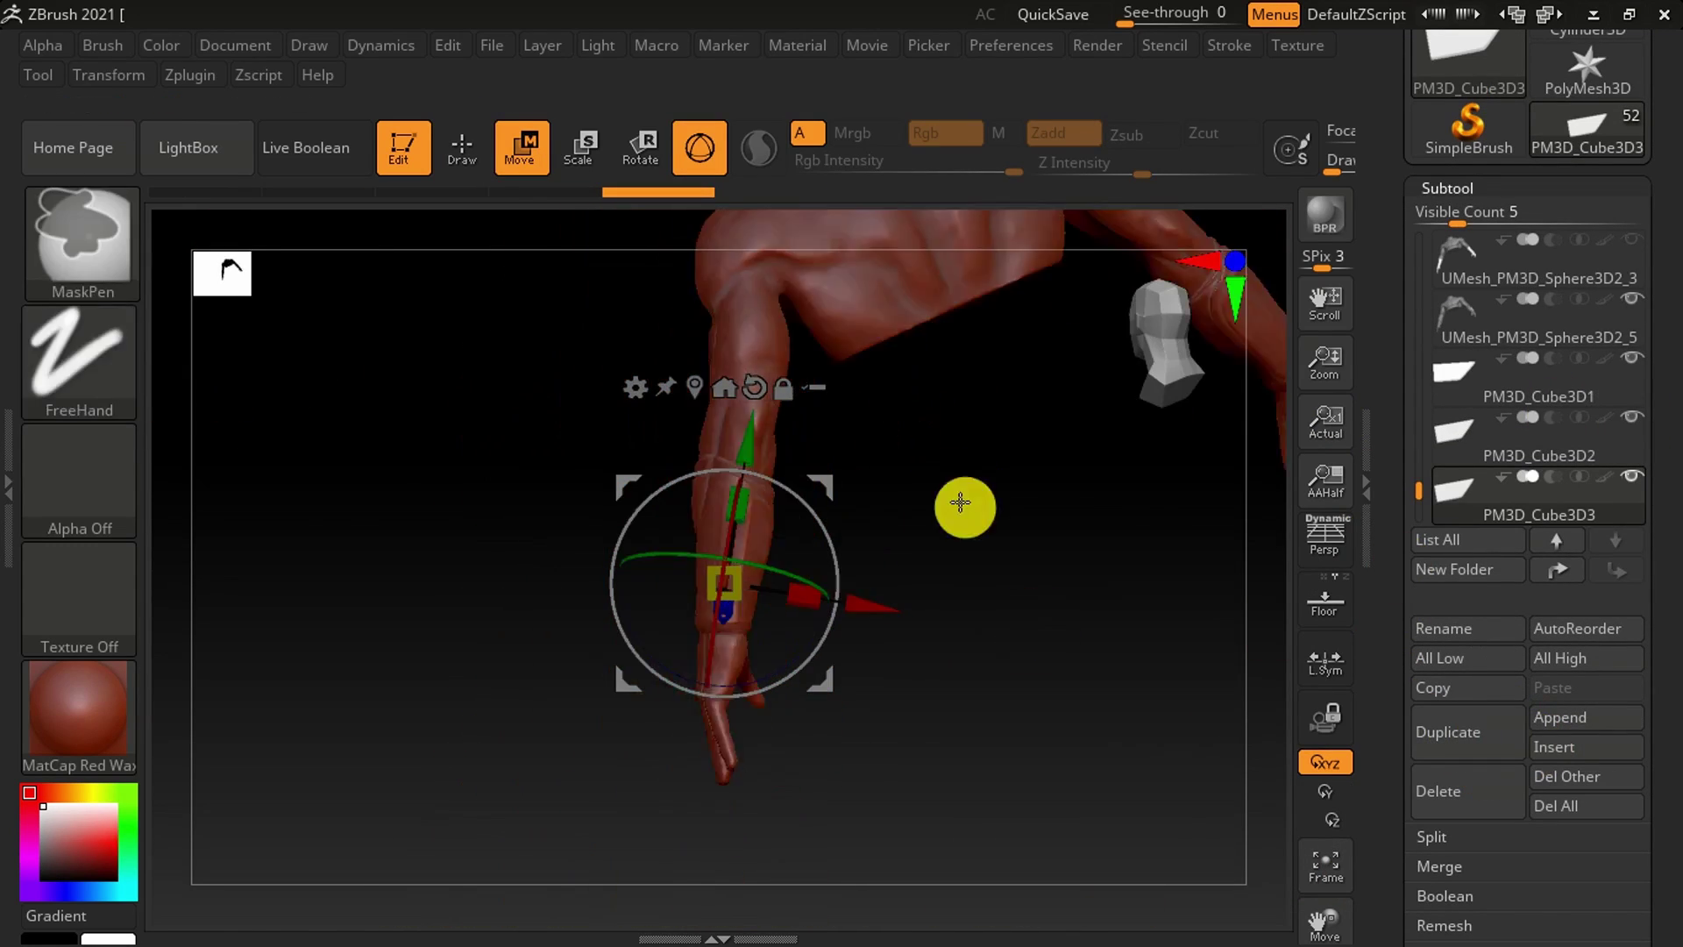
{"action": "left_click", "coordinate": [1449, 432]}
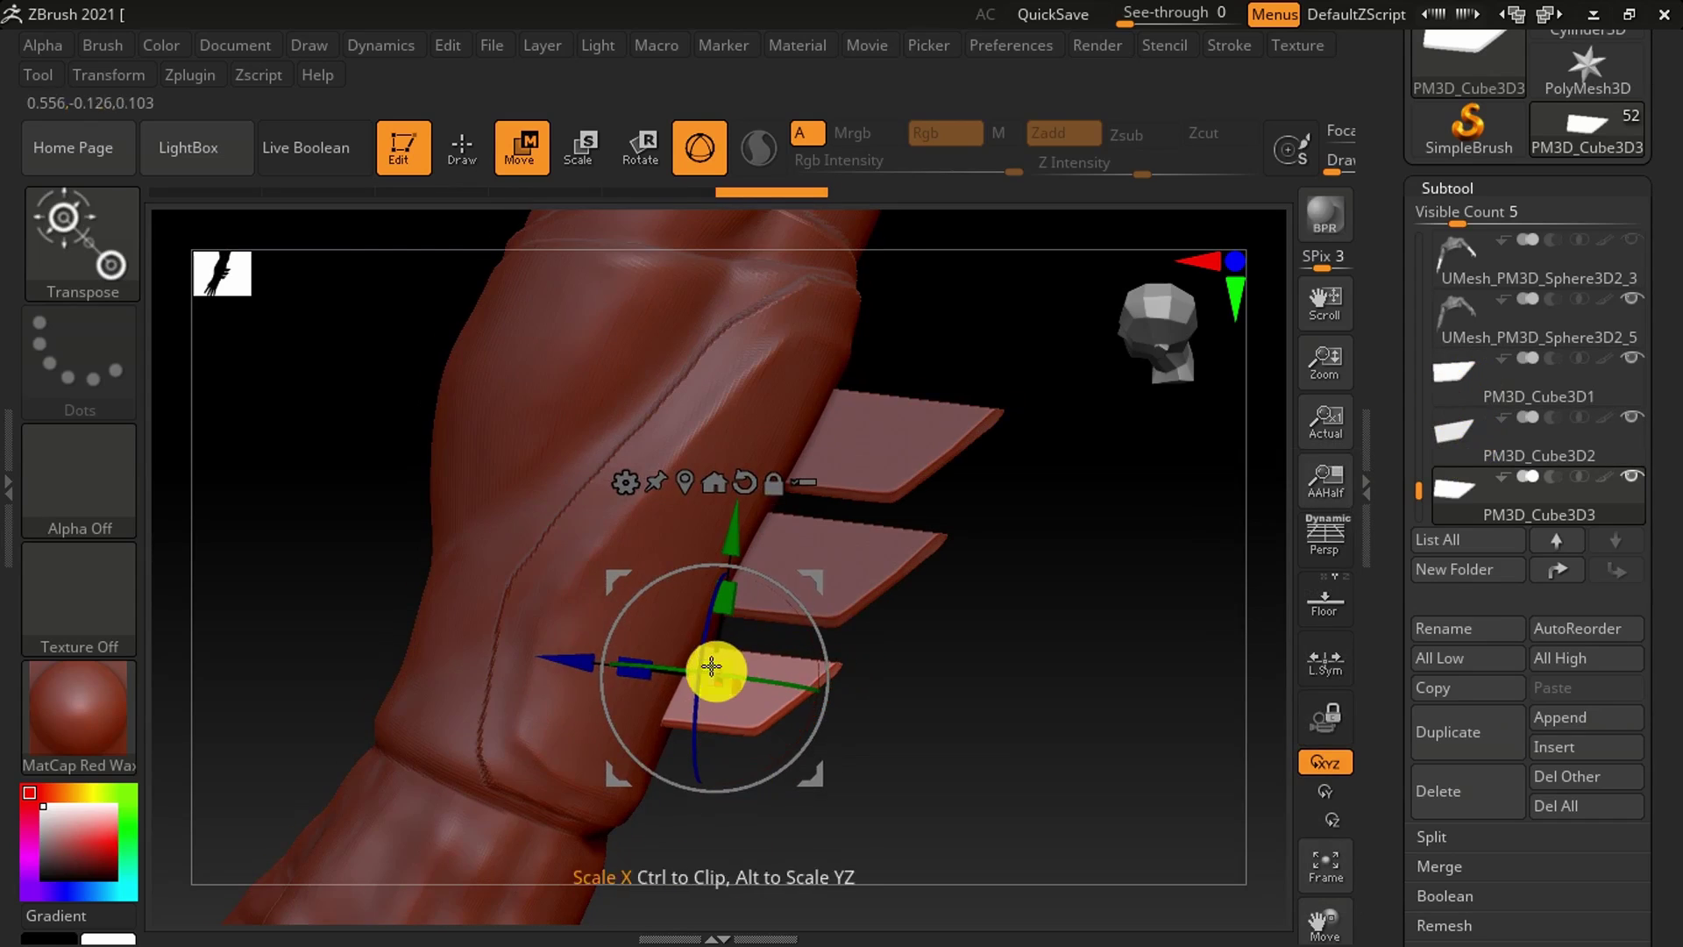
{"action": "left_click", "coordinate": [826, 532], "text": "alt"}
{"action": "left_click_drag", "start_coordinate": [985, 601], "coordinate": [753, 456]}
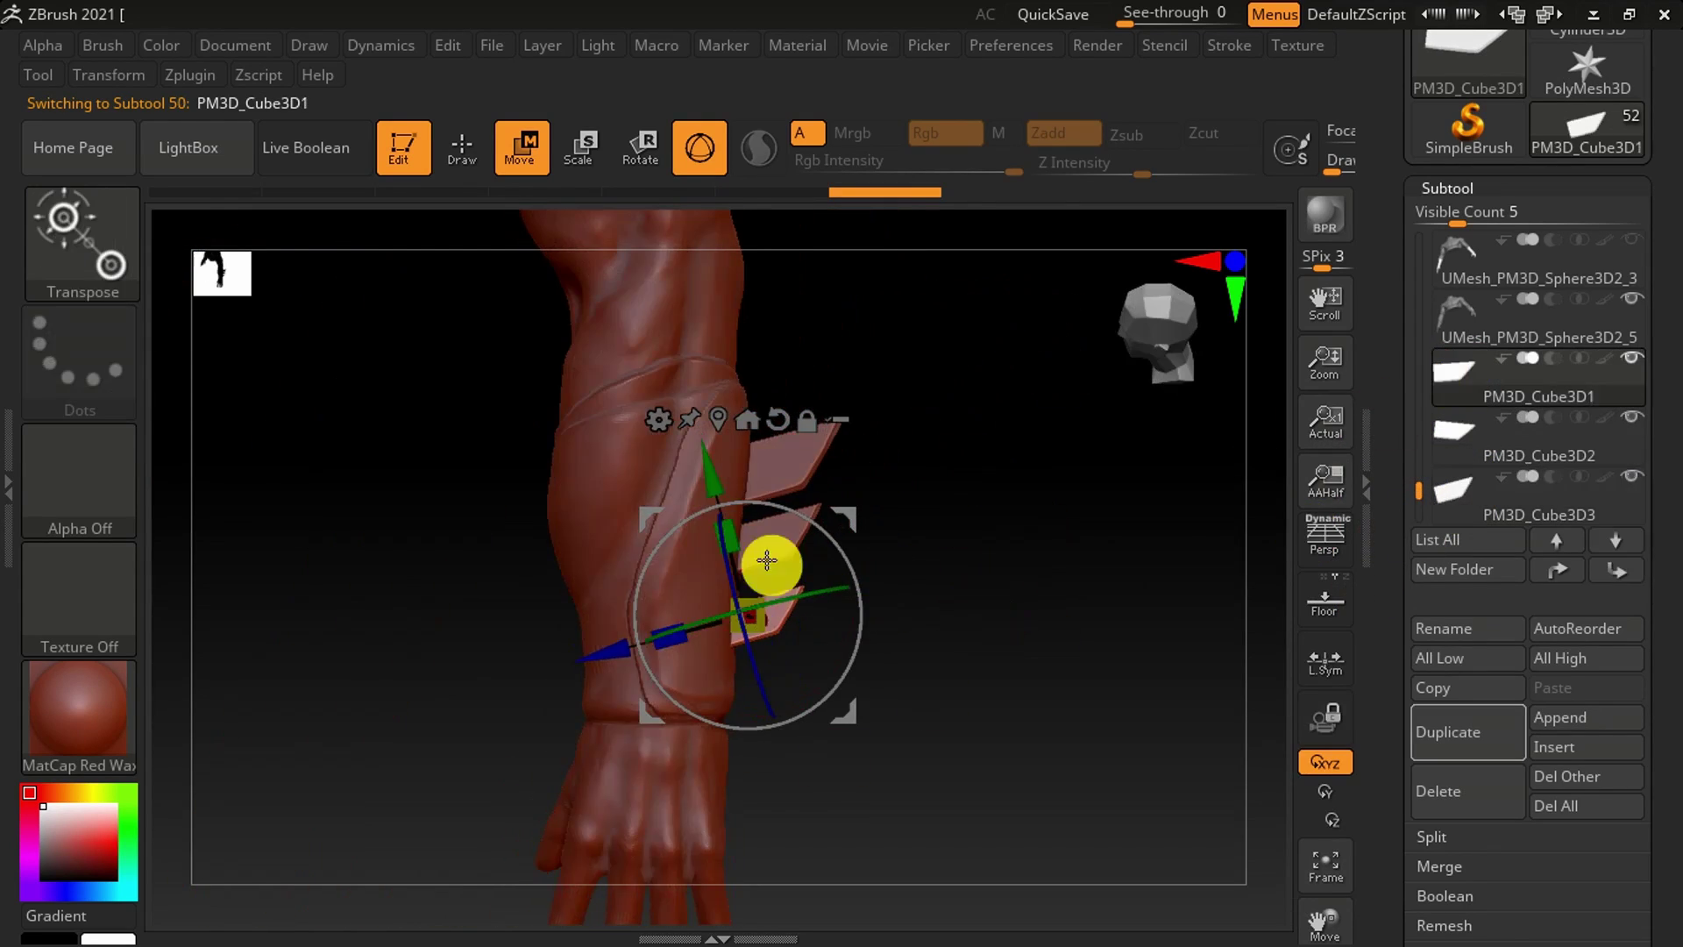
- Select the extra PM3D_Cube3D3 plate and delete it, confirming the dialog
{"action": "left_click", "coordinate": [772, 781], "text": "alt"}
{"action": "left_click_drag", "start_coordinate": [859, 614], "coordinate": [925, 550]}
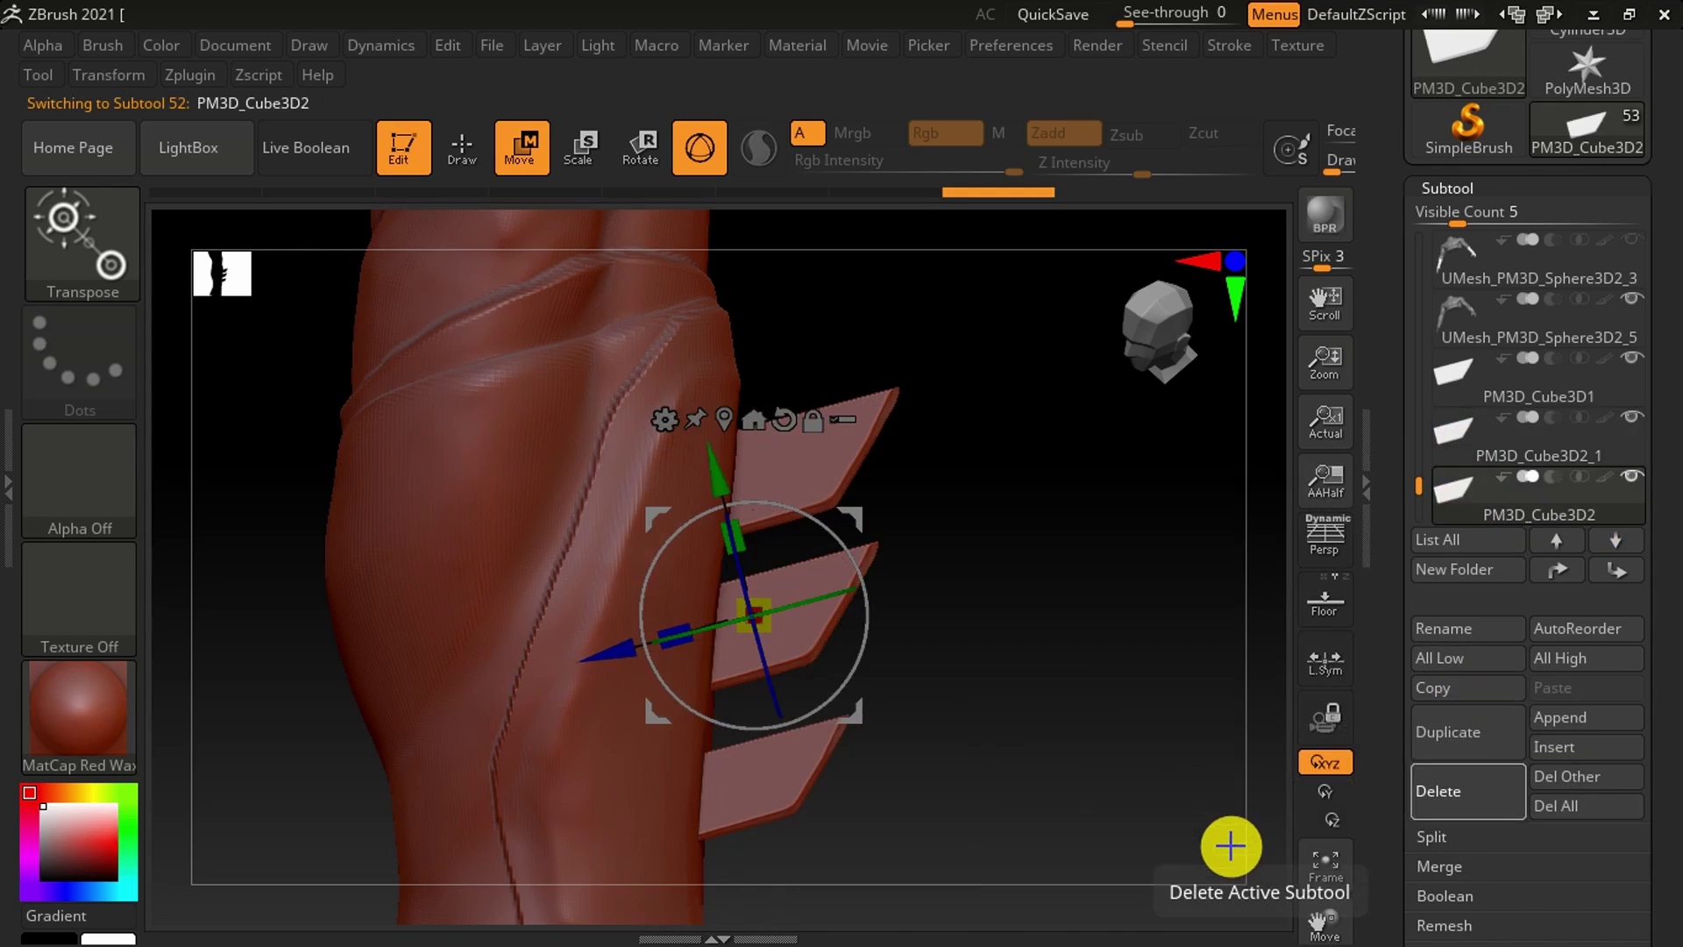
{"action": "key", "text": "w"}
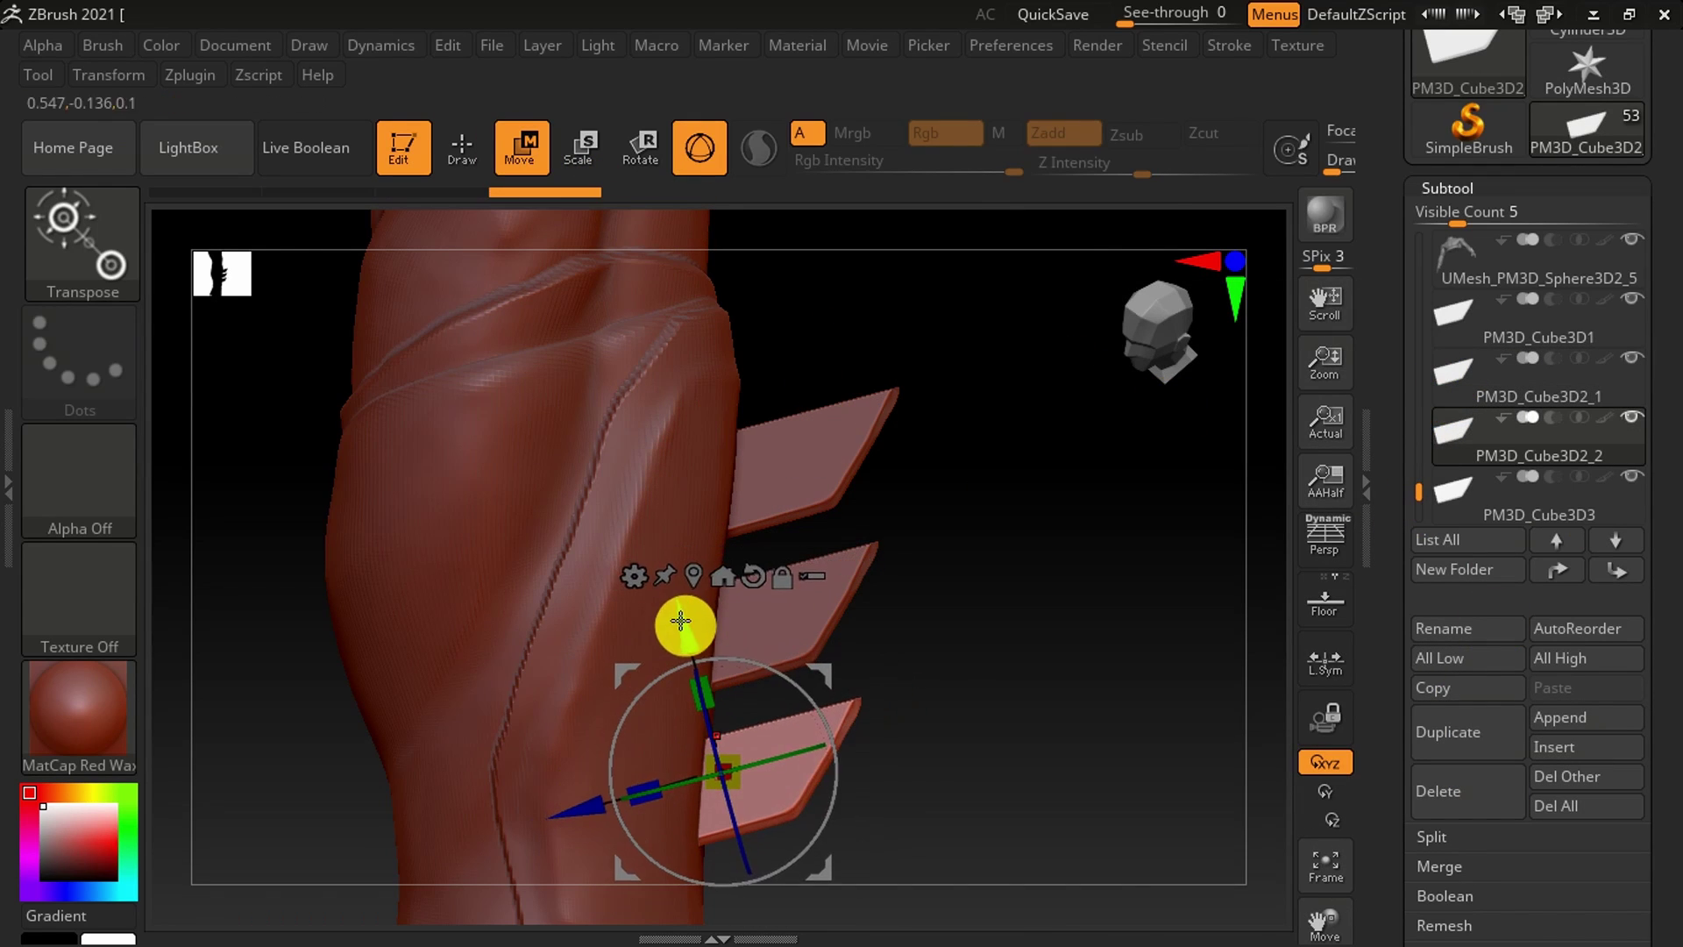
{"action": "left_click", "coordinate": [1241, 829]}
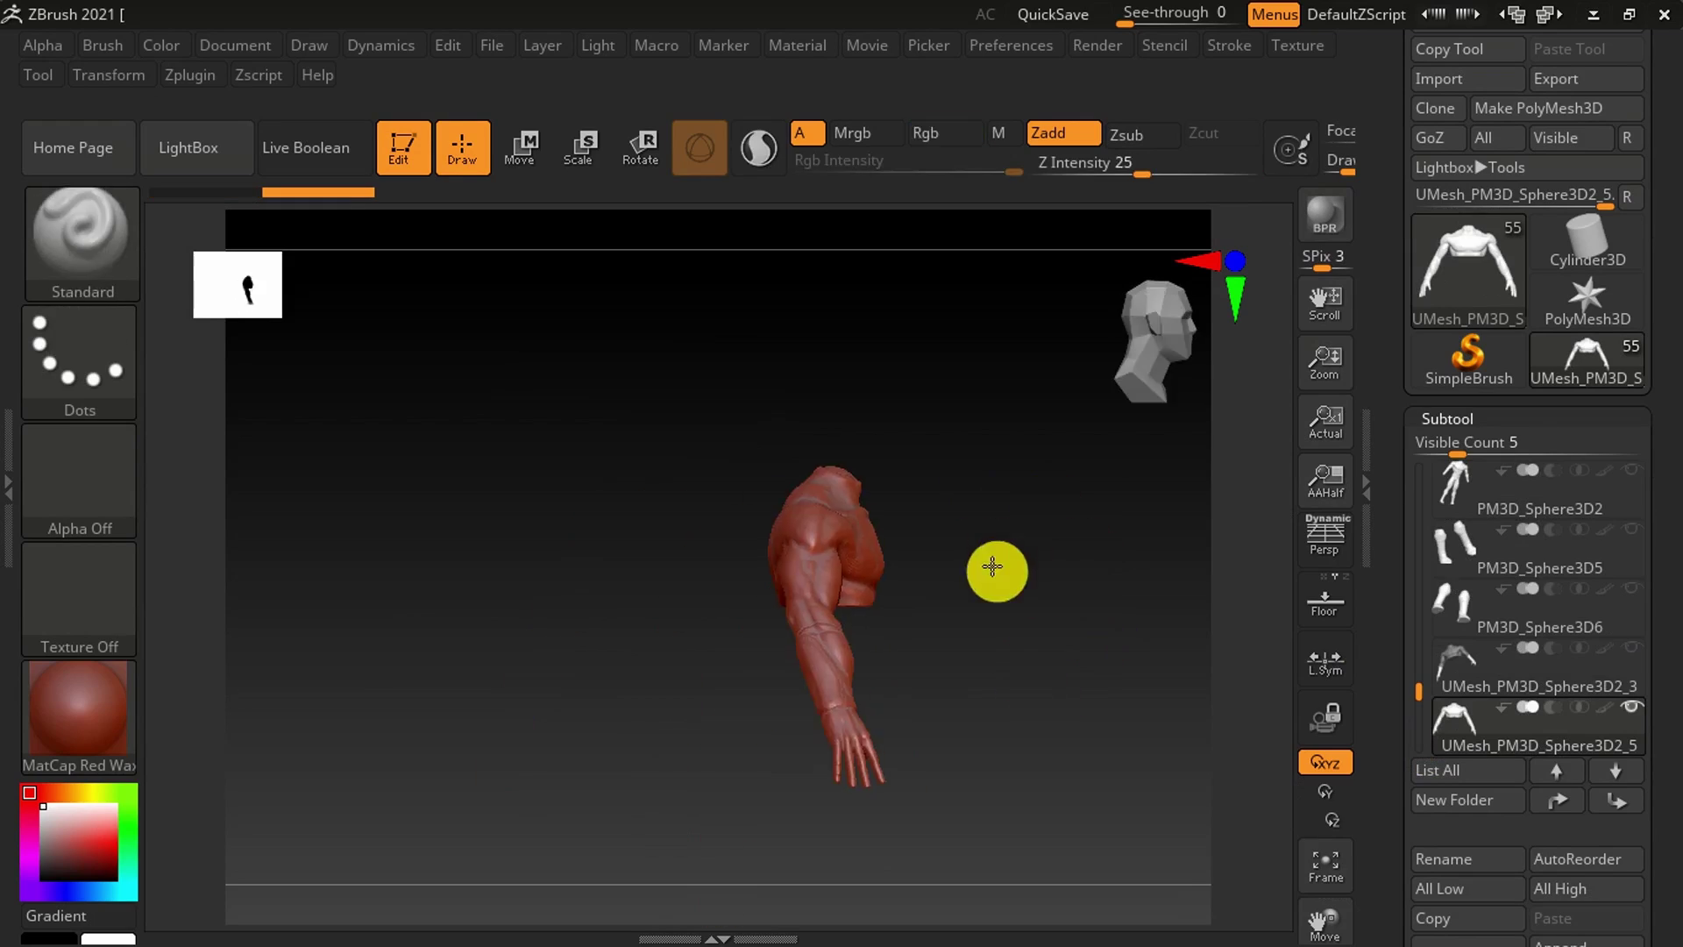
- Select the UMesh_PM3D_Sphere3D2_5 torso-and-arms subtool and frame it front-on
{"action": "left_click", "coordinate": [1326, 868]}
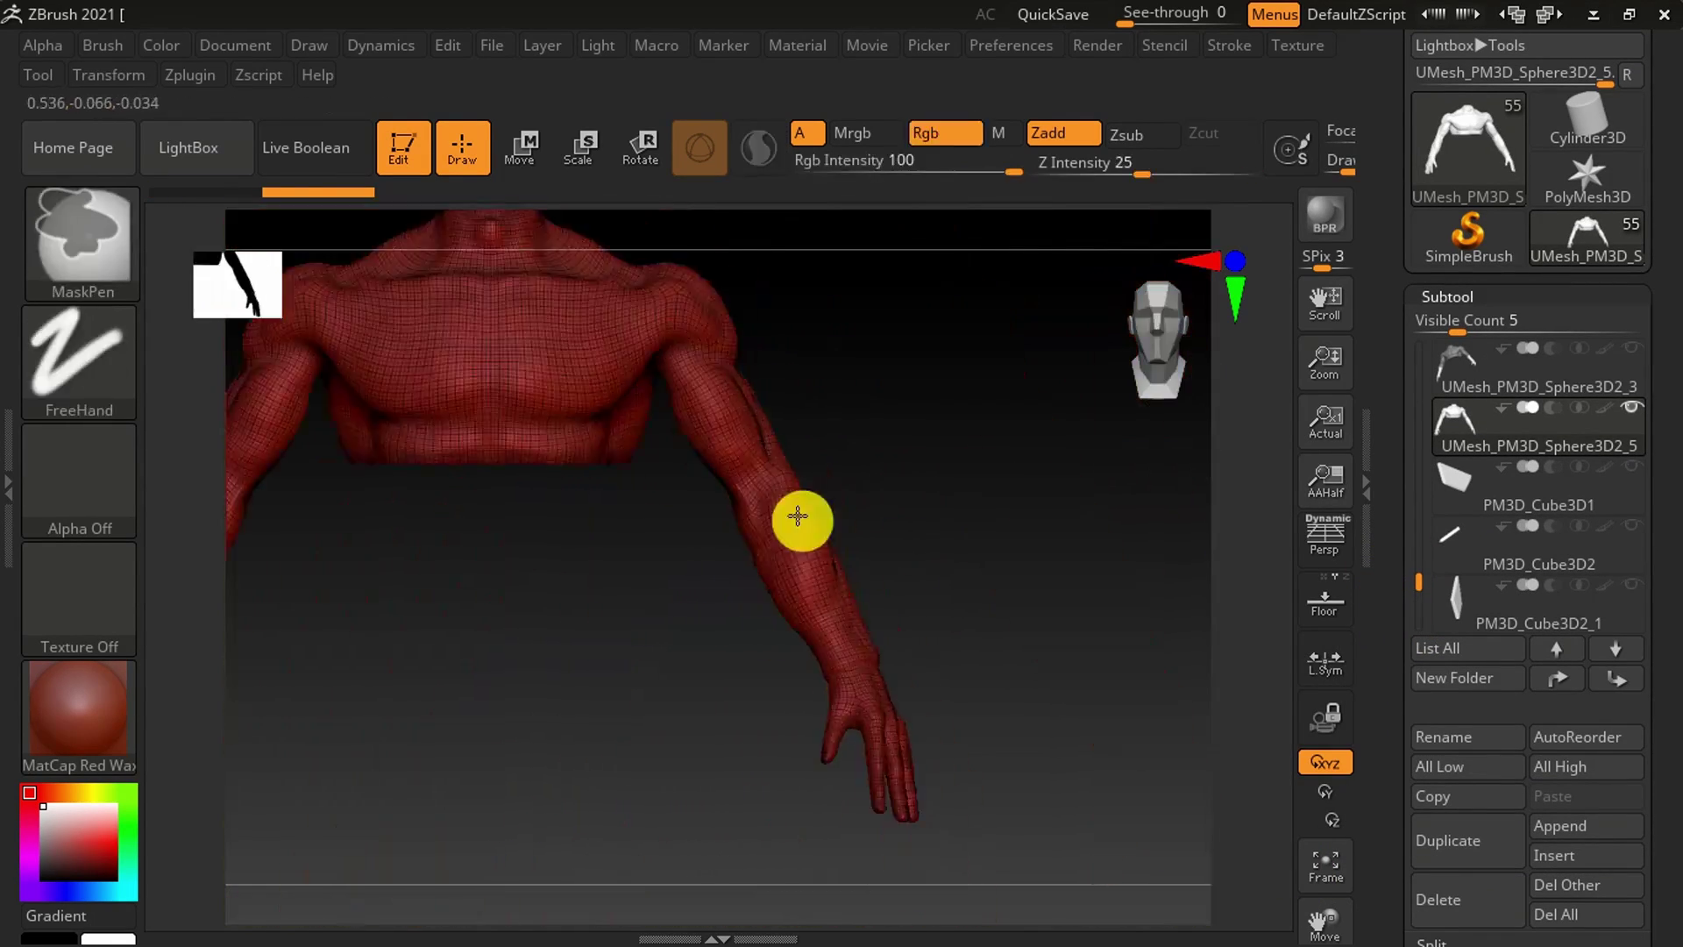
{"action": "mouse_move", "coordinate": [855, 557]}
{"action": "left_mouse_down"}
{"action": "mouse_move", "coordinate": [811, 611]}
{"action": "mouse_move", "coordinate": [761, 401]}
{"action": "mouse_move", "coordinate": [583, 696]}
{"action": "mouse_move", "coordinate": [552, 662]}
{"action": "mouse_move", "coordinate": [523, 575]}
{"action": "mouse_move", "coordinate": [651, 541]}
{"action": "mouse_move", "coordinate": [854, 808]}
{"action": "mouse_move", "coordinate": [827, 563]}
{"action": "mouse_move", "coordinate": [822, 763]}
{"action": "mouse_move", "coordinate": [781, 394]}
{"action": "left_mouse_up"}
{"action": "key", "text": "space"}
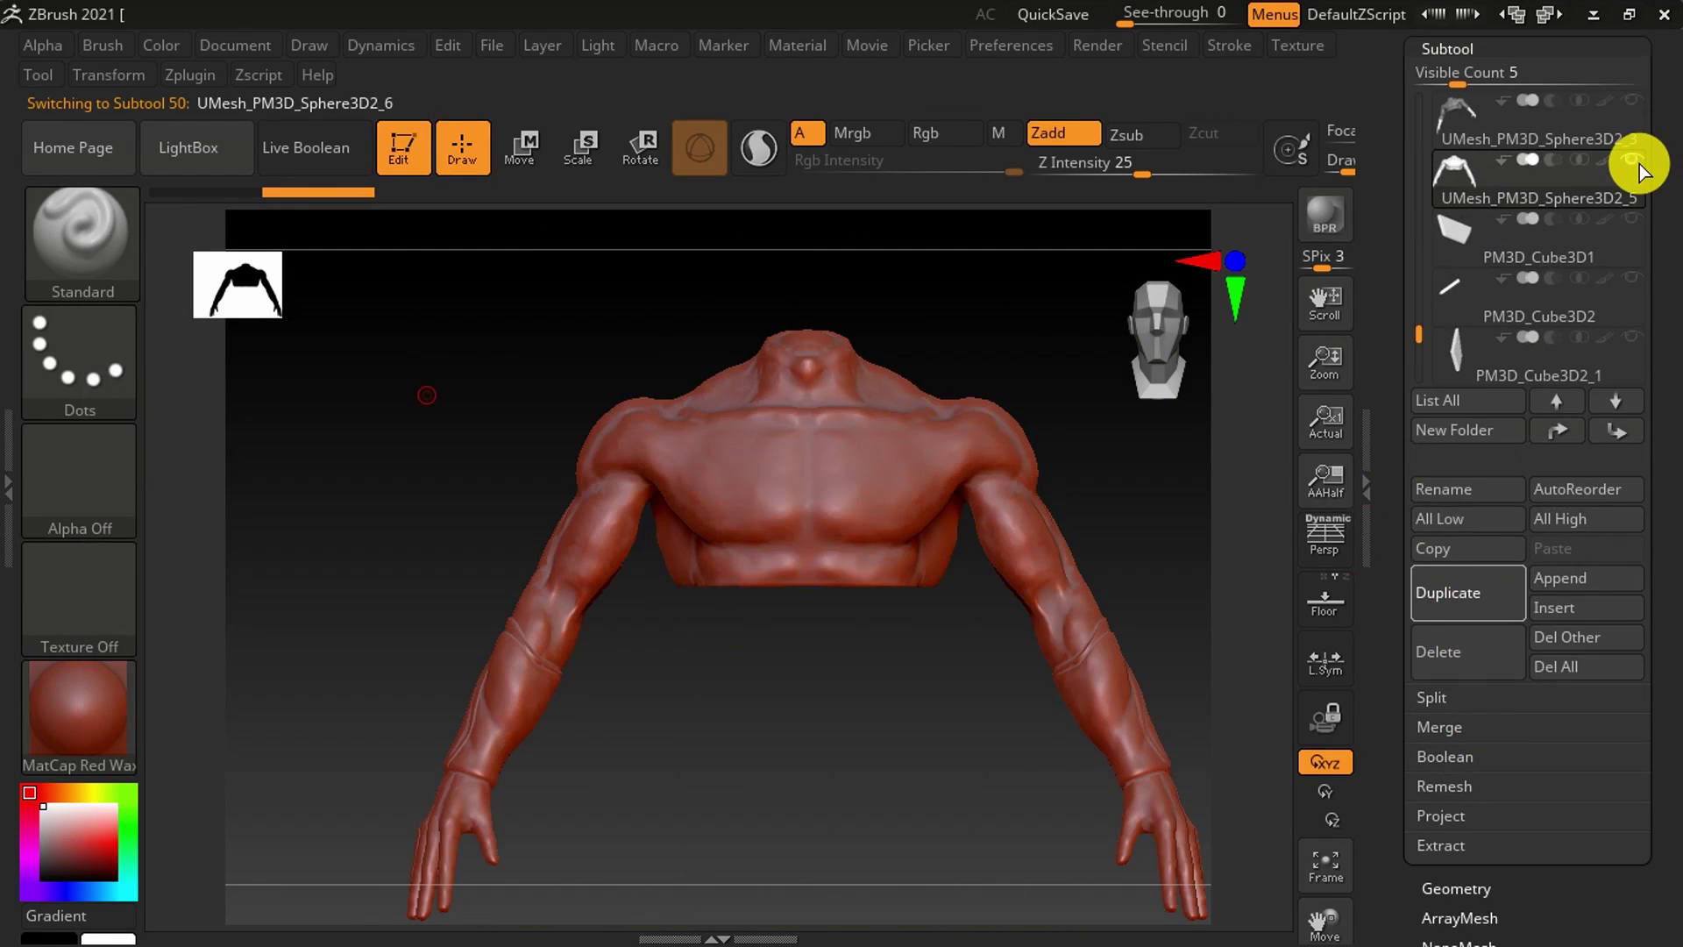
{"action": "scroll", "coordinate": [1458, 519], "scroll_direction": "down", "scroll_amount": 5}
- ZRemesh the duplicated torso, then ProjectAll the original muscle detail onto it
{"action": "left_click", "coordinate": [1456, 301]}
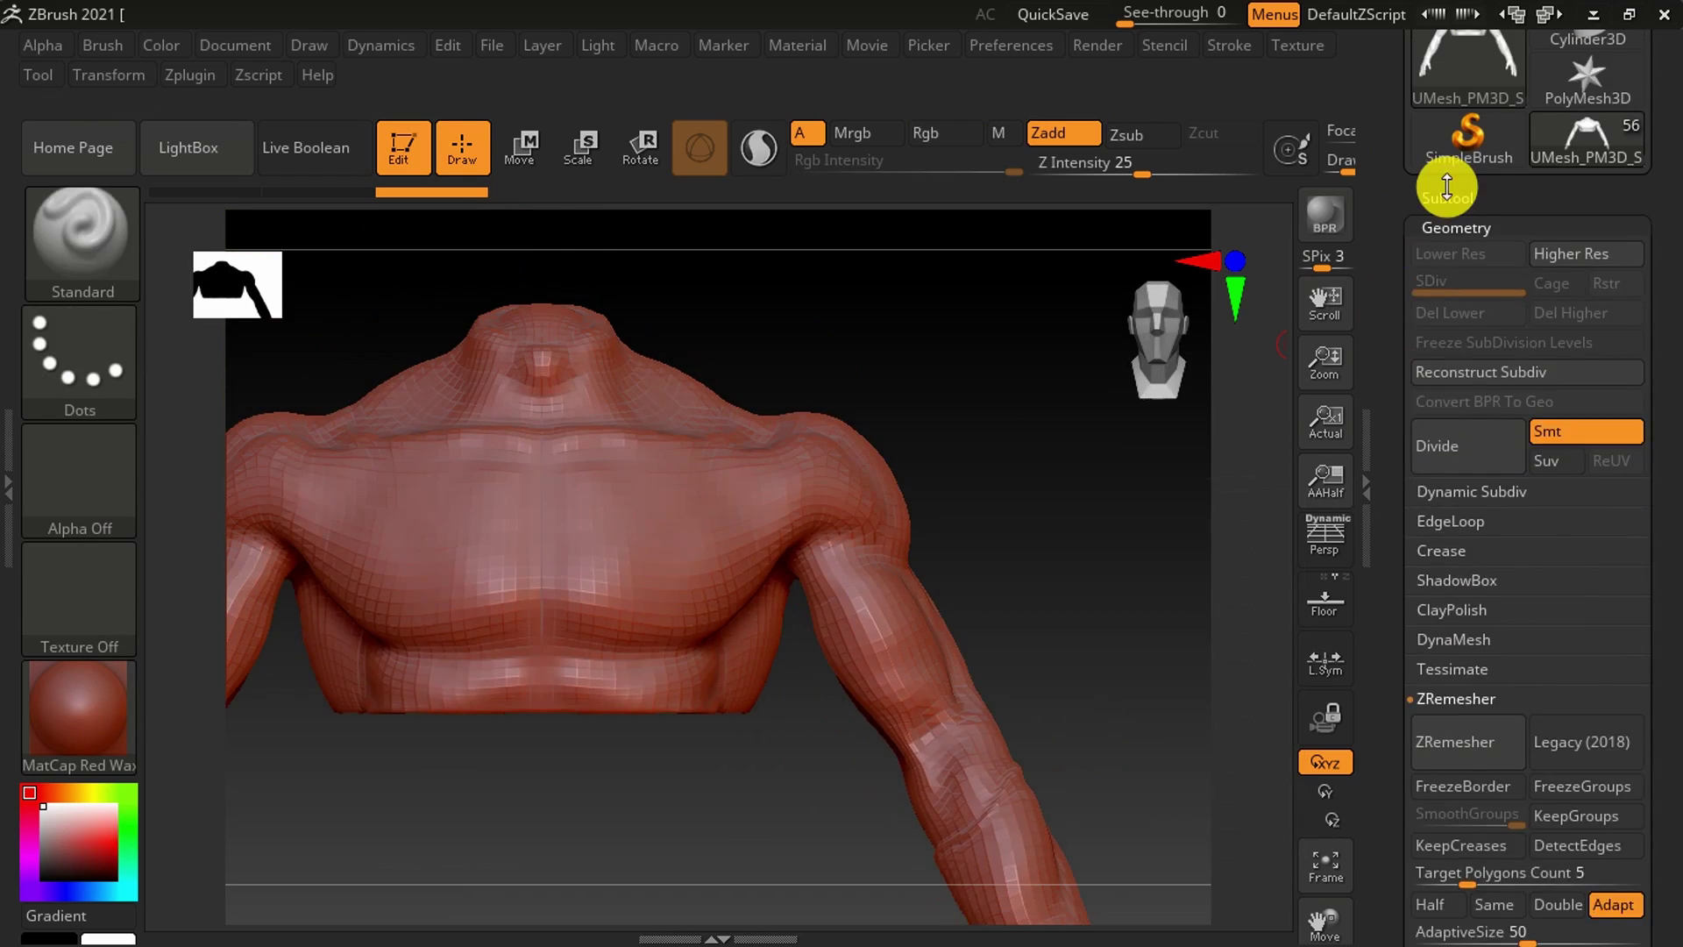
{"action": "scroll", "coordinate": [1525, 614], "scroll_direction": "down", "scroll_amount": 4}
{"action": "left_click", "coordinate": [1463, 668]}
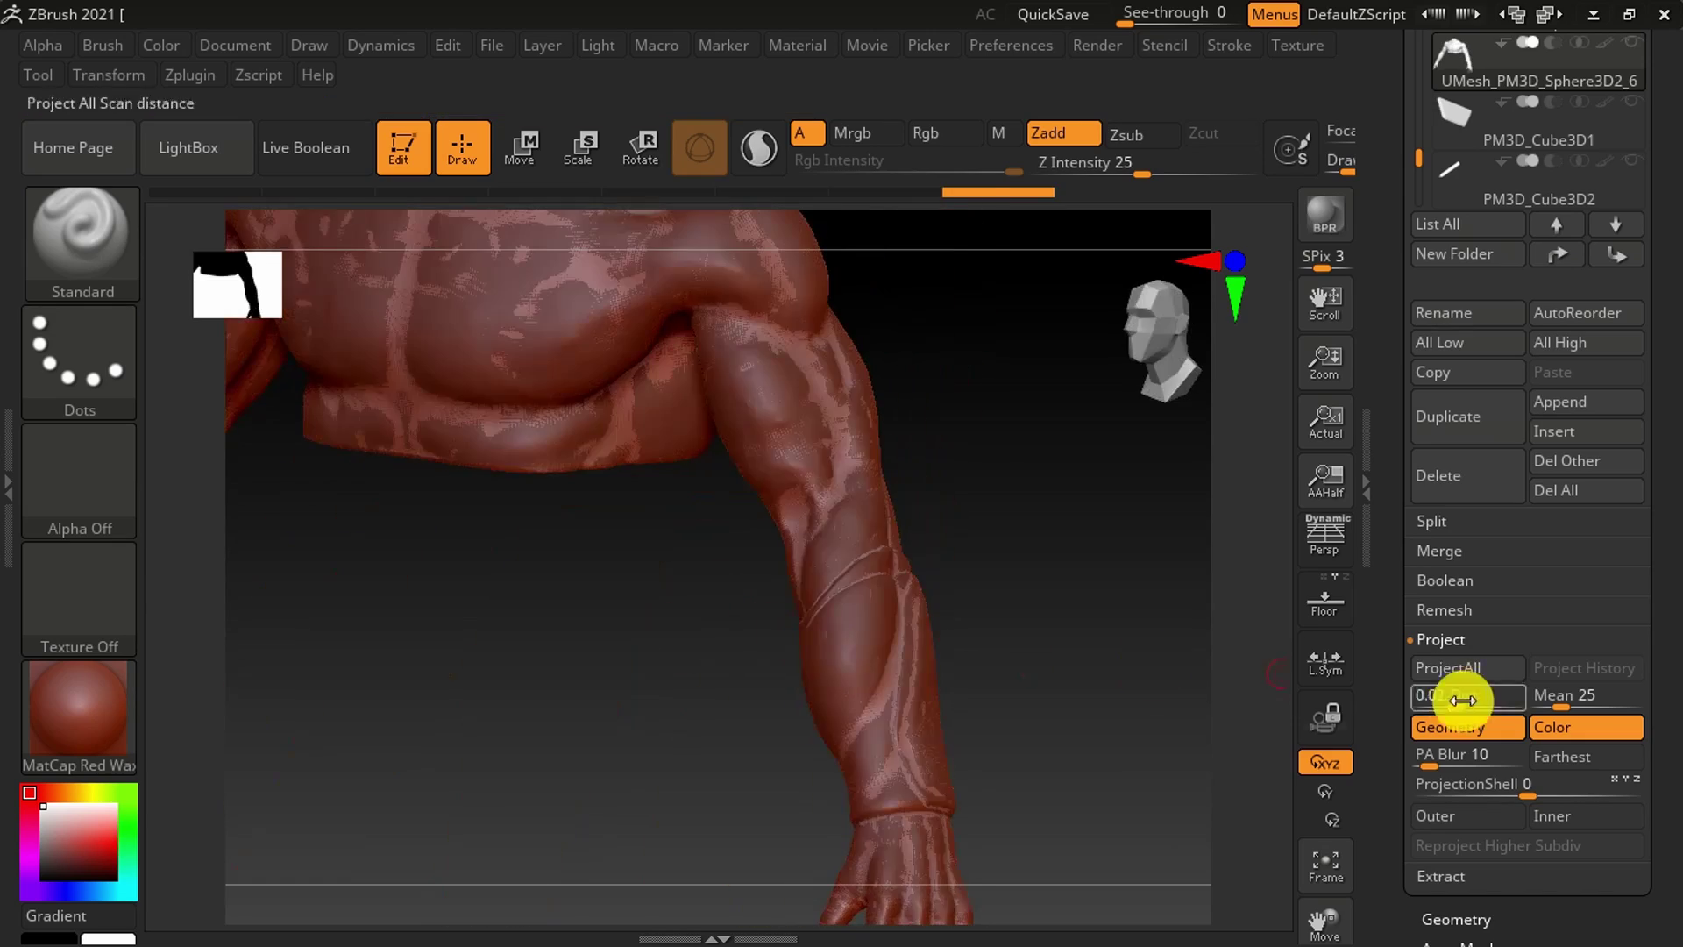
{"action": "scroll", "coordinate": [1458, 699], "scroll_direction": "up", "scroll_amount": 2}
{"action": "scroll", "coordinate": [1458, 699], "scroll_direction": "up", "scroll_amount": 3}
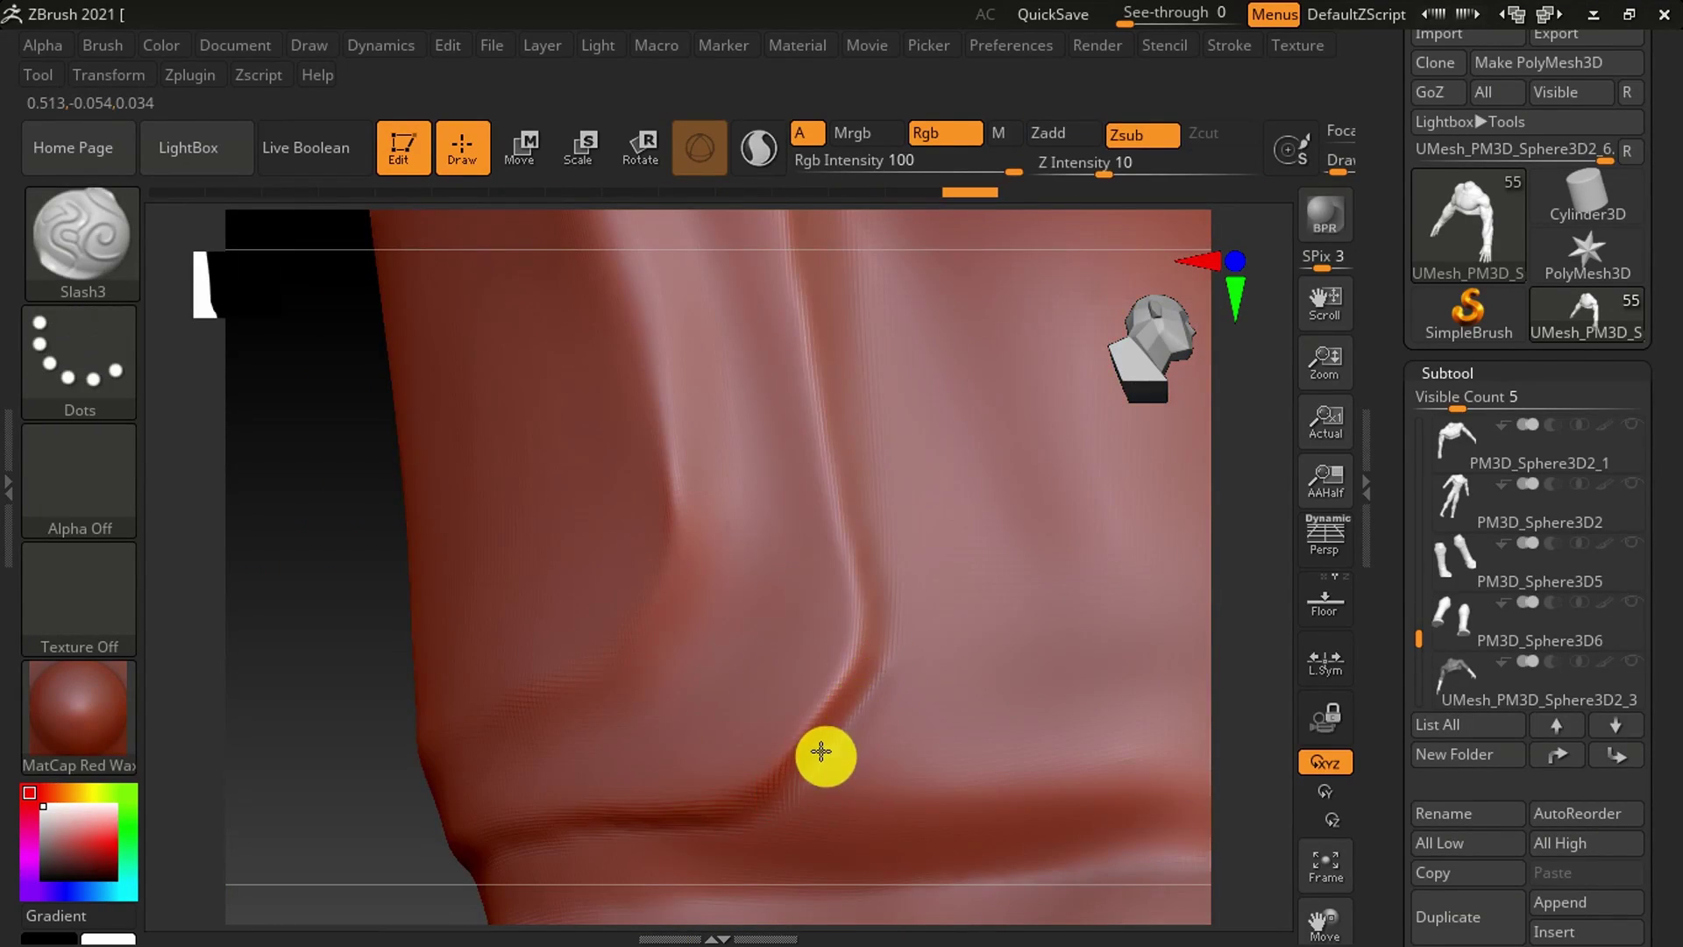
- Step back and forth through the Slash3 crease strokes with undo and redo
{"action": "key", "text": "space"}
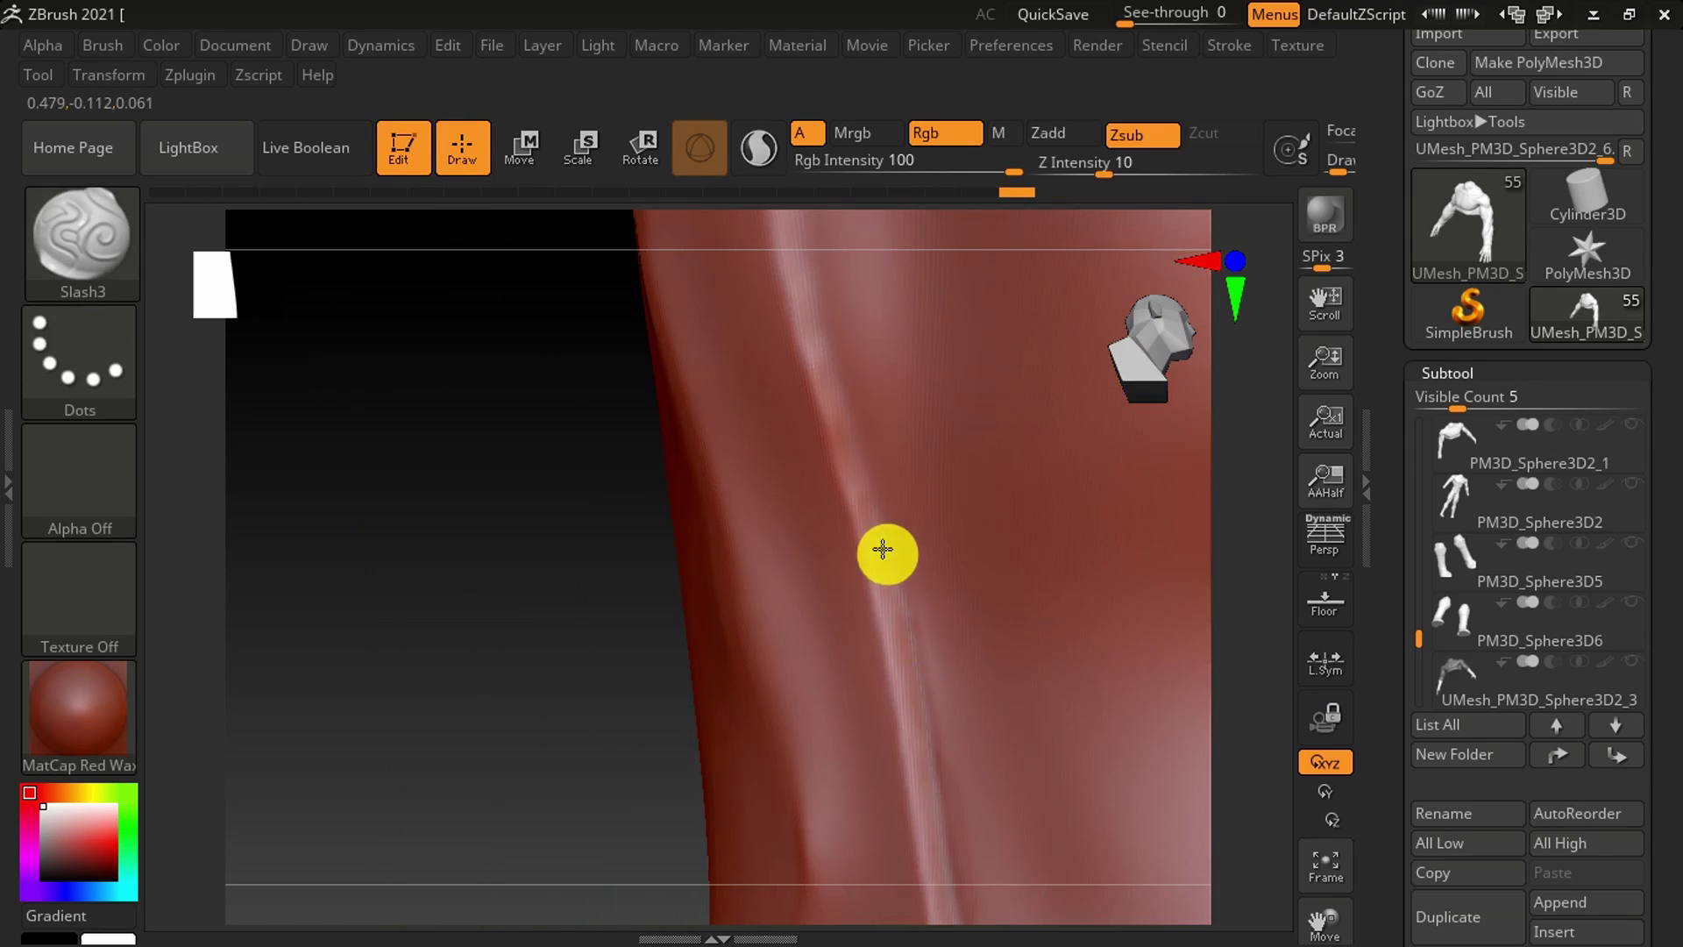
{"action": "key", "text": "ctrl+z"}
{"action": "key", "text": "ctrl+z"}
{"action": "key", "text": "ctrl+z"}
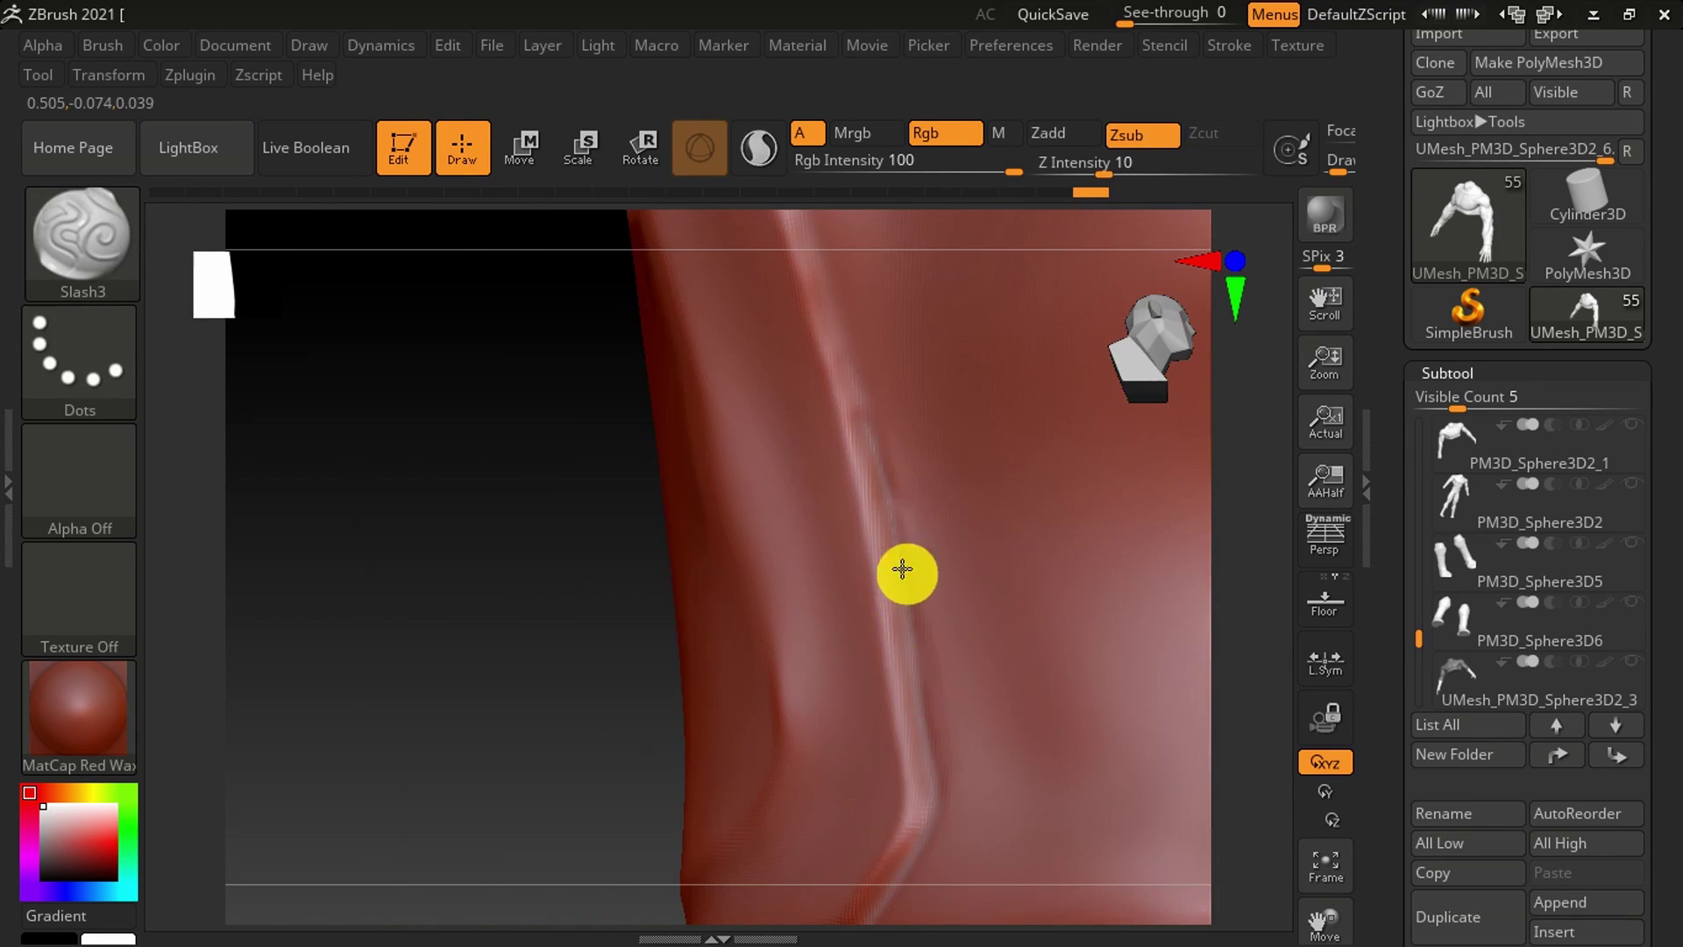
{"action": "key", "text": "ctrl+z"}
{"action": "key", "text": "ctrl+z"}
{"action": "key", "text": "ctrl+z"}
{"action": "key", "text": "ctrl+z"}
{"action": "key", "text": "ctrl+z"}
{"action": "key", "text": "ctrl+z"}
{"action": "key", "text": "ctrl+shift+z"}
{"action": "key", "text": "ctrl+shift+z"}
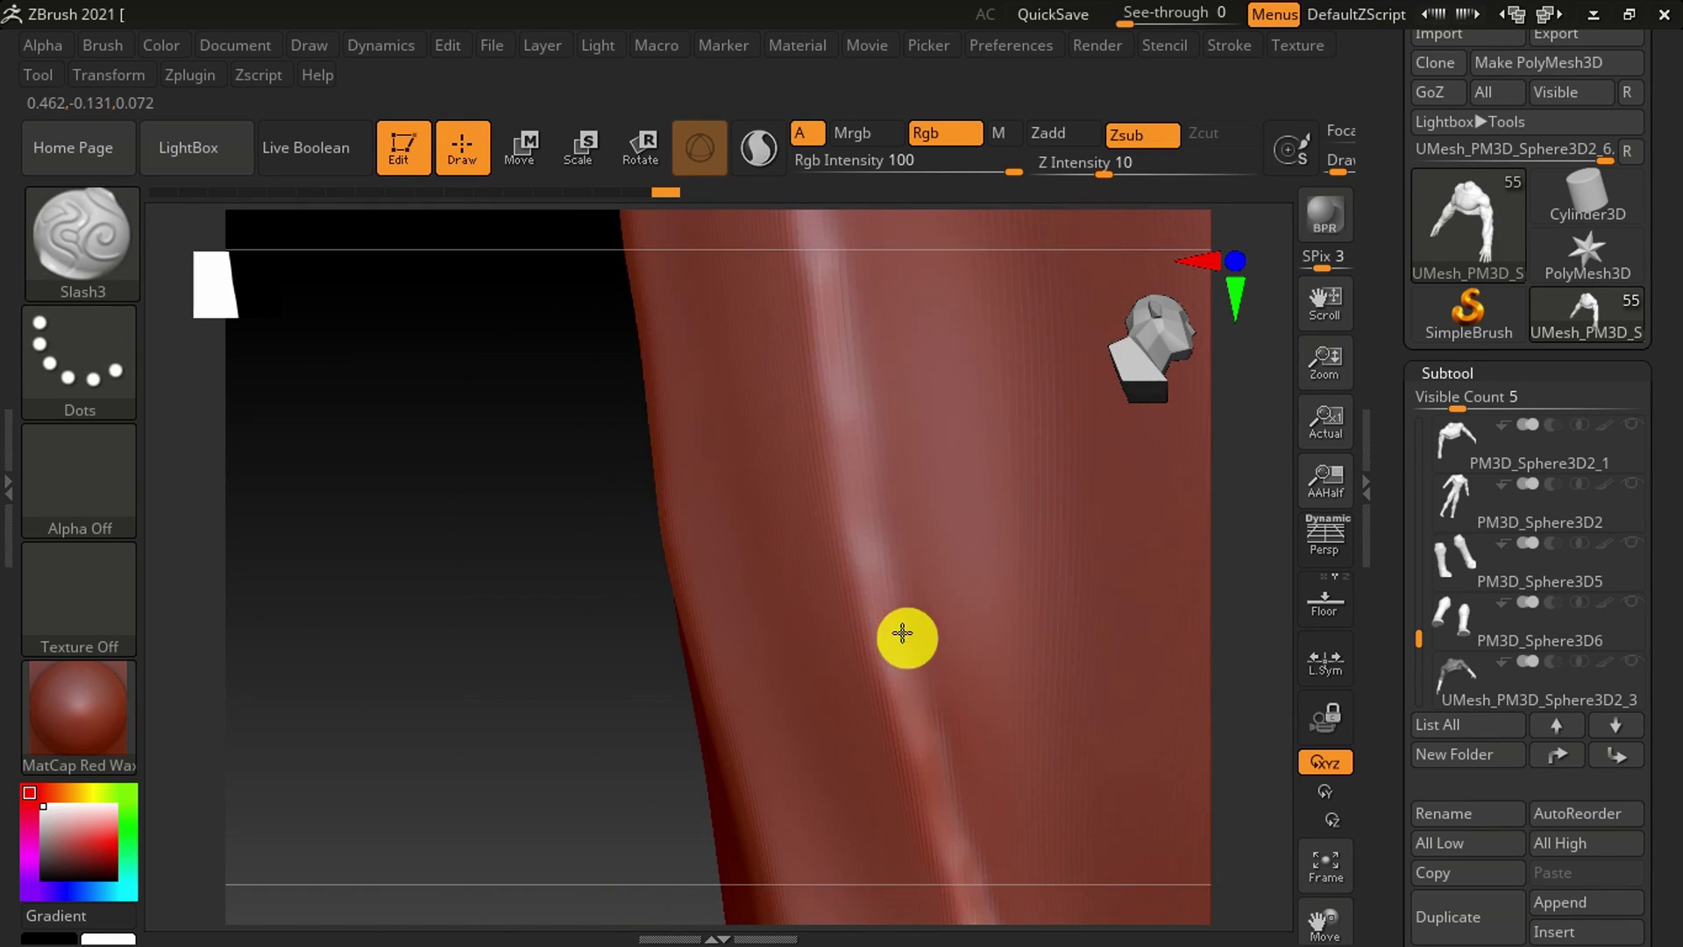
{"action": "key", "text": "ctrl+shift+z"}
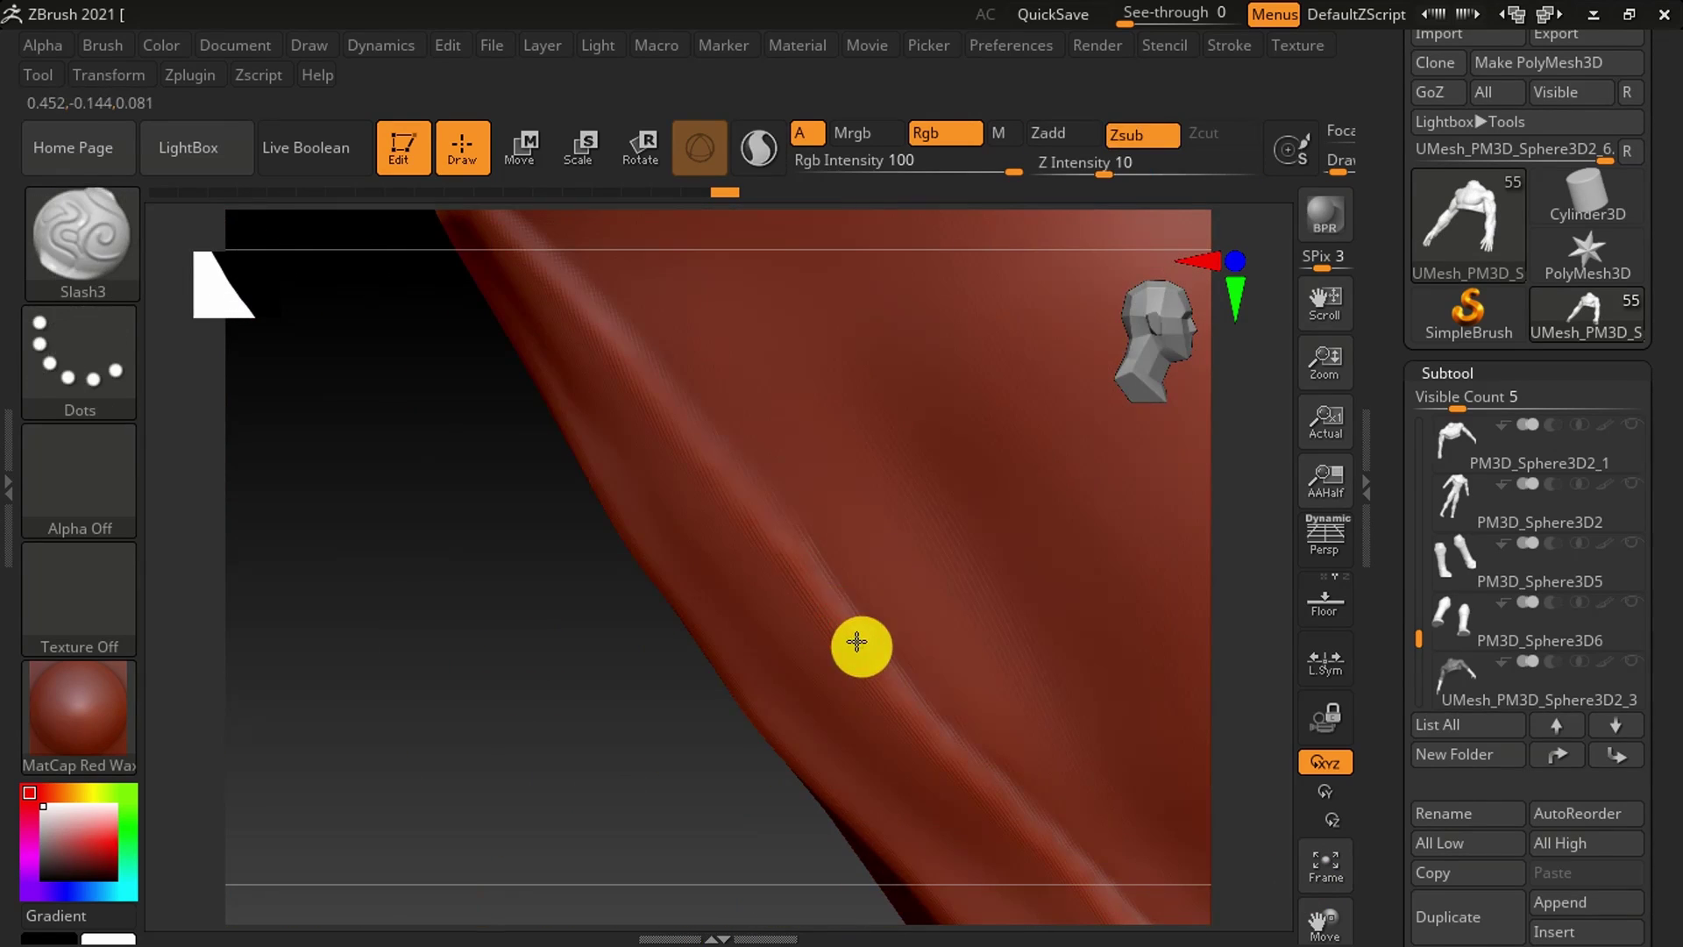
{"action": "key", "text": "ctrl+shift+z"}
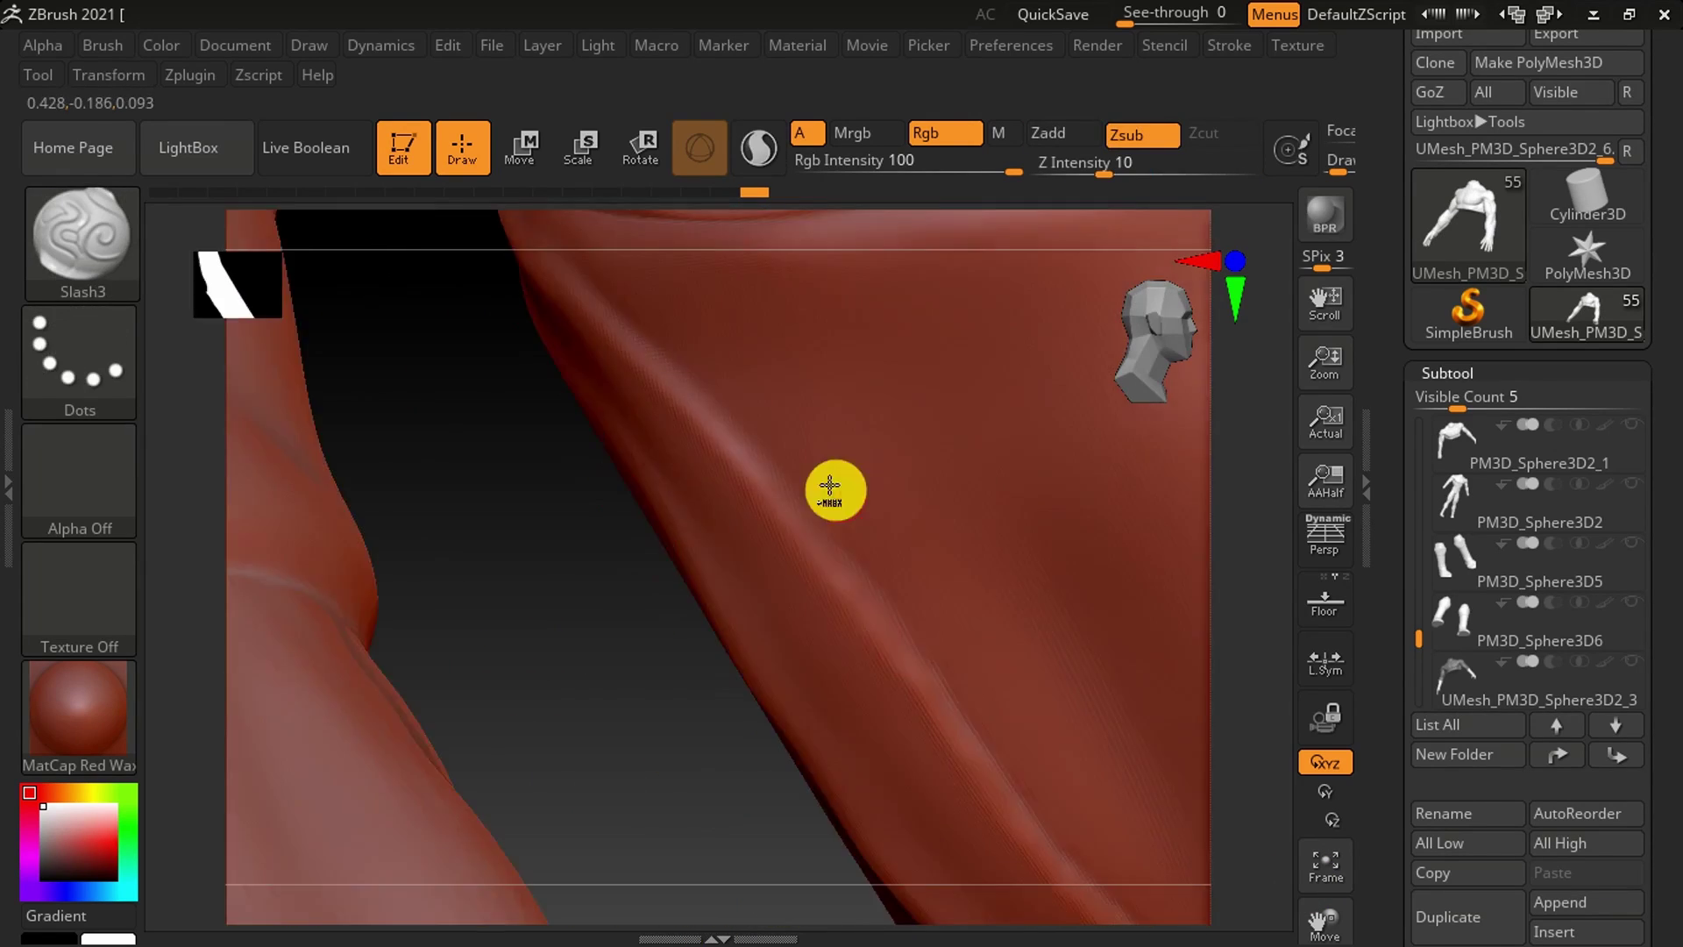
{"action": "key", "text": "ctrl+shift+z"}
{"action": "key", "text": "ctrl+shift+z"}
{"action": "key", "text": "ctrl+shift+z"}
{"action": "key", "text": "ctrl+shift+z"}
{"action": "key", "text": "ctrl+shift+z"}
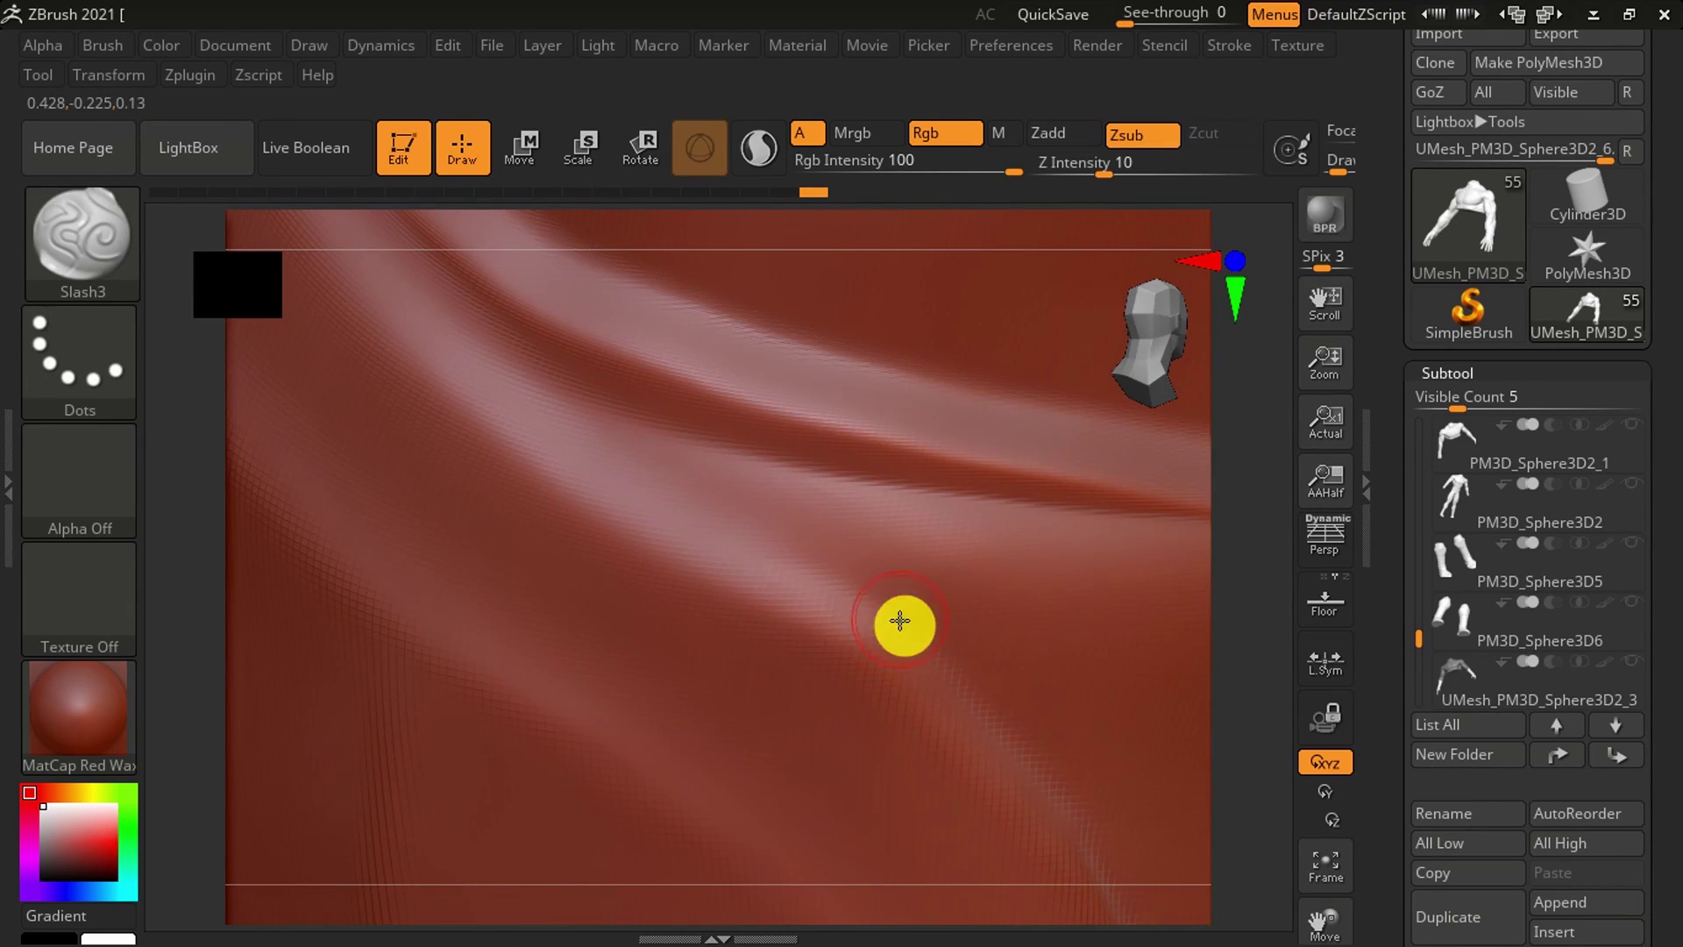
{"action": "key", "text": "ctrl+shift+z"}
{"action": "key", "text": "ctrl+shift+z"}
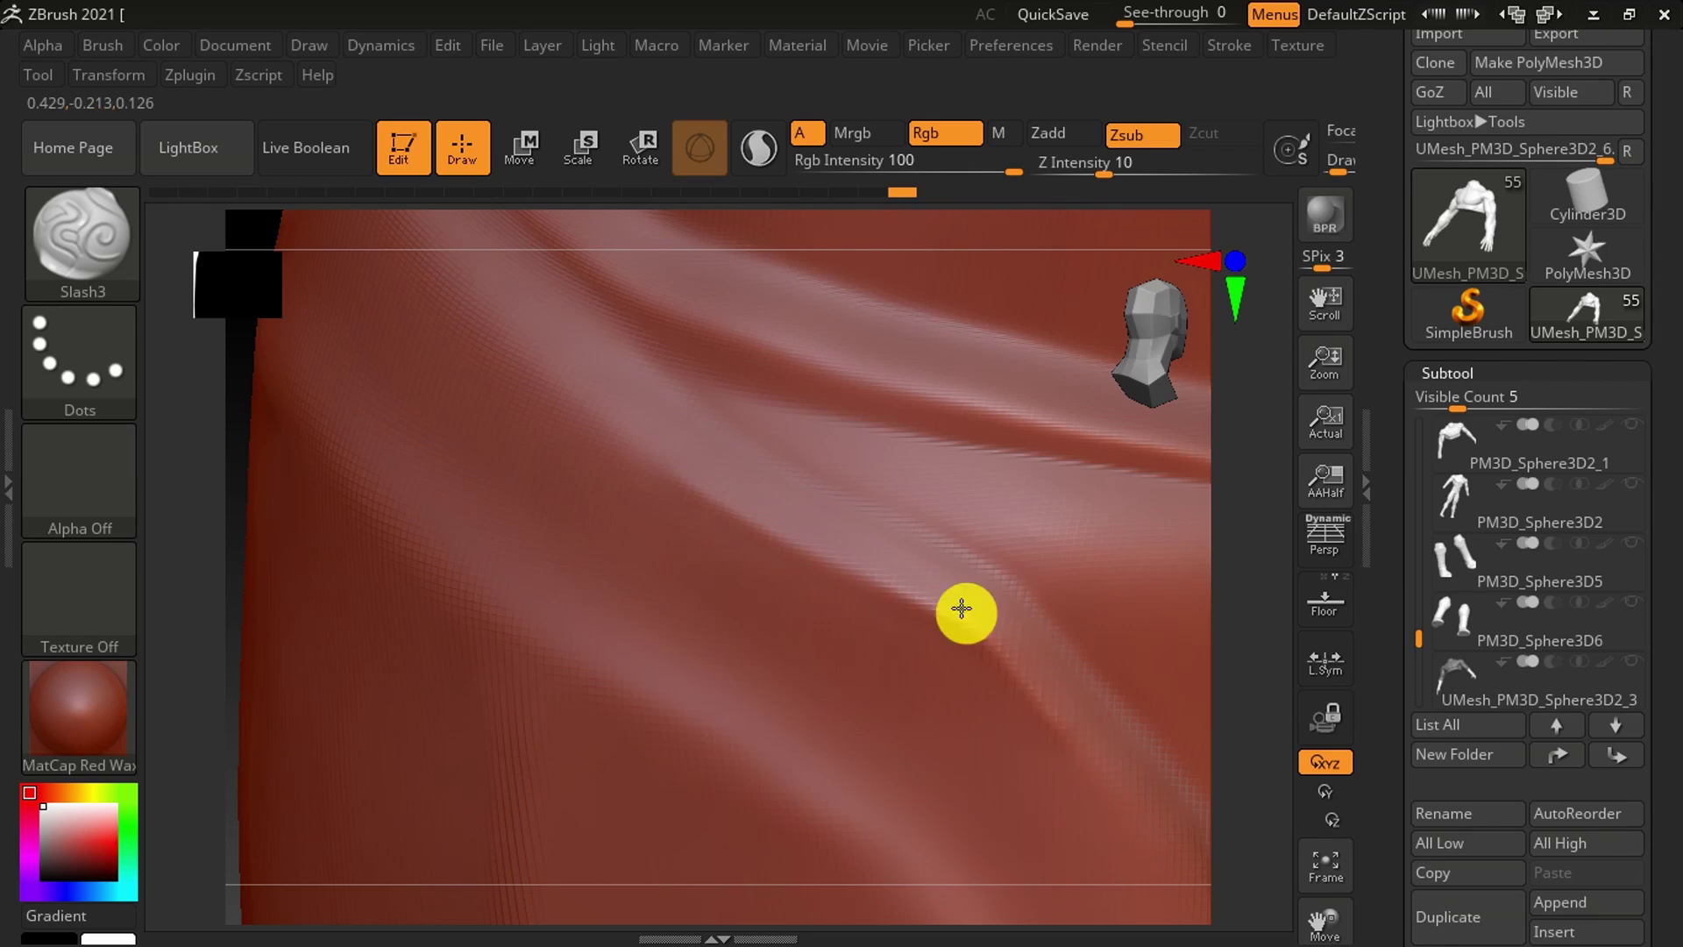
{"action": "key", "text": "ctrl+shift+z"}
{"action": "key", "text": "ctrl+shift+z"}
{"action": "key", "text": "ctrl+shift+z"}
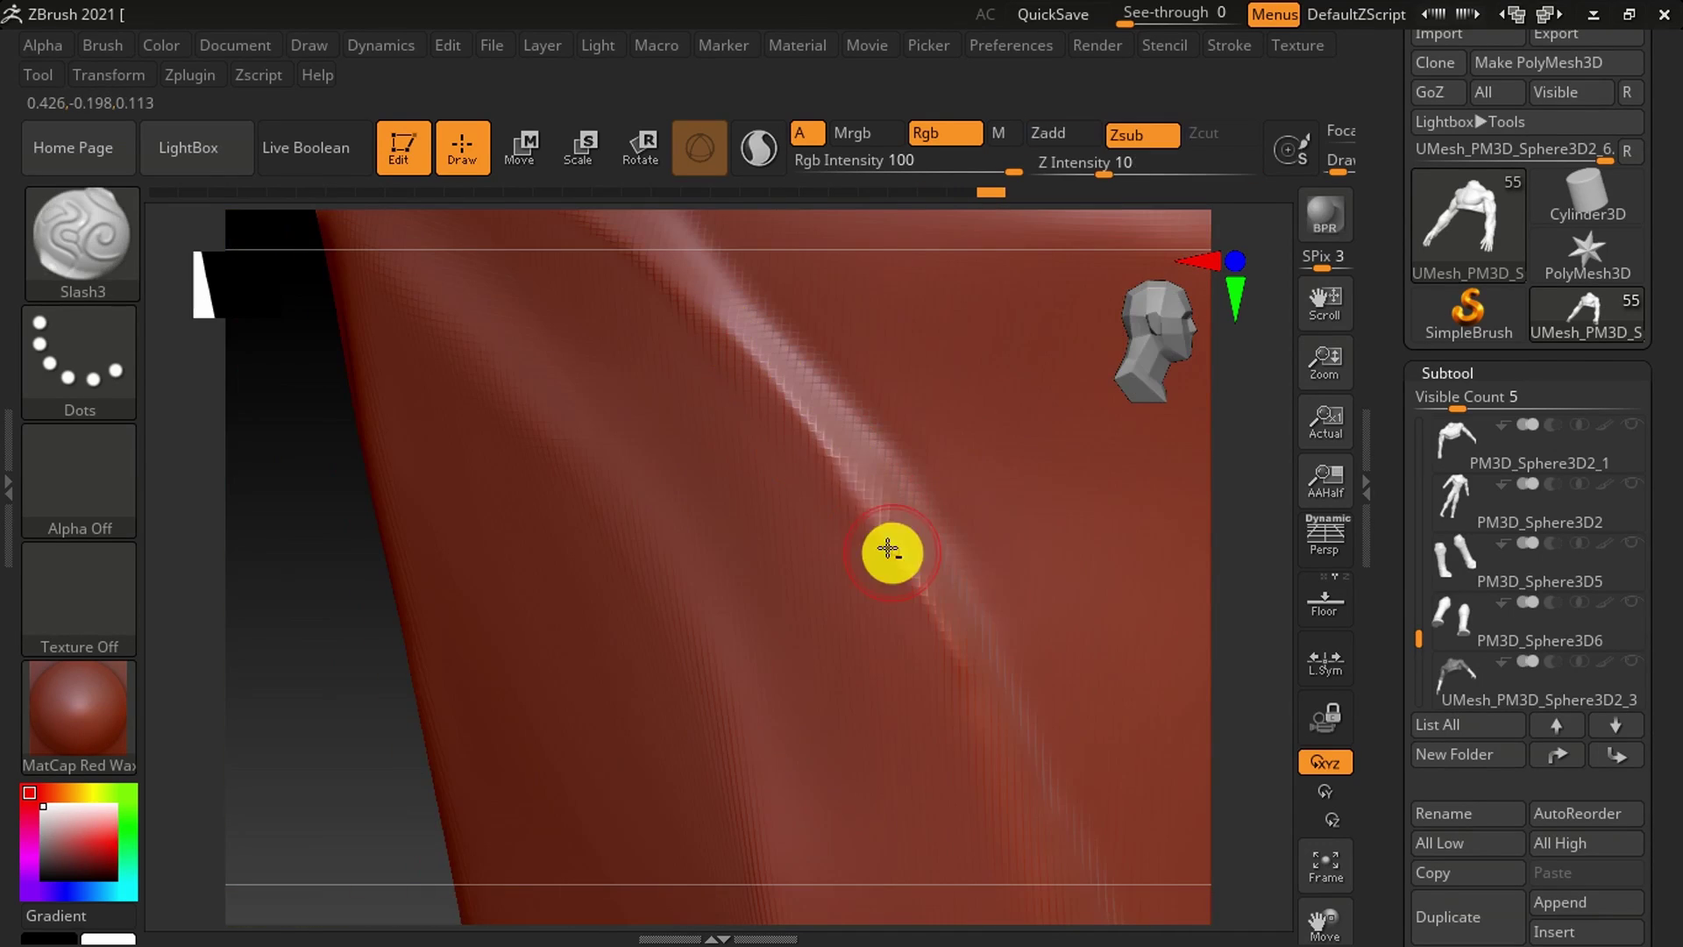
{"action": "key", "text": "ctrl+shift+z"}
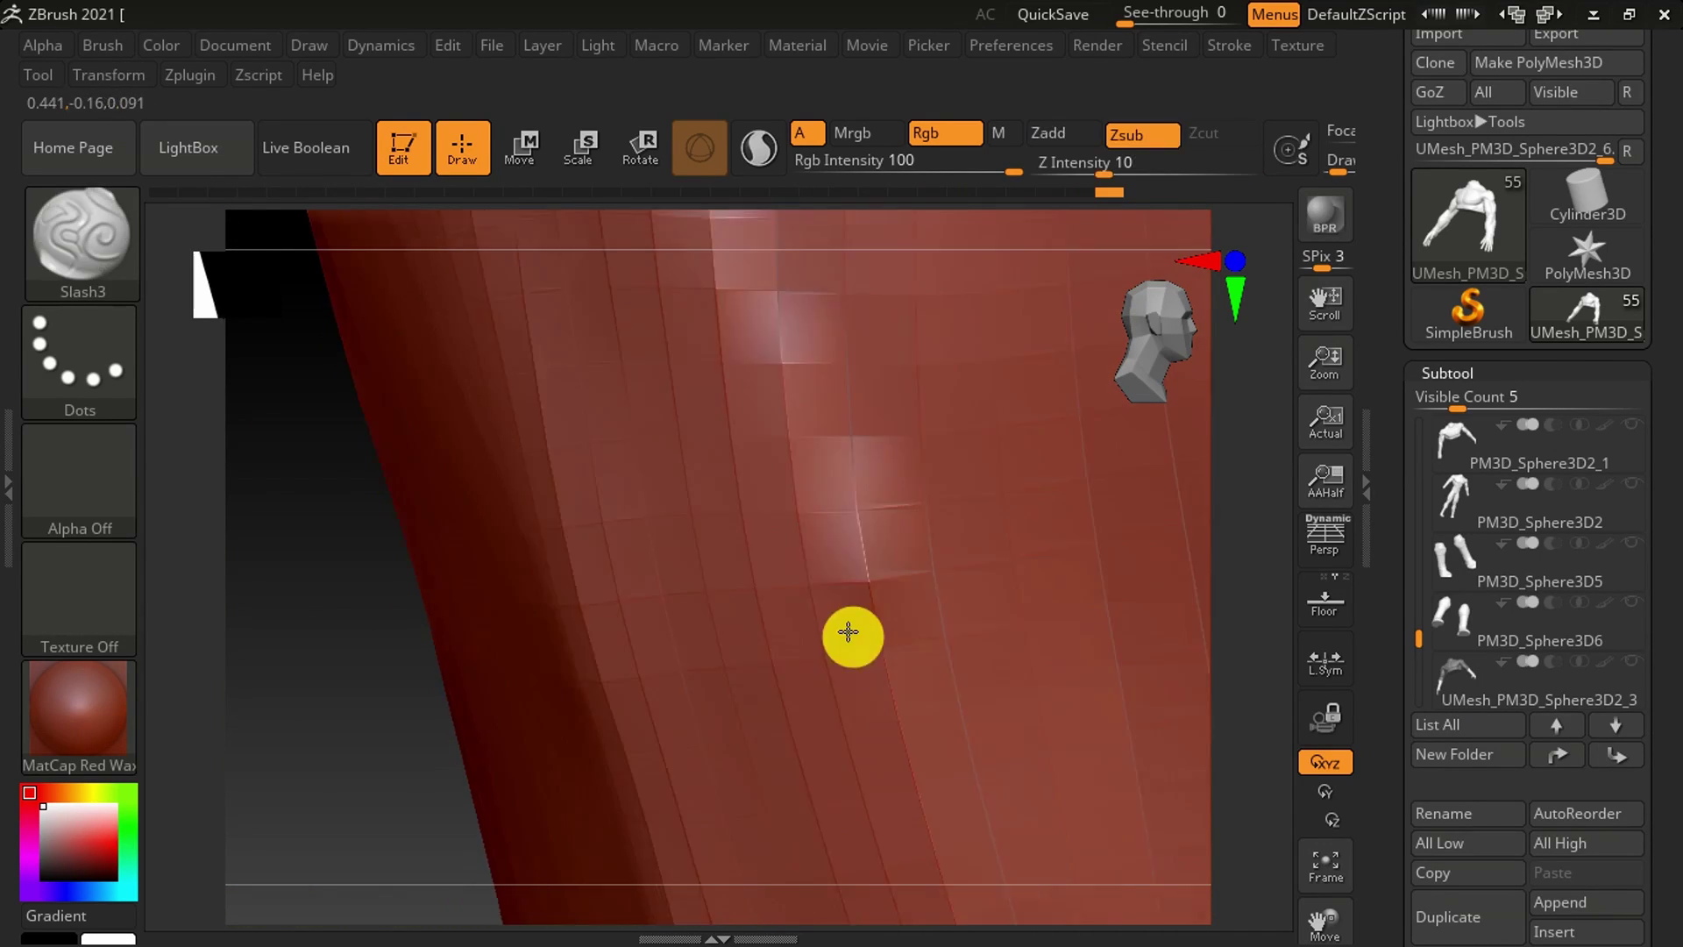
- Carve a diagonal crease into the back muscle, then undo and restore the stroke
{"action": "left_click_drag", "start_coordinate": [848, 632], "coordinate": [875, 711]}
{"action": "key", "text": "ctrl+z"}
{"action": "key", "text": "ctrl+z"}
{"action": "key", "text": "ctrl+z"}
{"action": "key", "text": "ctrl+z"}
{"action": "key", "text": "ctrl+z"}
{"action": "key", "text": "ctrl+z"}
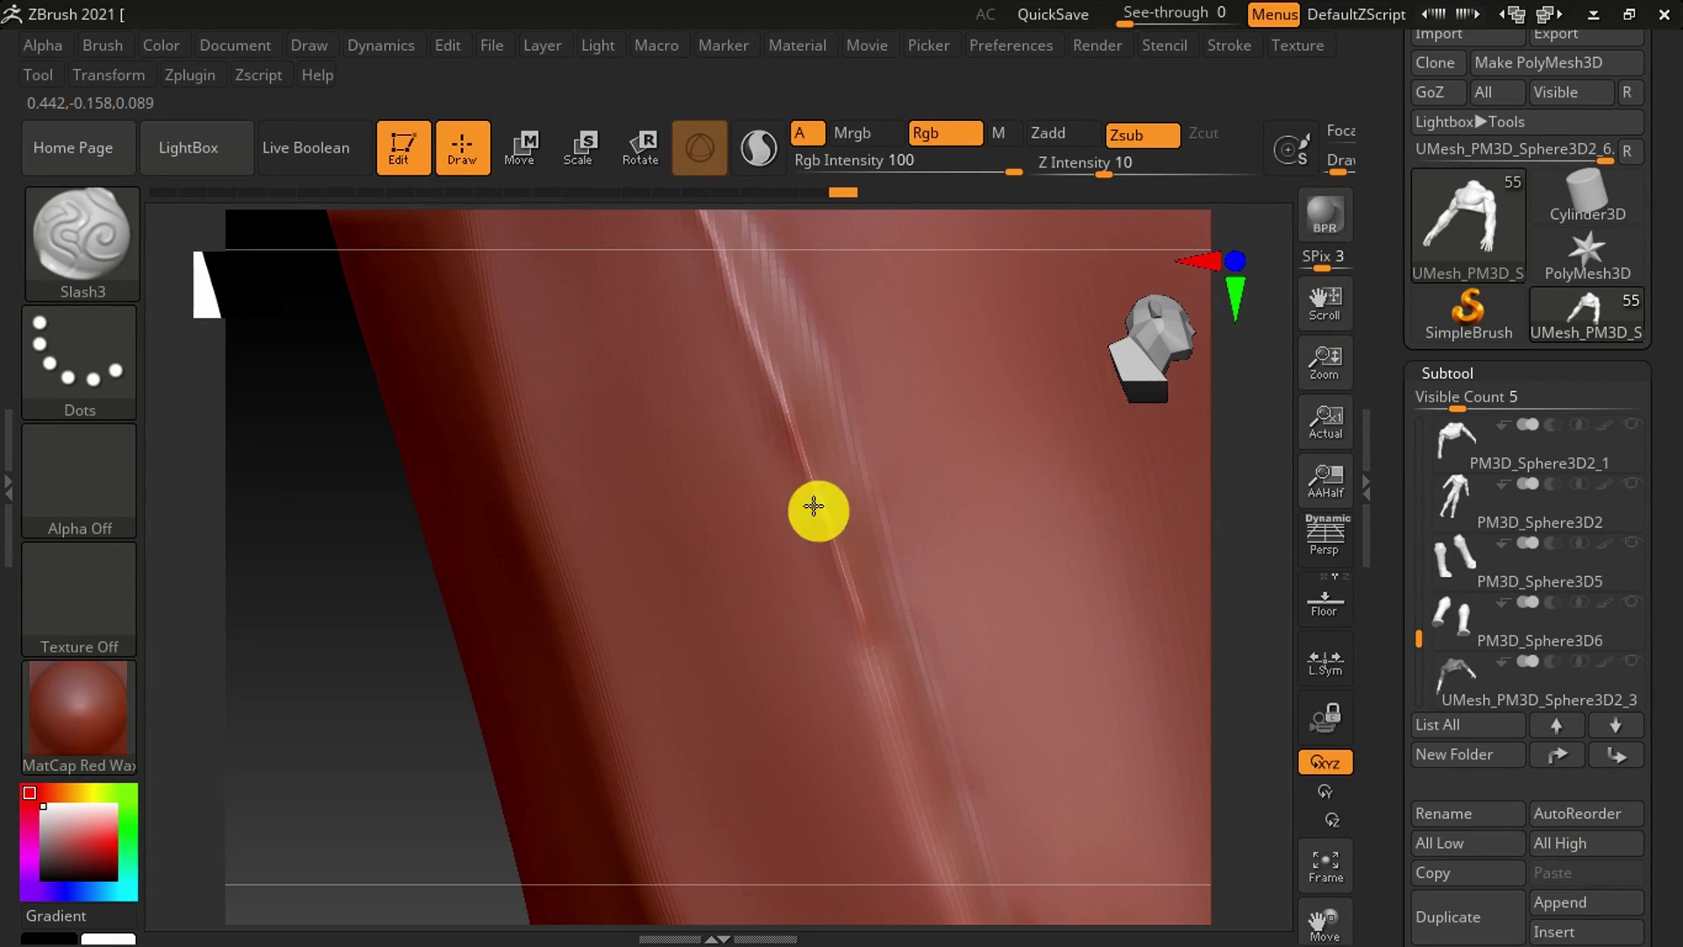
{"action": "right_click_drag", "start_coordinate": [880, 704], "coordinate": [827, 628], "text": "alt"}
{"action": "key", "text": "ctrl+shift+z"}
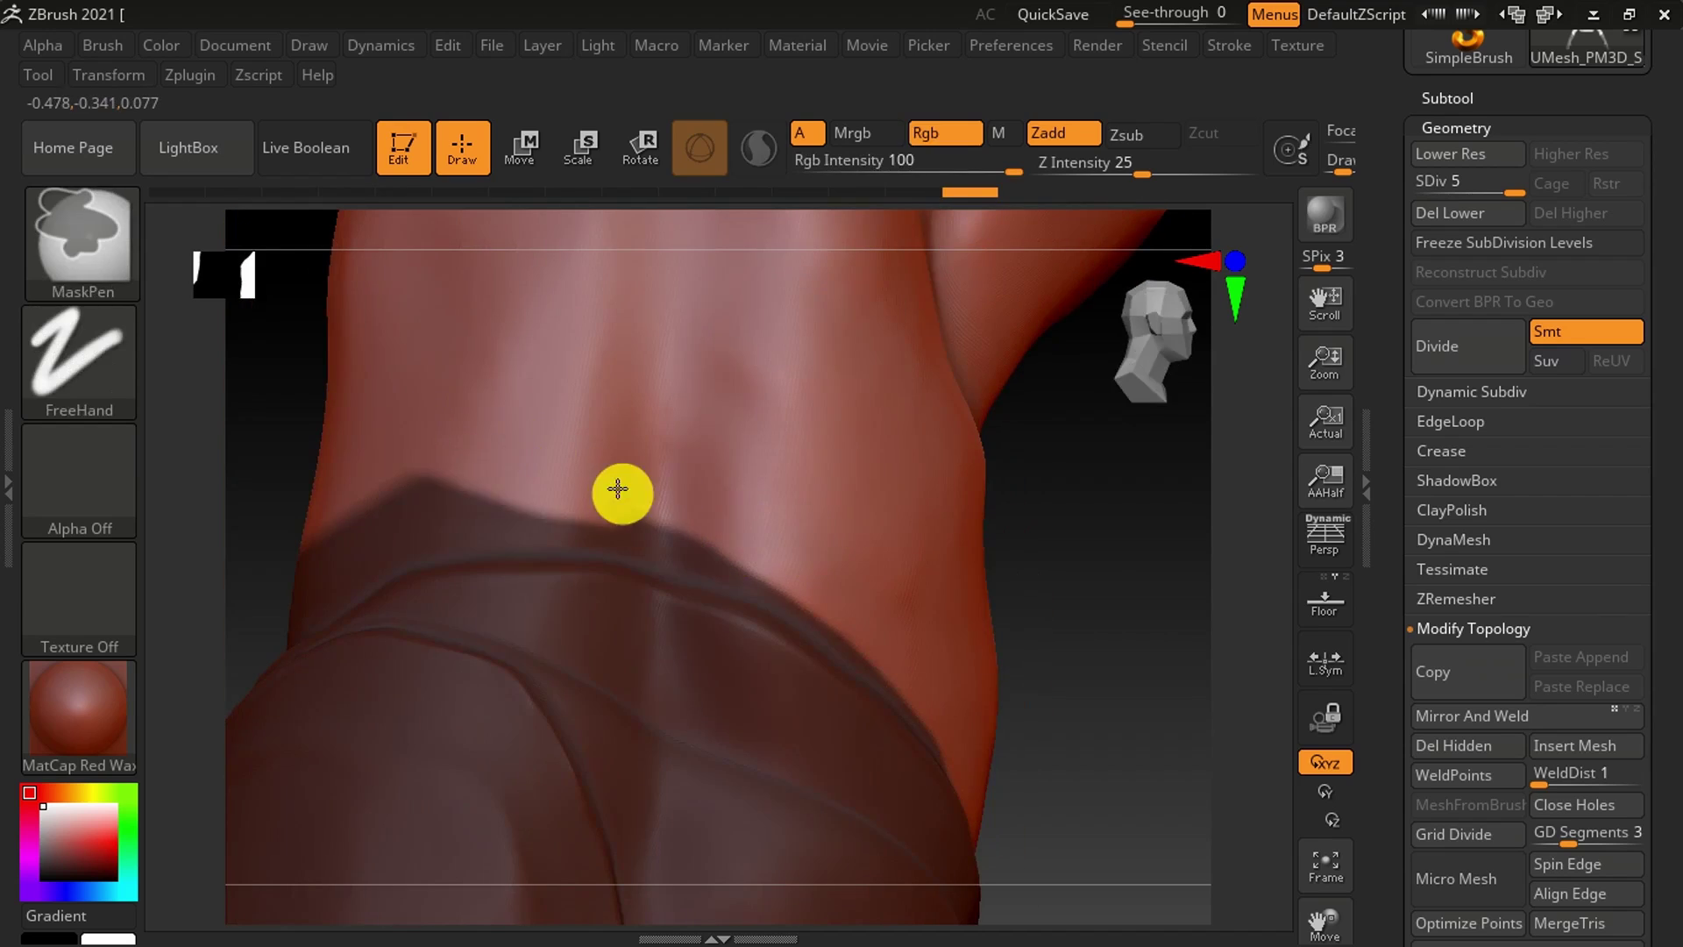
- Undo the recent gauntlet strokes, stepping through the history states
{"action": "key", "text": "ctrl+shift+z"}
{"action": "key", "text": "ctrl+z"}
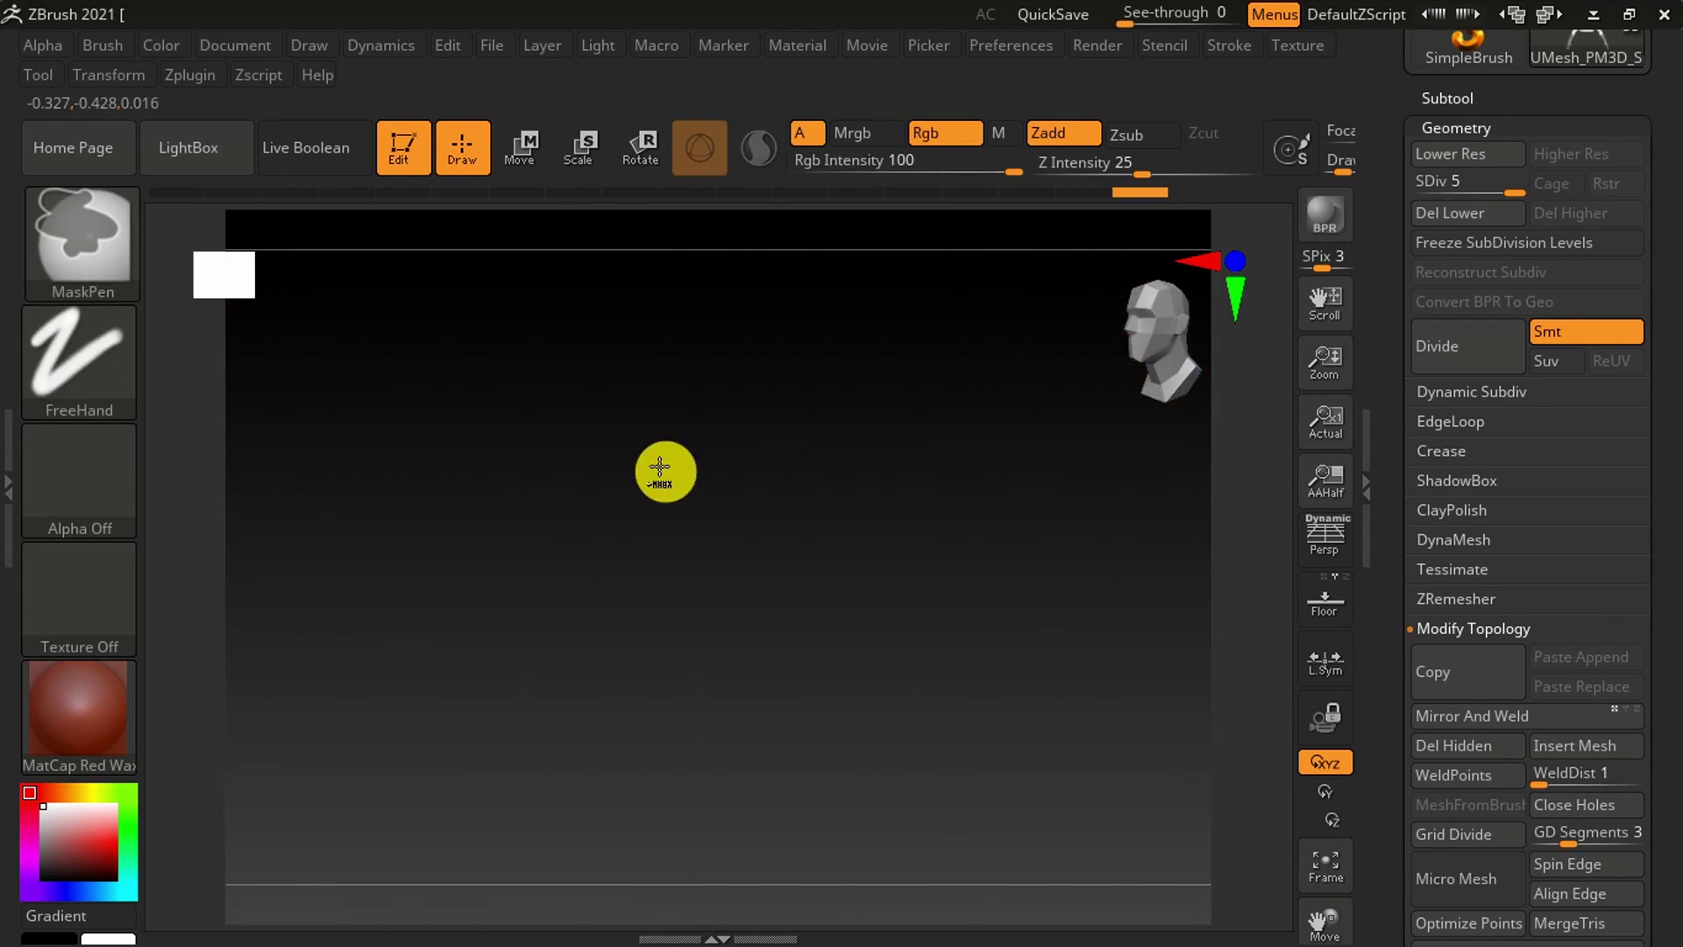
{"action": "key", "text": "ctrl+z"}
{"action": "key", "text": "ctrl+z"}
{"action": "key", "text": "ctrl+z"}
{"action": "key", "text": "ctrl+shift+z"}
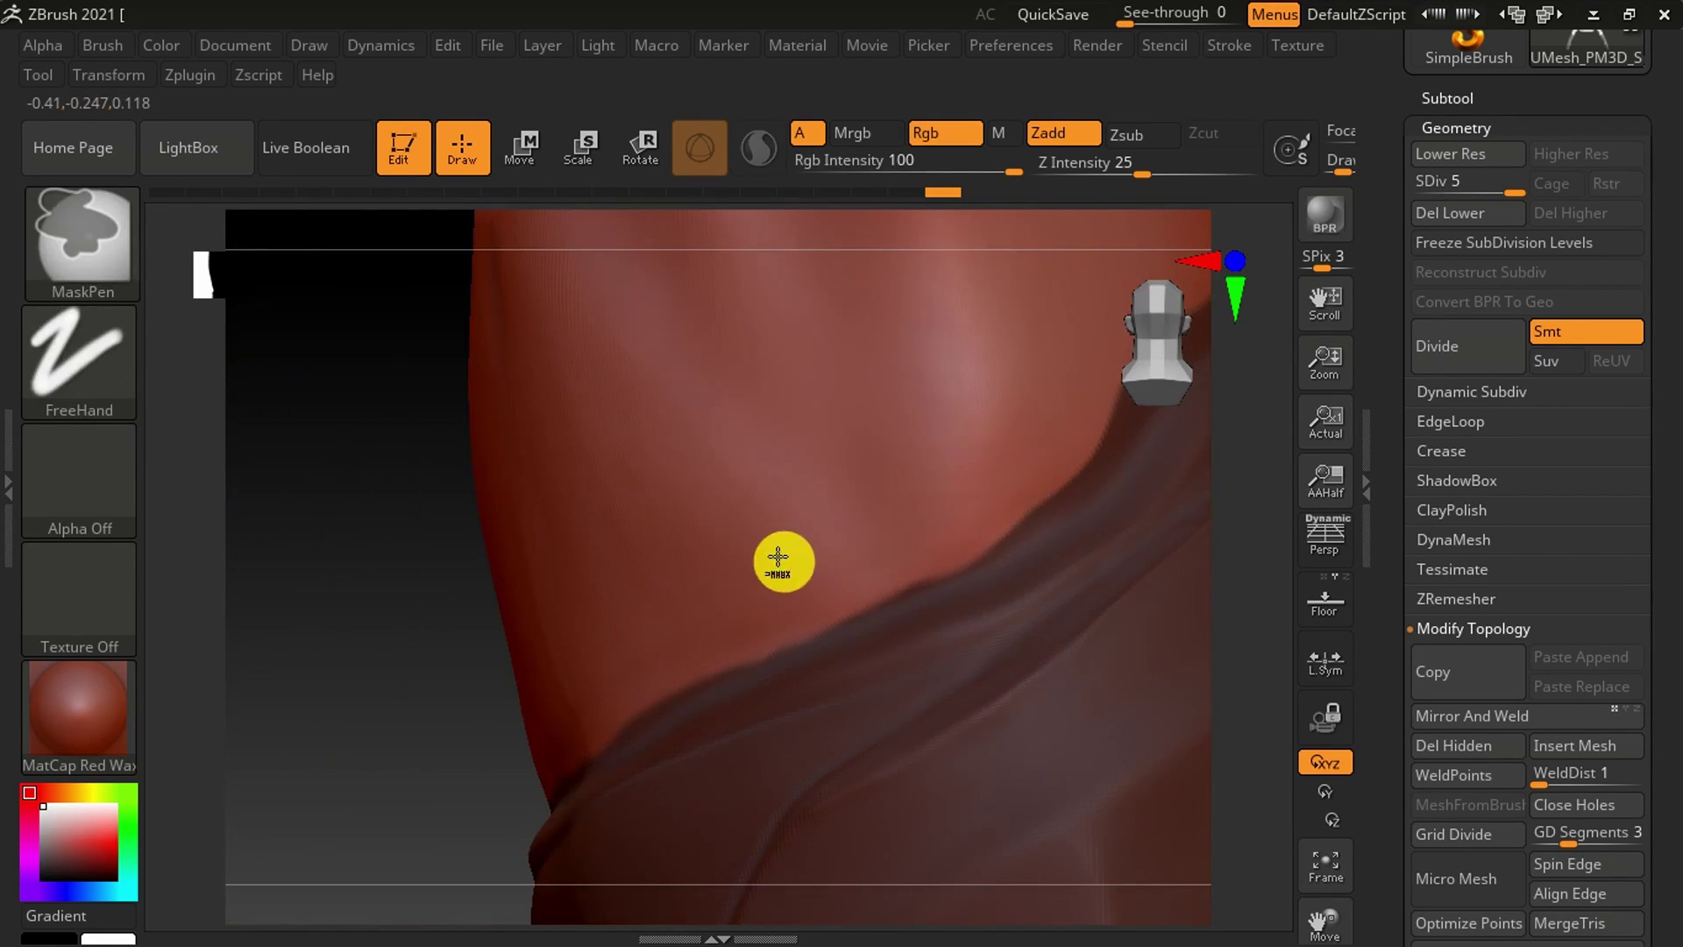
{"action": "key", "text": "ctrl+shift+z"}
{"action": "key", "text": "ctrl+shift+z"}
{"action": "key", "text": "ctrl+shift+z"}
{"action": "key", "text": "ctrl+z"}
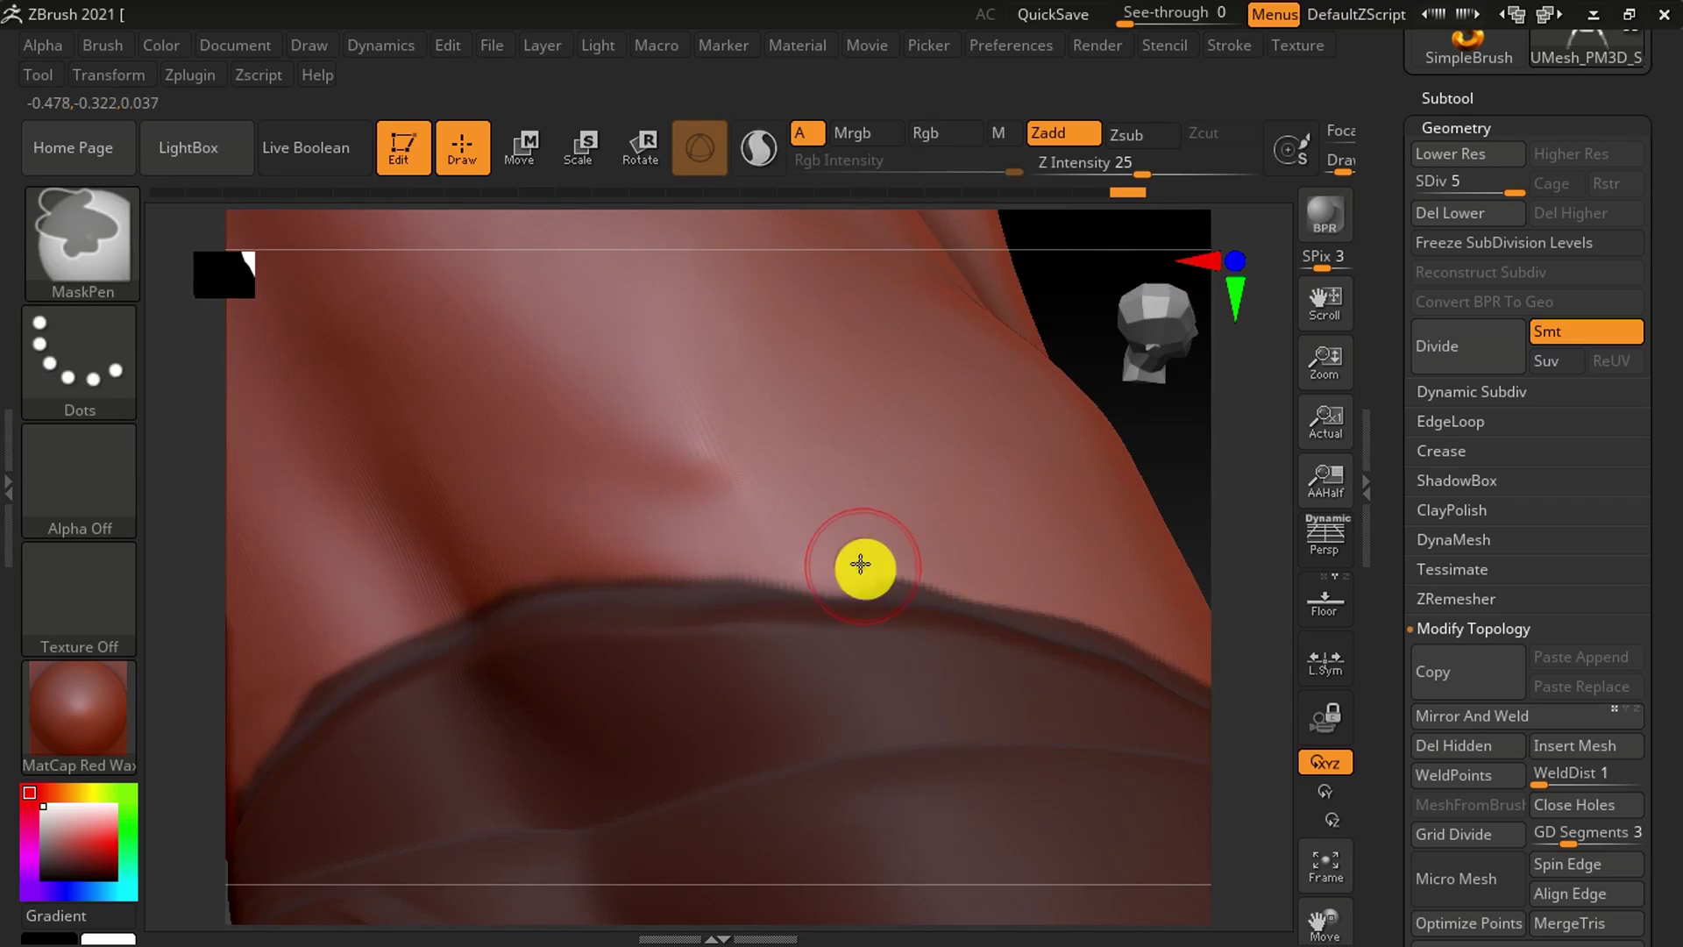
{"action": "key", "text": "ctrl+z"}
{"action": "key", "text": "ctrl+z"}
{"action": "key", "text": "ctrl+z"}
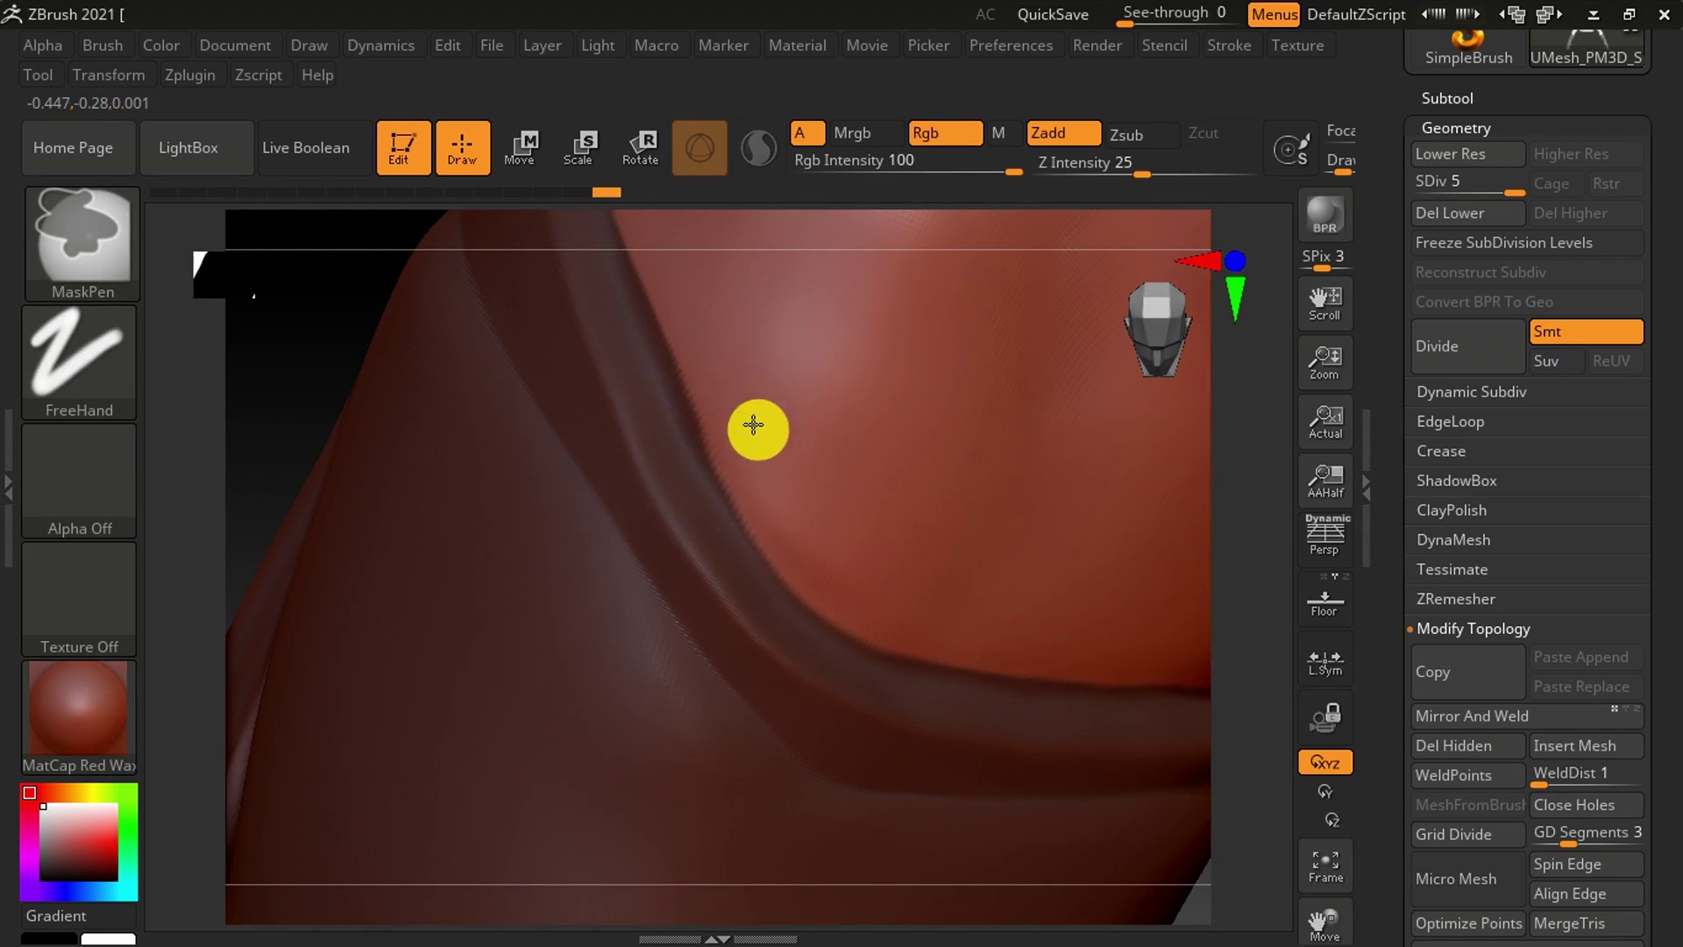
{"action": "key", "text": "ctrl+z"}
- Apply the MatCap White01 material to the model
{"action": "left_click", "coordinate": [78, 710]}
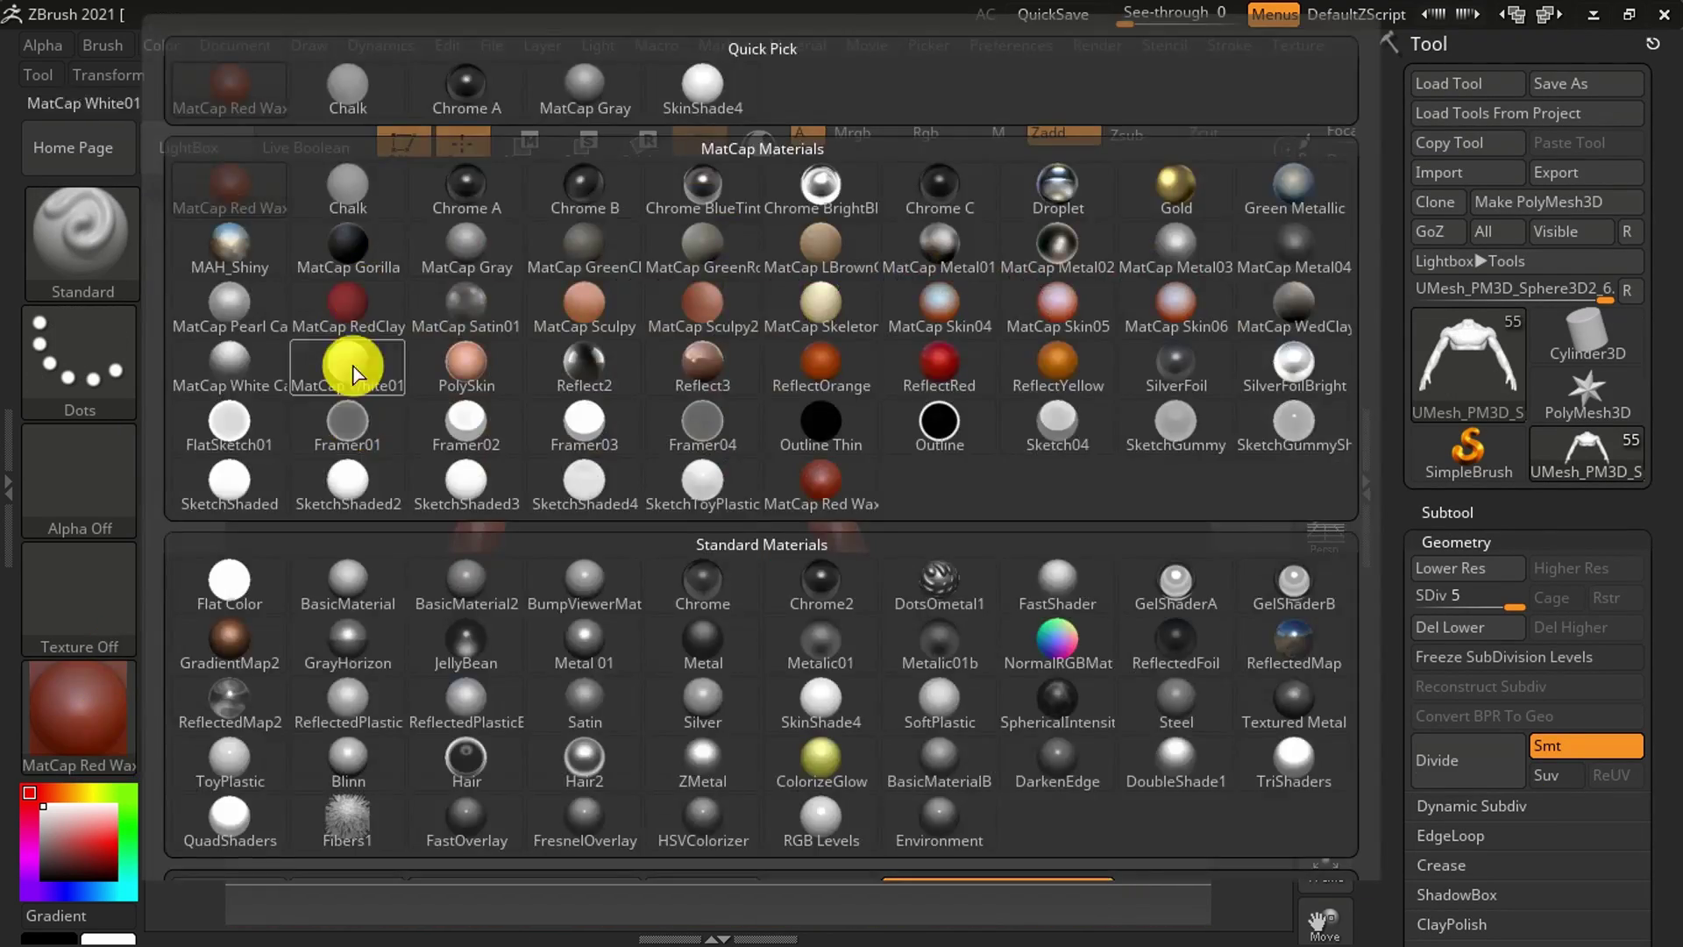
{"action": "left_click", "coordinate": [354, 375]}
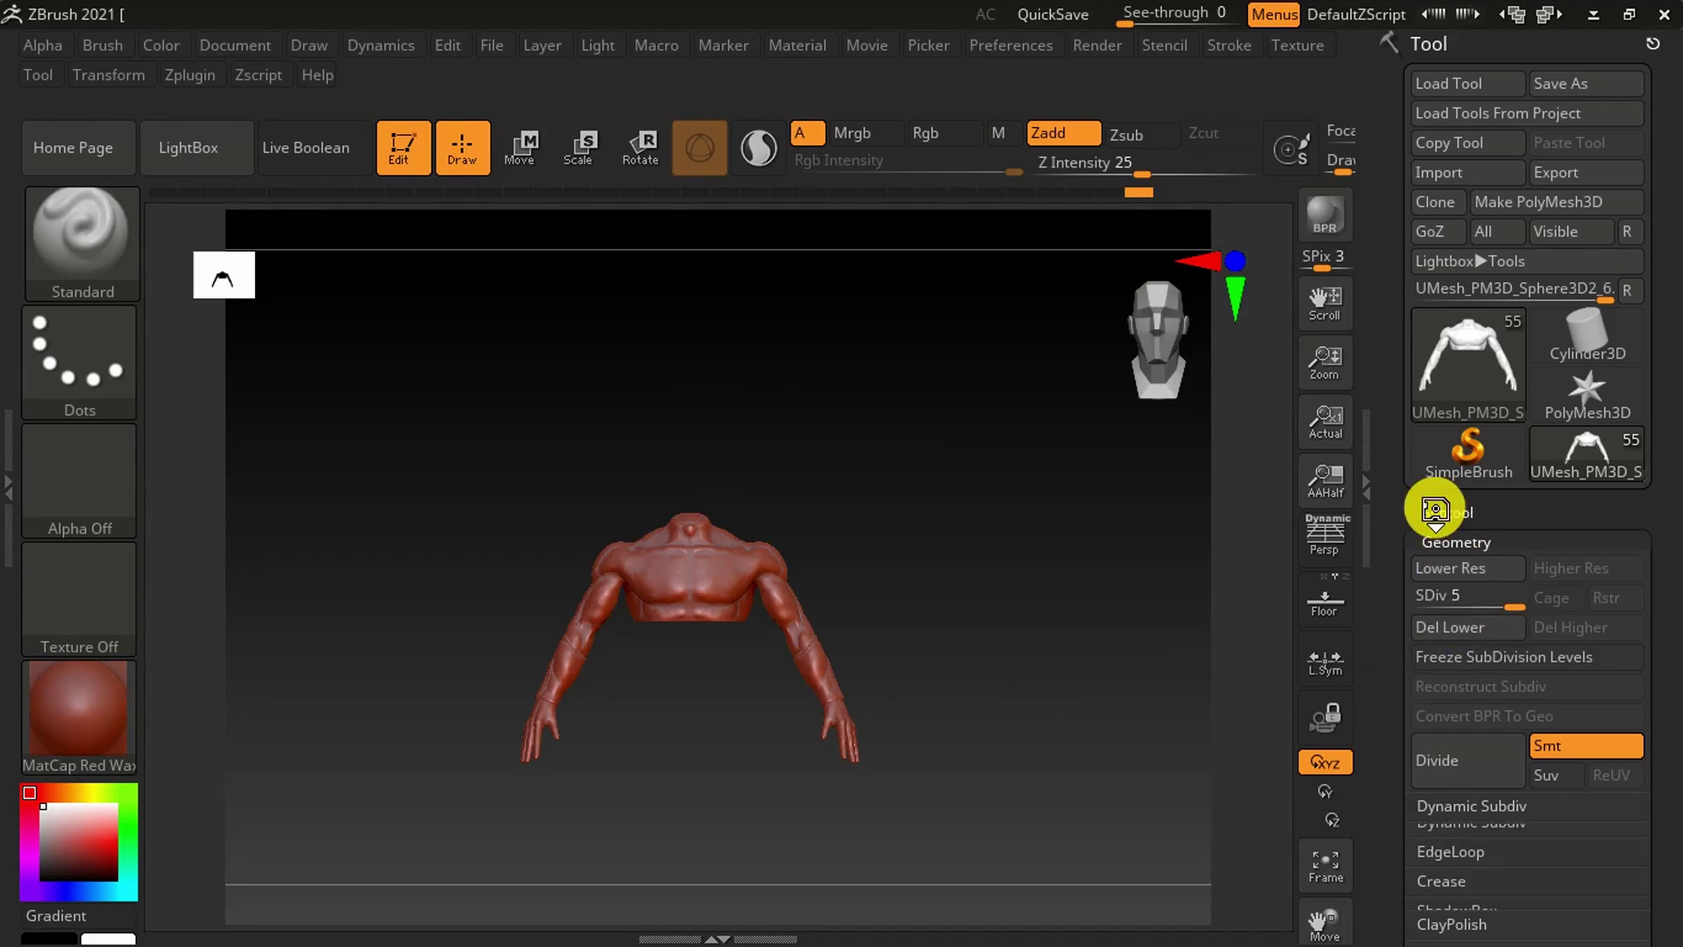
{"action": "scroll", "coordinate": [1445, 420], "scroll_direction": "down", "scroll_amount": 5}
{"action": "scroll", "coordinate": [1459, 263], "scroll_direction": "up", "scroll_amount": 2}
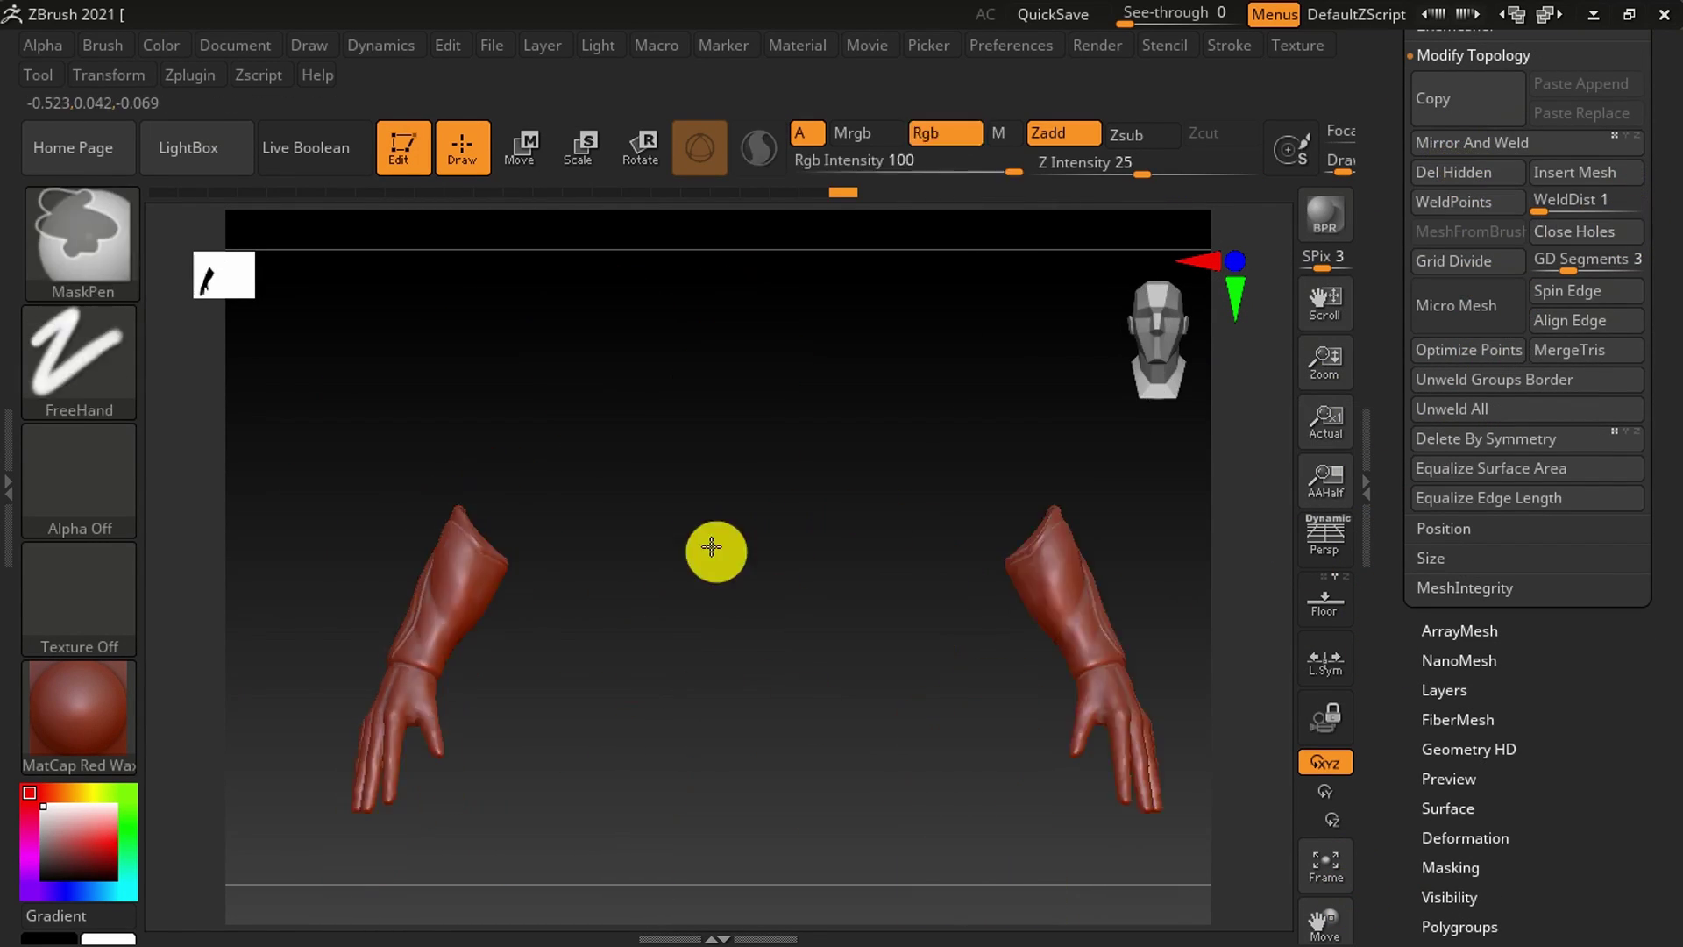
- Mask fin and groove shapes along the gauntlet with MaskCurve, then inspect the masked area
{"action": "left_click", "coordinate": [1324, 868]}
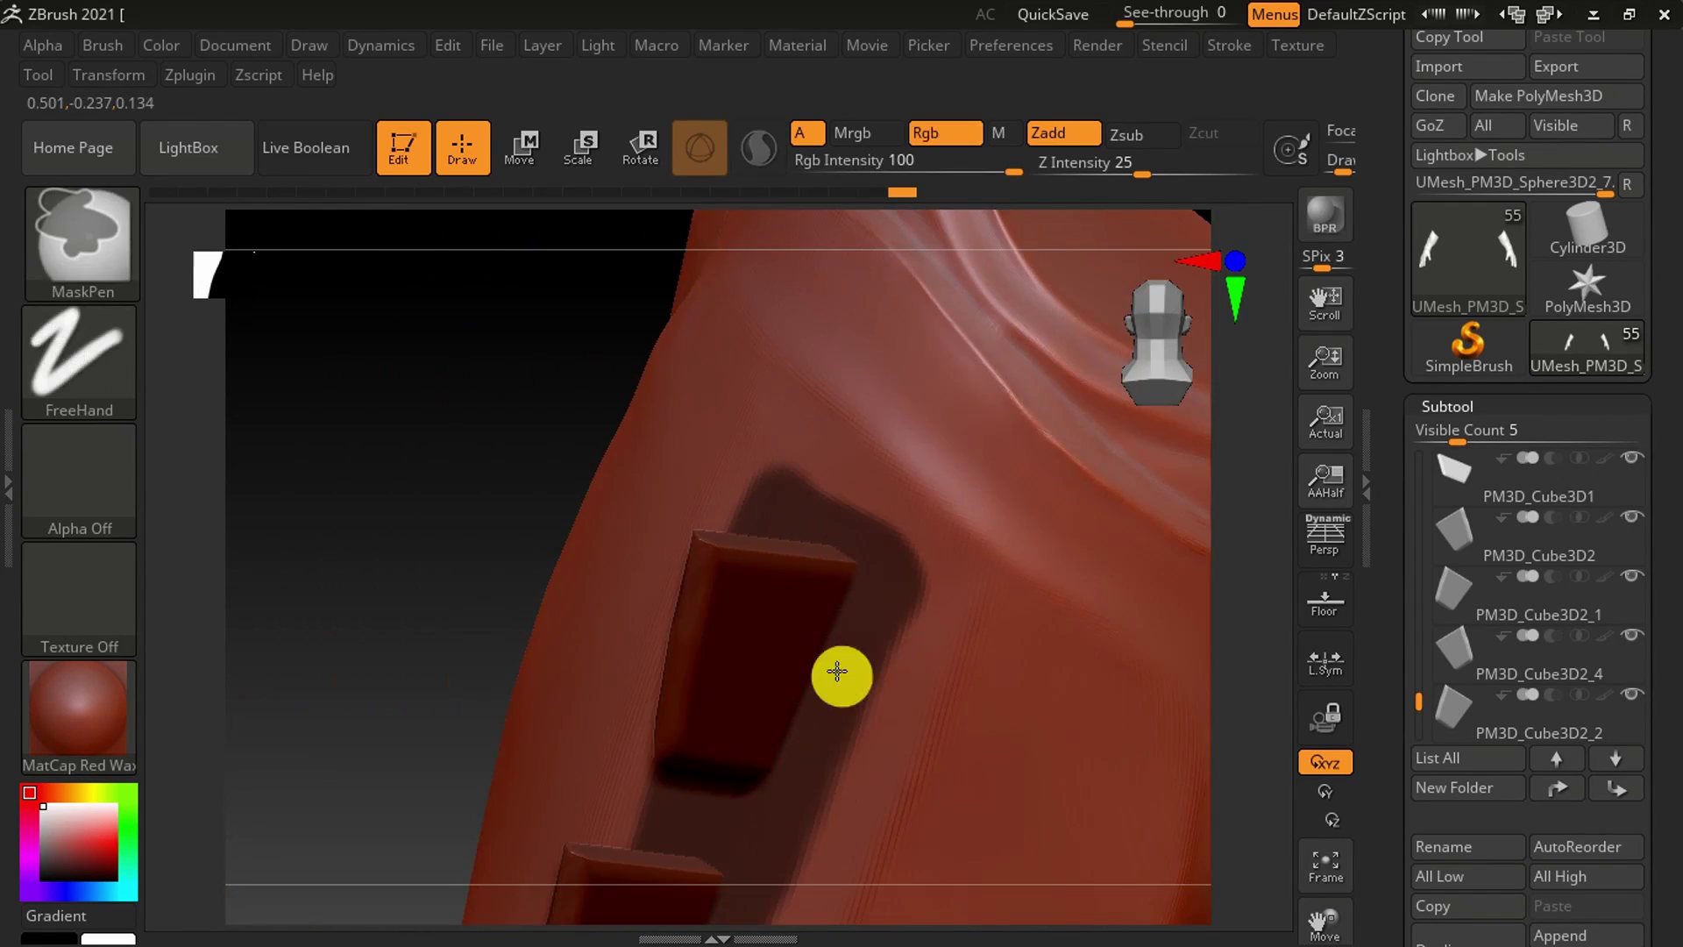
{"action": "key", "text": "b"}
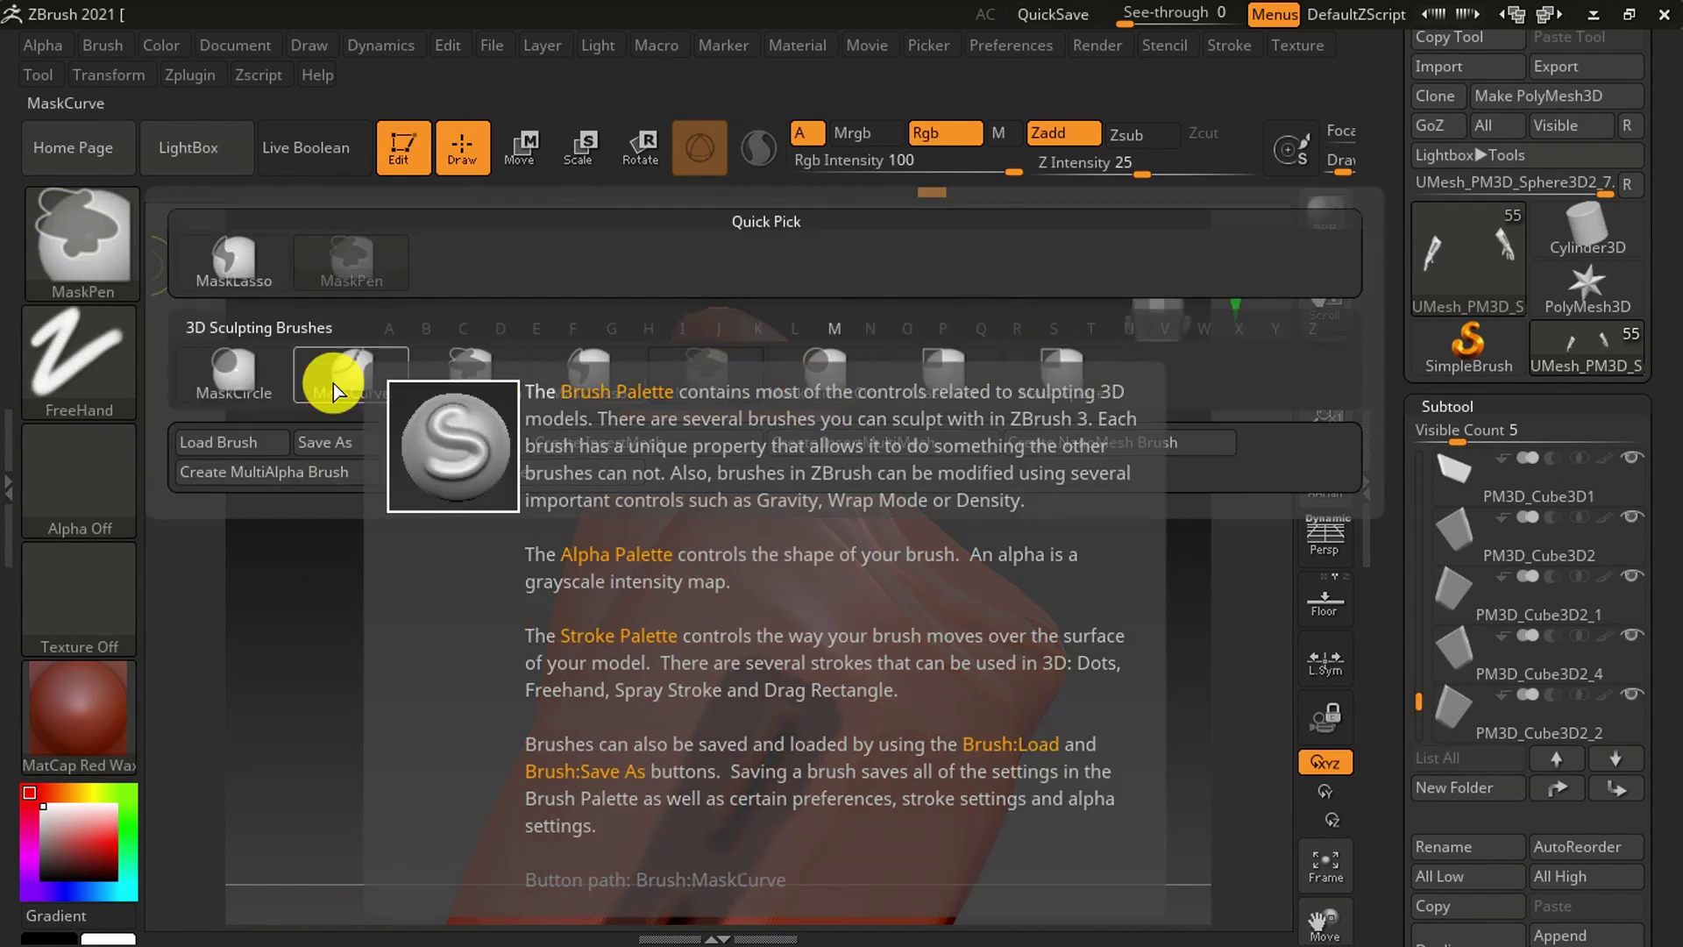
{"action": "left_click", "coordinate": [333, 390]}
{"action": "left_click_drag", "start_coordinate": [721, 560], "coordinate": [871, 667]}
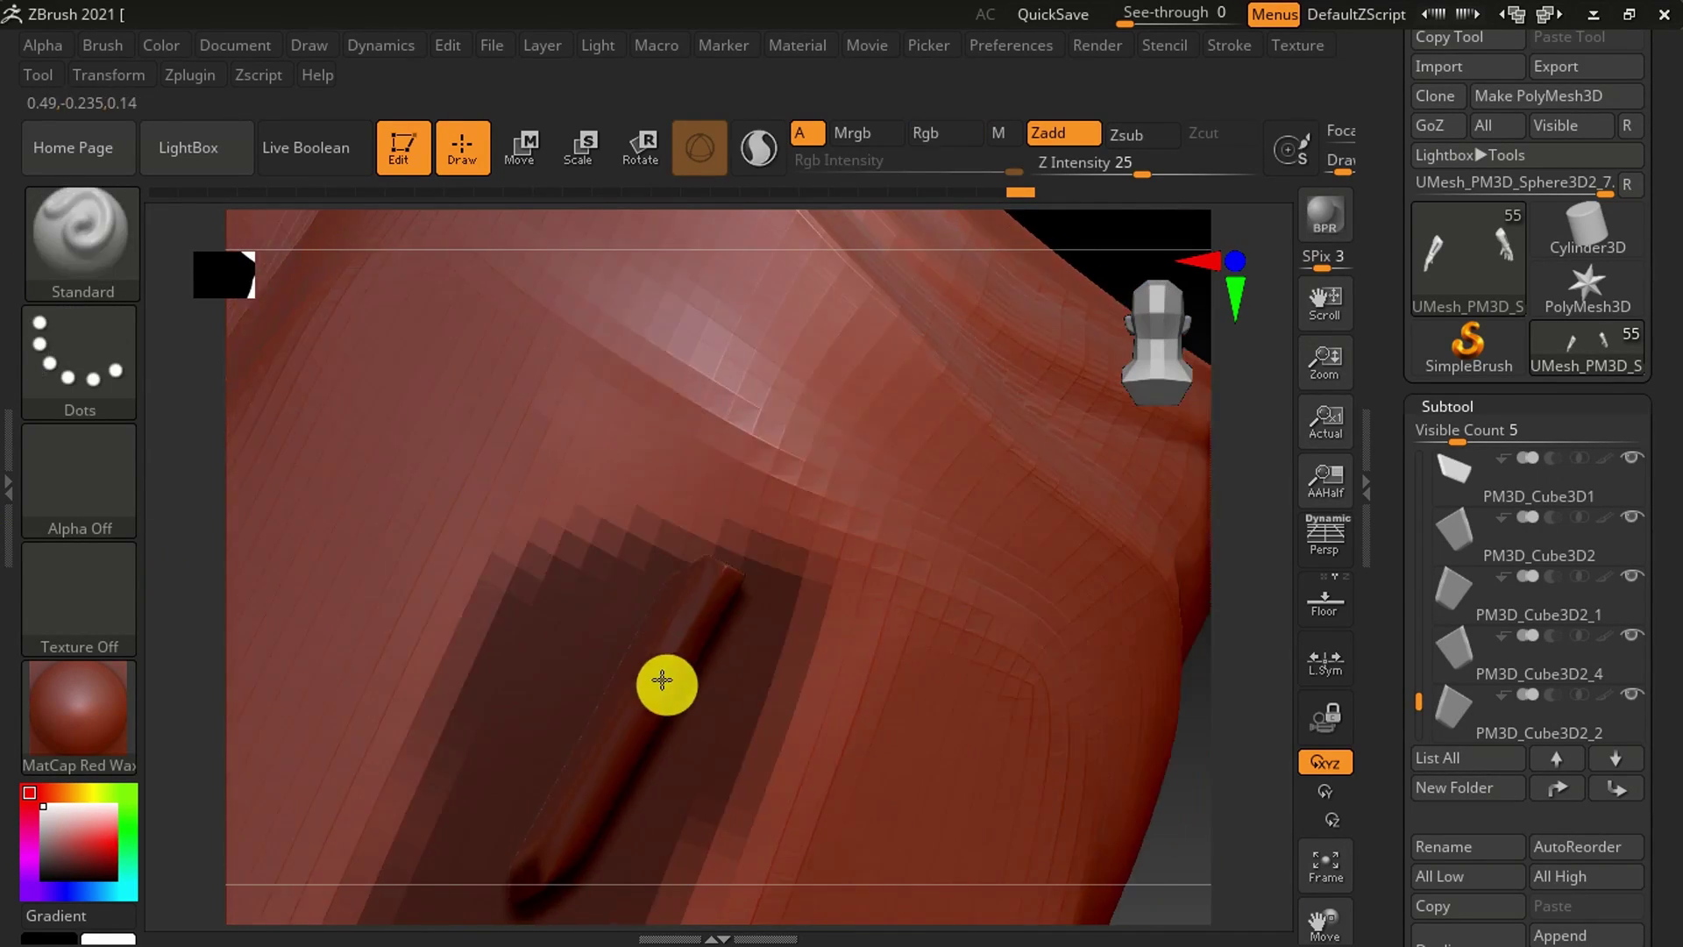
{"action": "right_click", "coordinate": [756, 497]}
{"action": "left_click_drag", "start_coordinate": [757, 497], "coordinate": [808, 527], "text": "ctrl"}
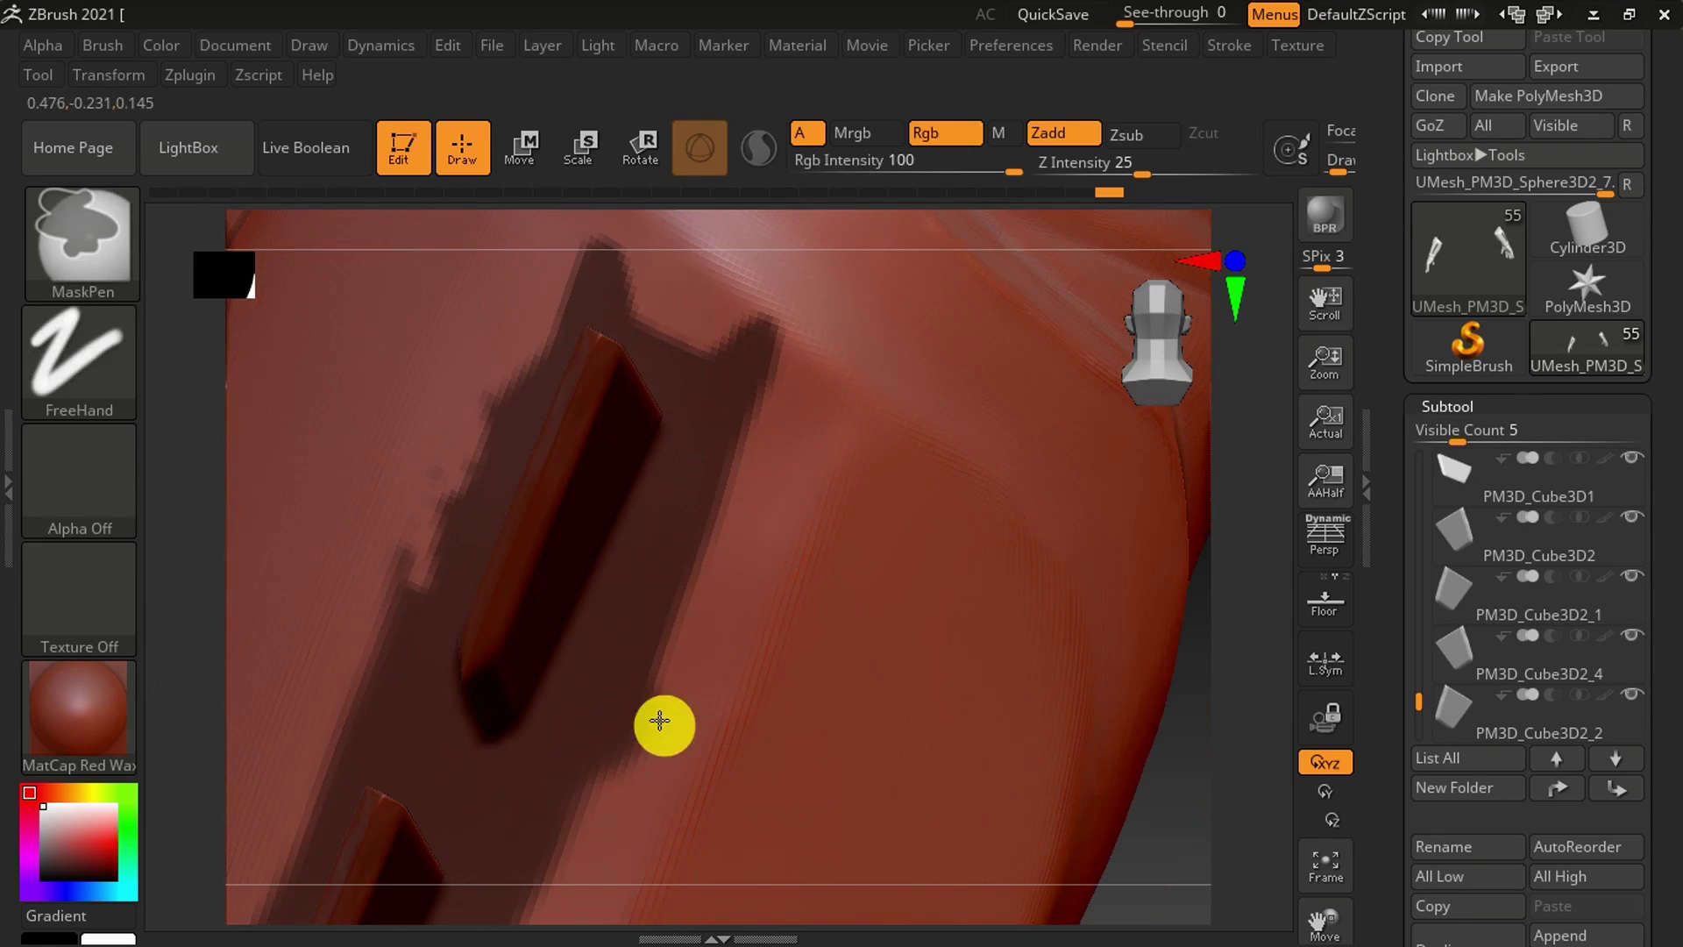
{"action": "right_click_drag", "start_coordinate": [646, 470], "coordinate": [470, 781]}
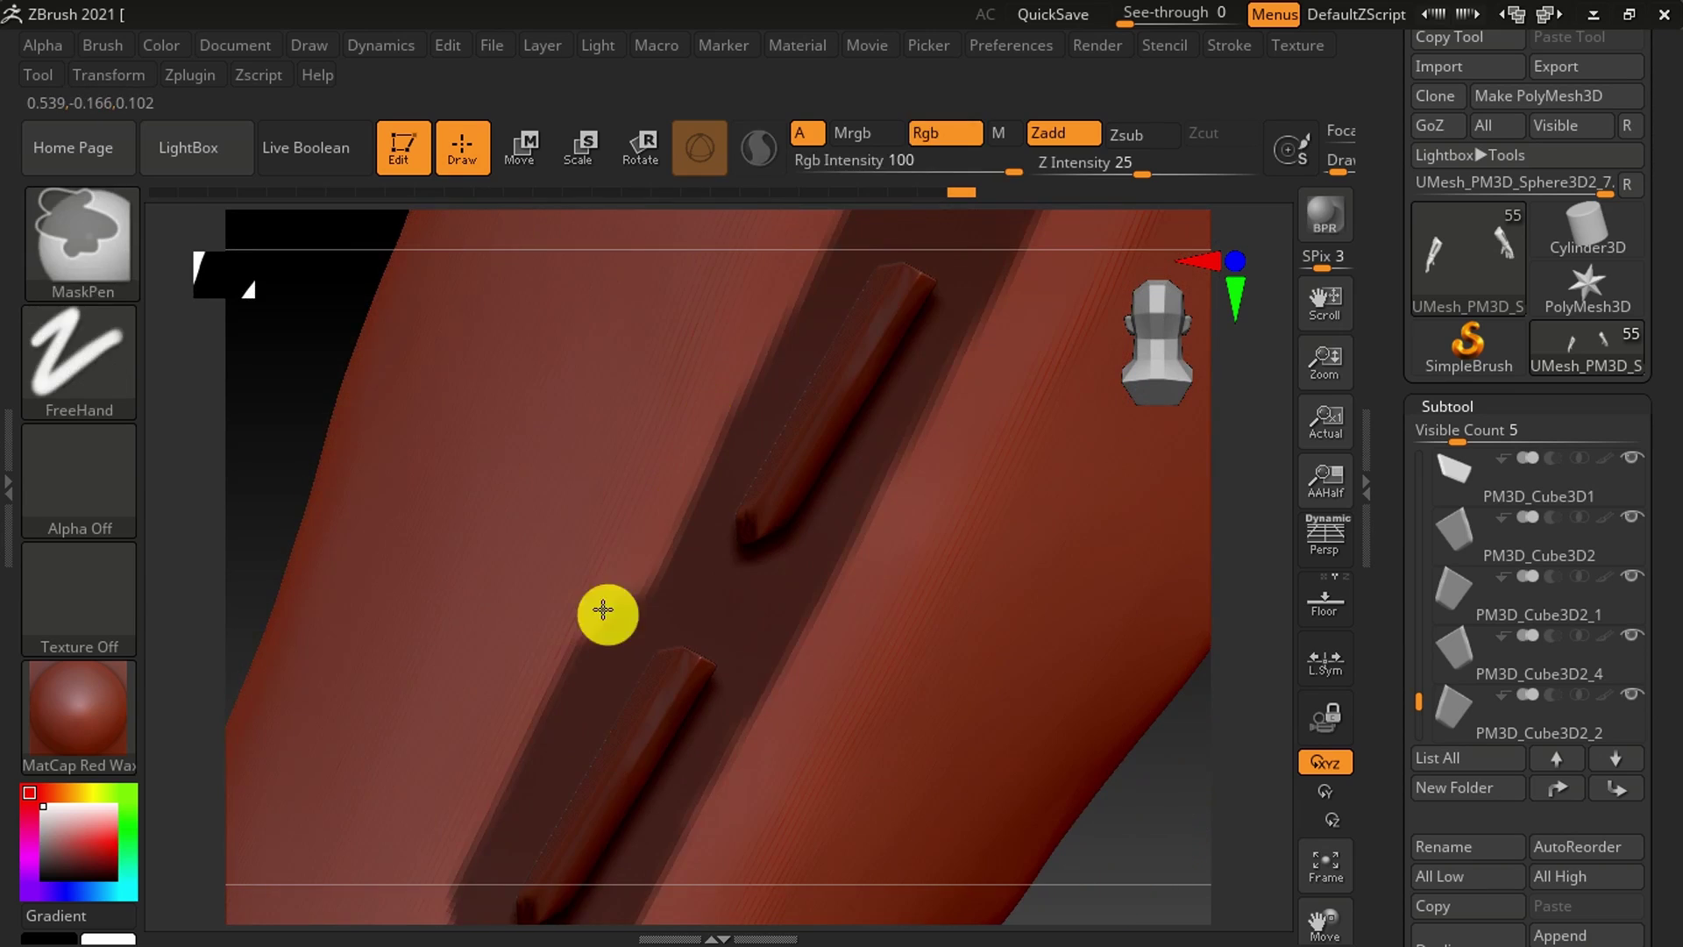
{"action": "mouse_move", "coordinate": [777, 664]}
{"action": "right_mouse_down"}
{"action": "mouse_move", "coordinate": [706, 703]}
{"action": "mouse_move", "coordinate": [687, 680]}
{"action": "right_mouse_up"}
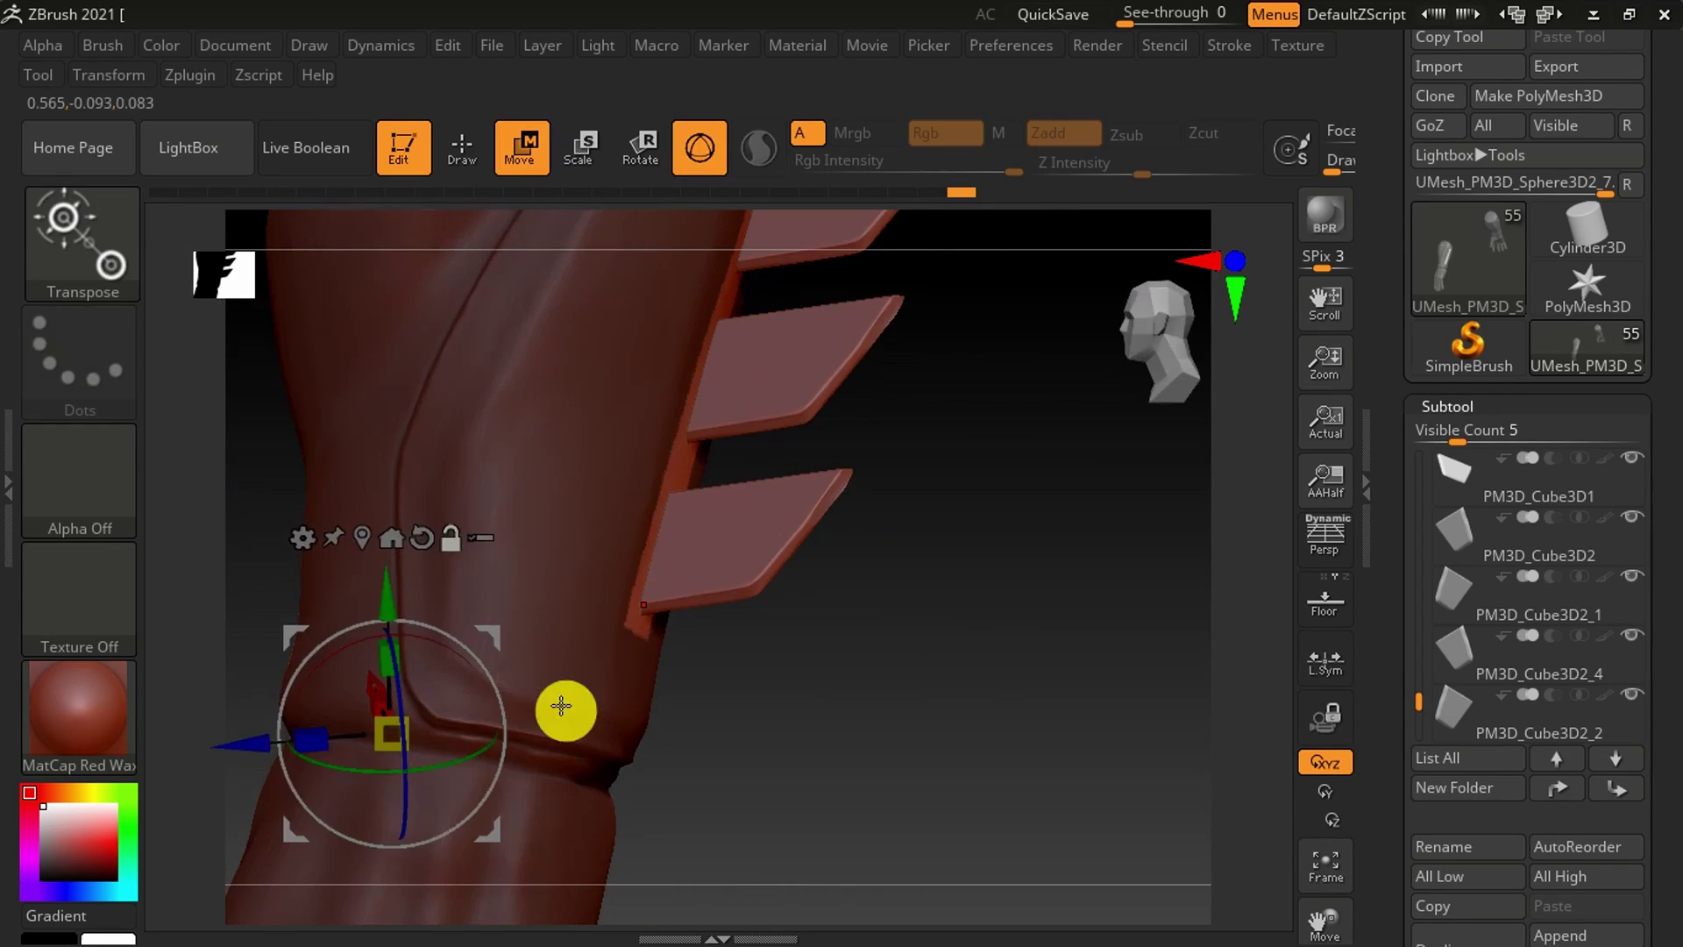
- Open the Deformation options and turn off perspective while checking the gauntlet fins
{"action": "scroll", "coordinate": [1427, 661], "scroll_direction": "down", "scroll_amount": 10}
{"action": "scroll", "coordinate": [1438, 680], "scroll_direction": "down", "scroll_amount": 8}
{"action": "left_click", "coordinate": [1438, 680]}
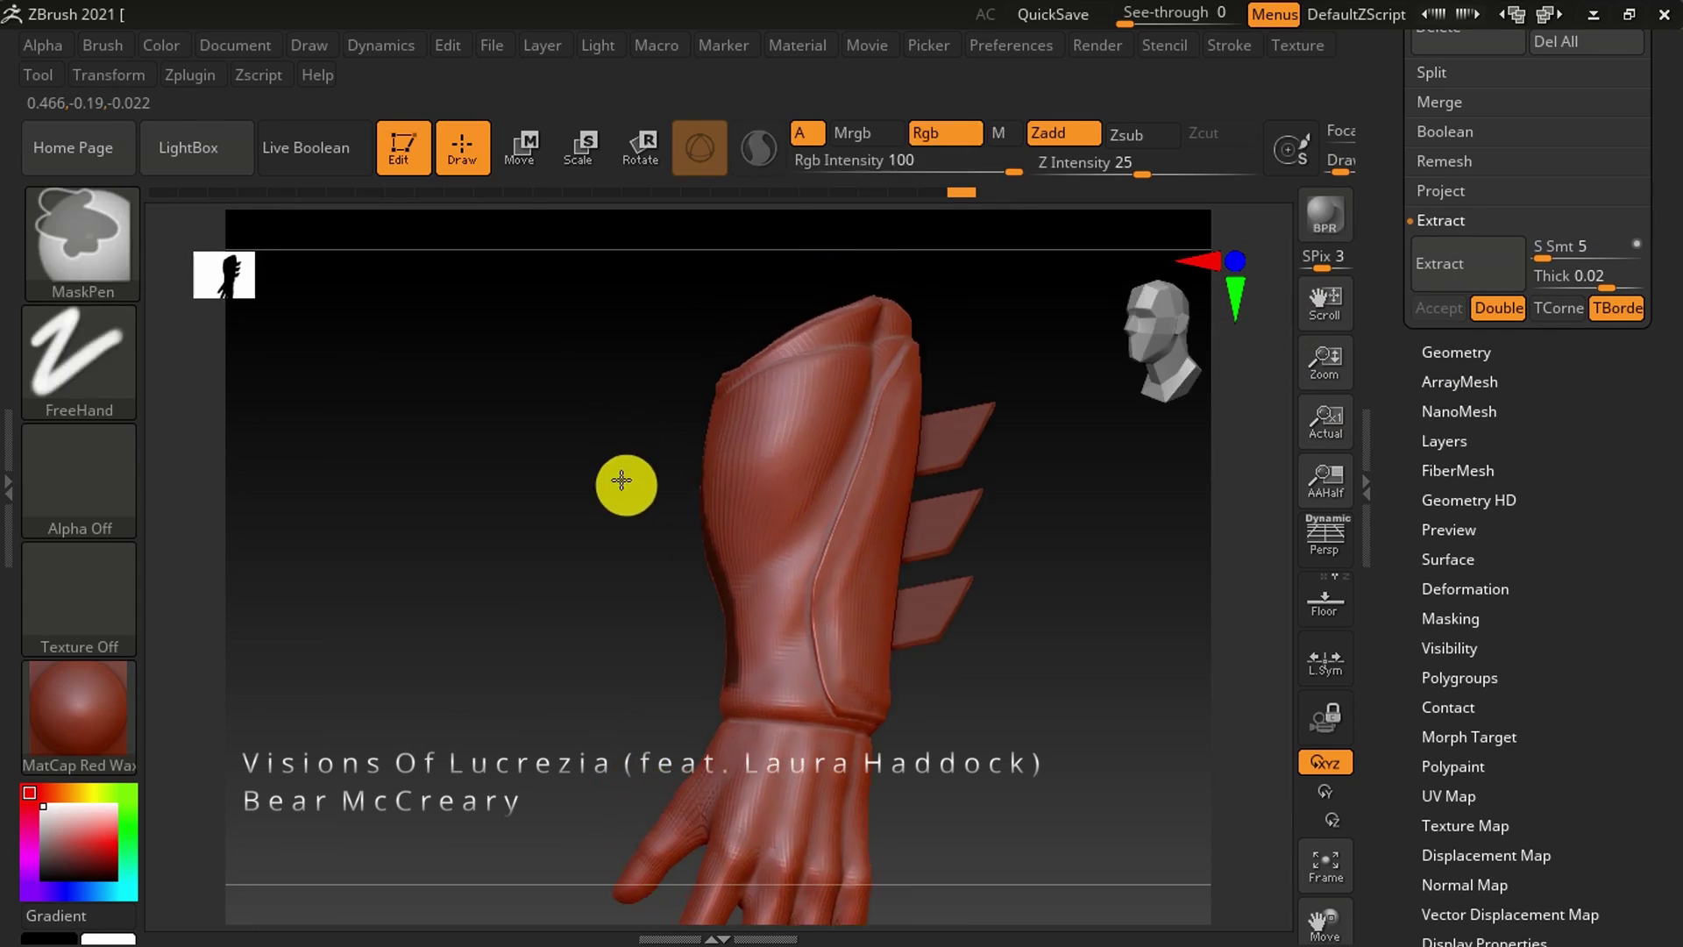
{"action": "left_click_drag", "start_coordinate": [1428, 740], "coordinate": [1427, 603]}
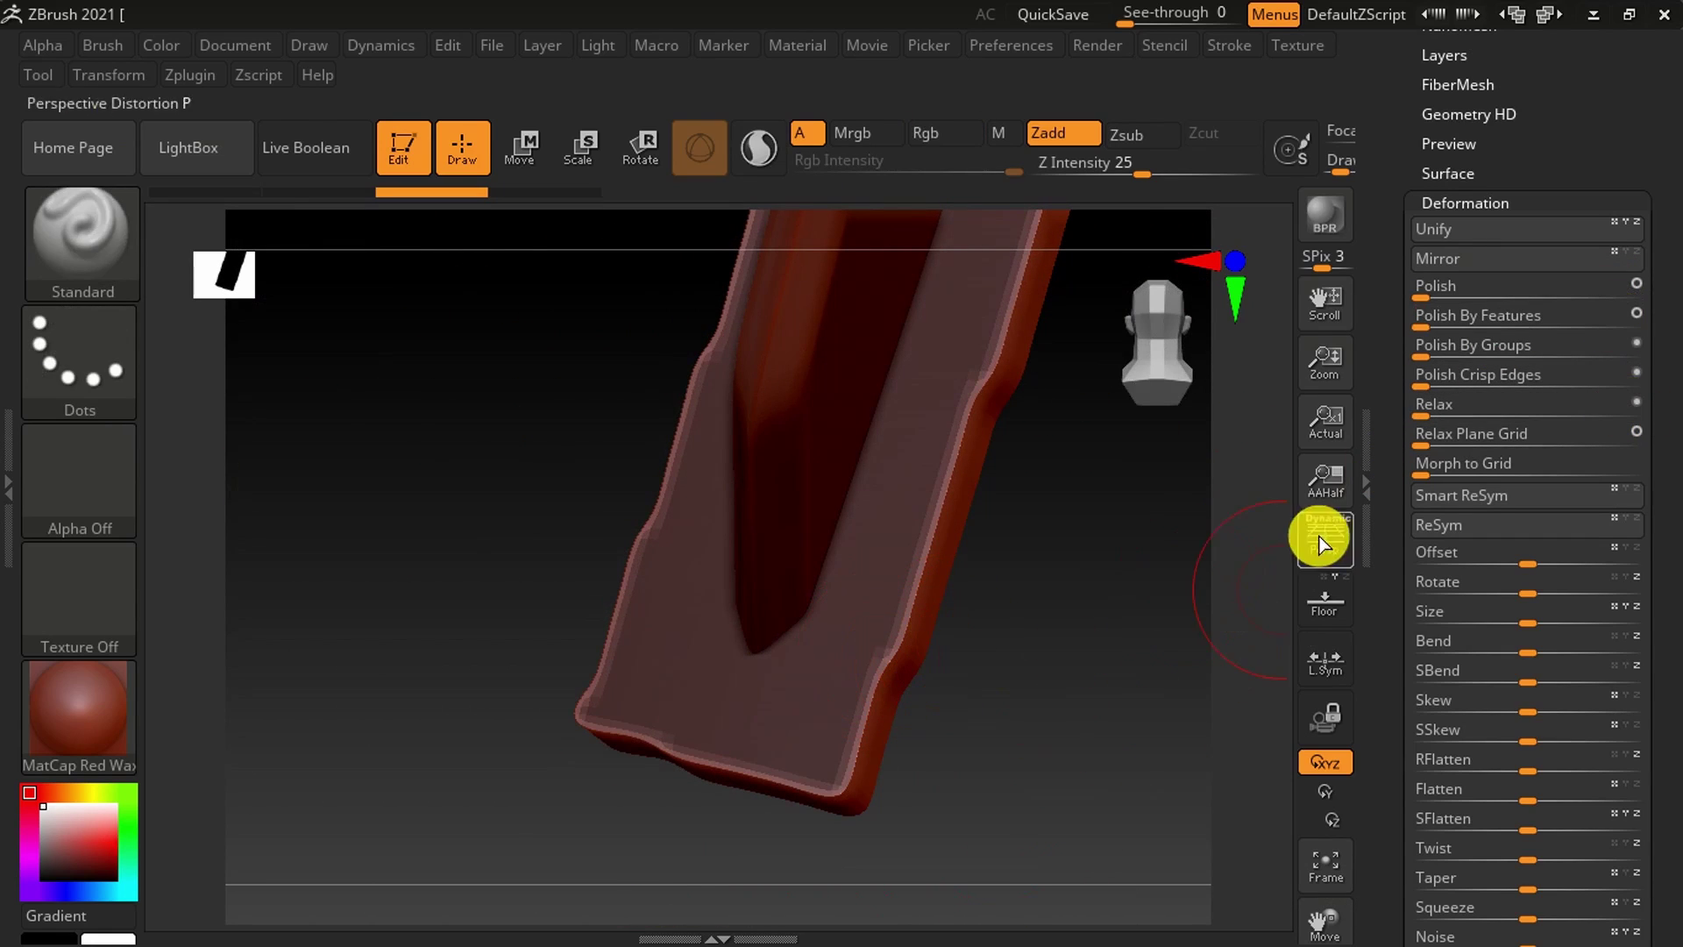
{"action": "left_click", "coordinate": [1320, 543]}
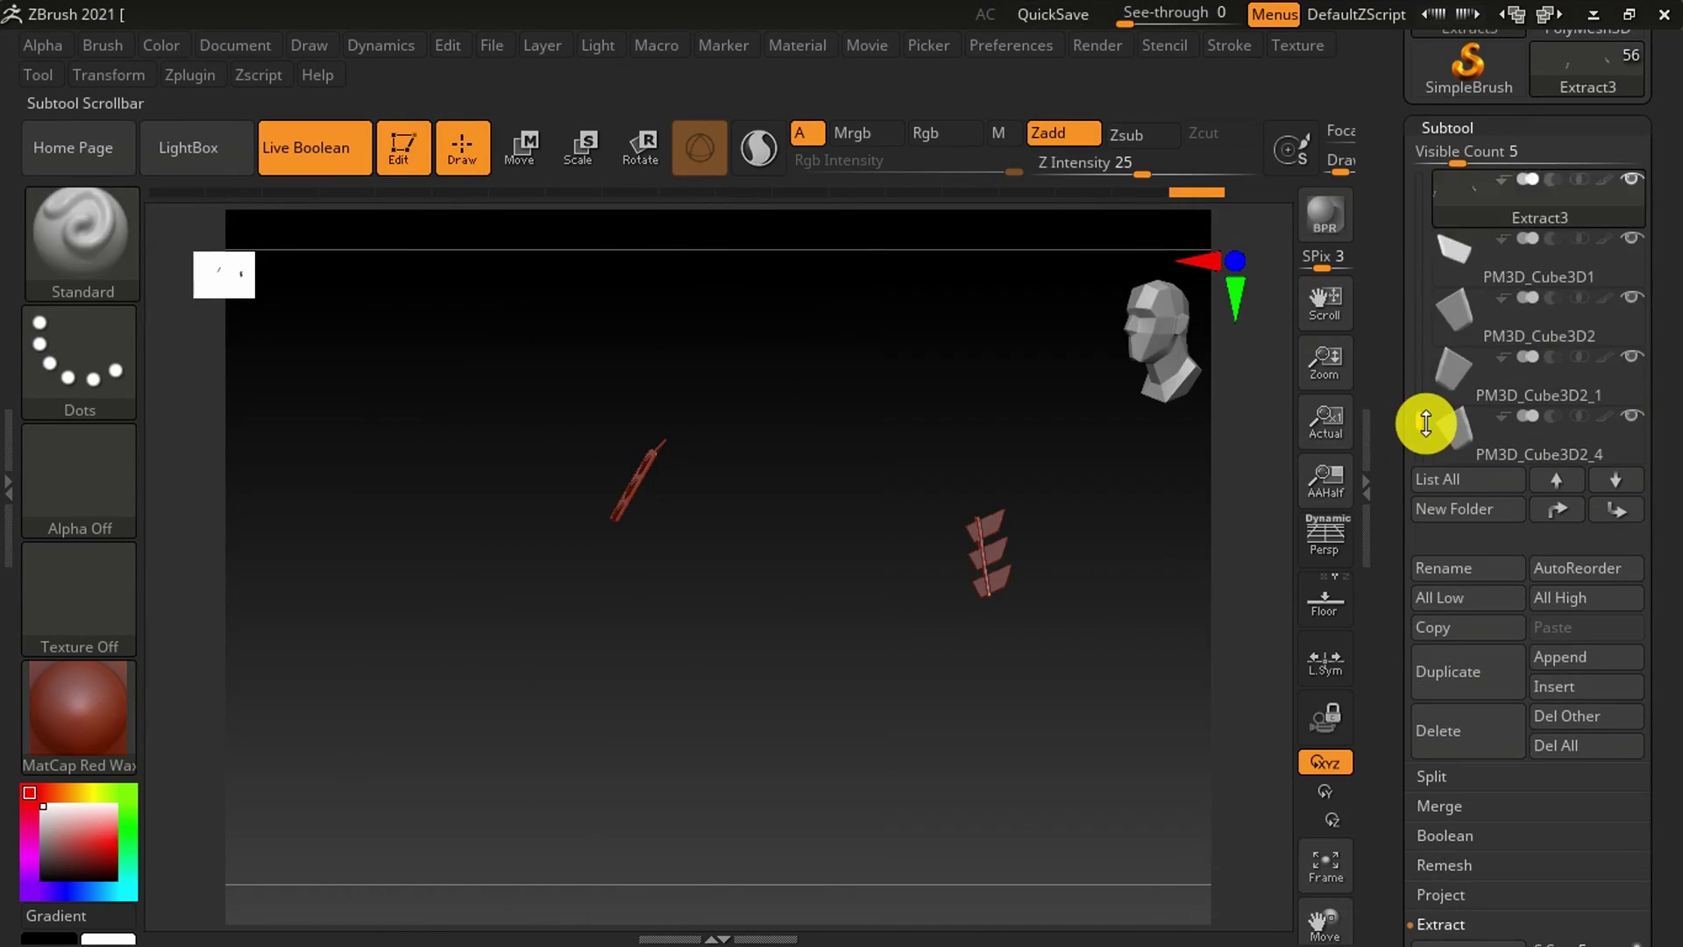
- Make a boolean mesh of the first fin set and move UMesh_Extract4 below the arm mesh
{"action": "left_click", "coordinate": [1445, 836]}
{"action": "left_click", "coordinate": [1473, 677]}
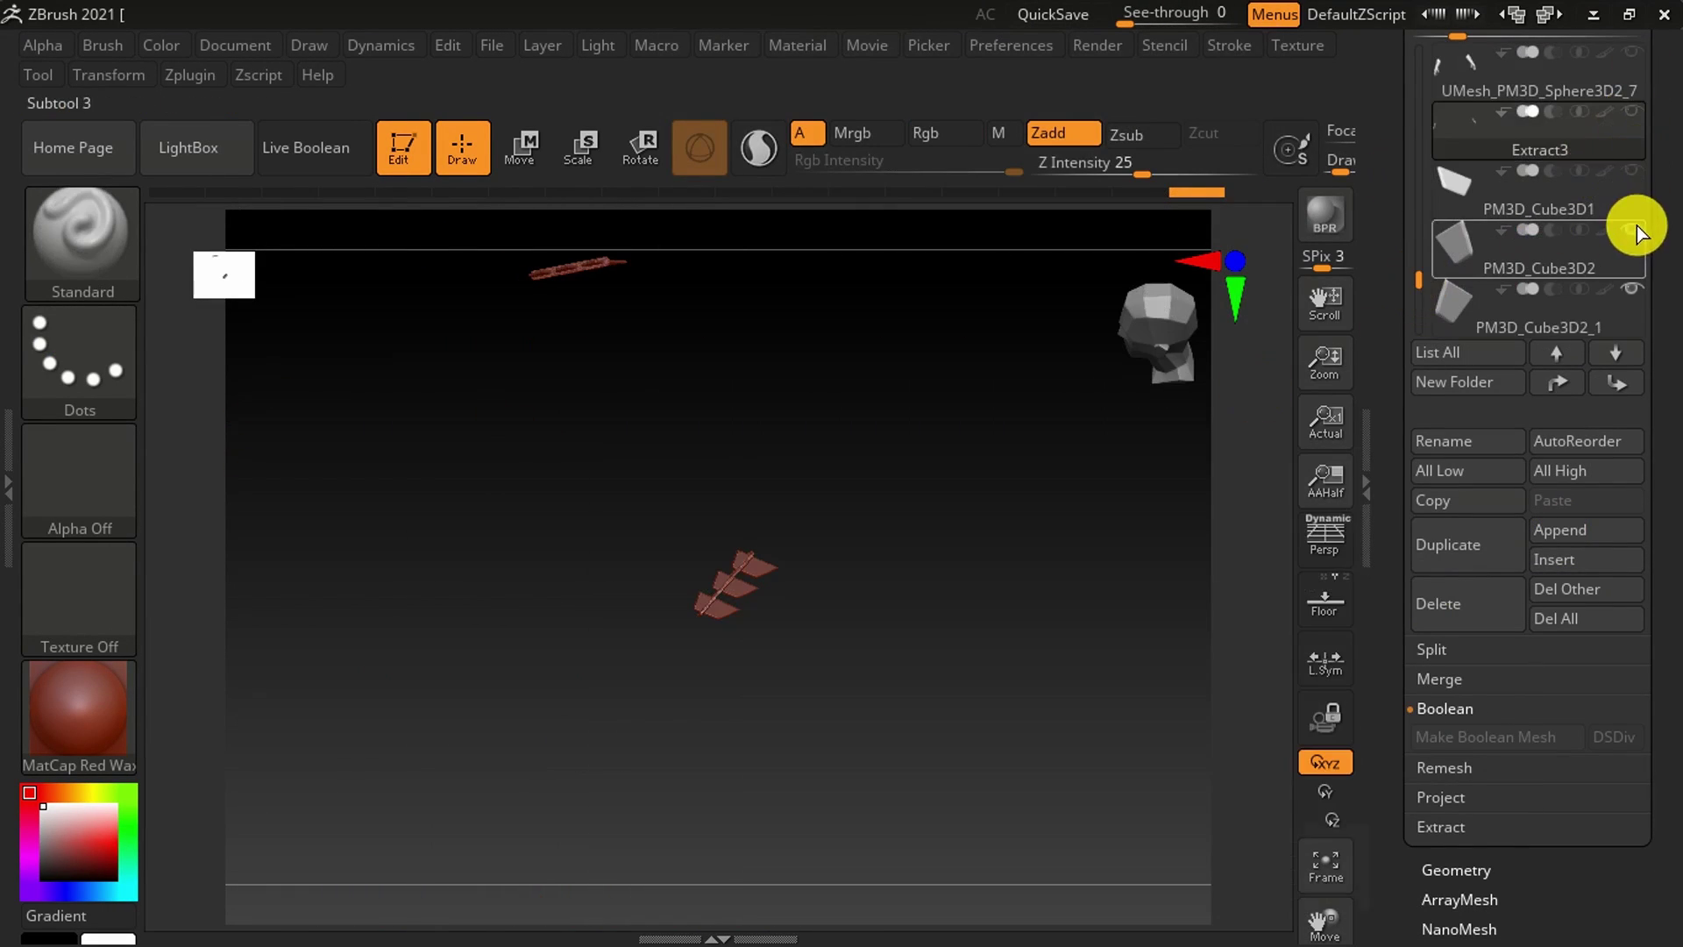
{"action": "left_click", "coordinate": [1633, 289]}
{"action": "left_click_drag", "start_coordinate": [1419, 292], "coordinate": [1421, 299]}
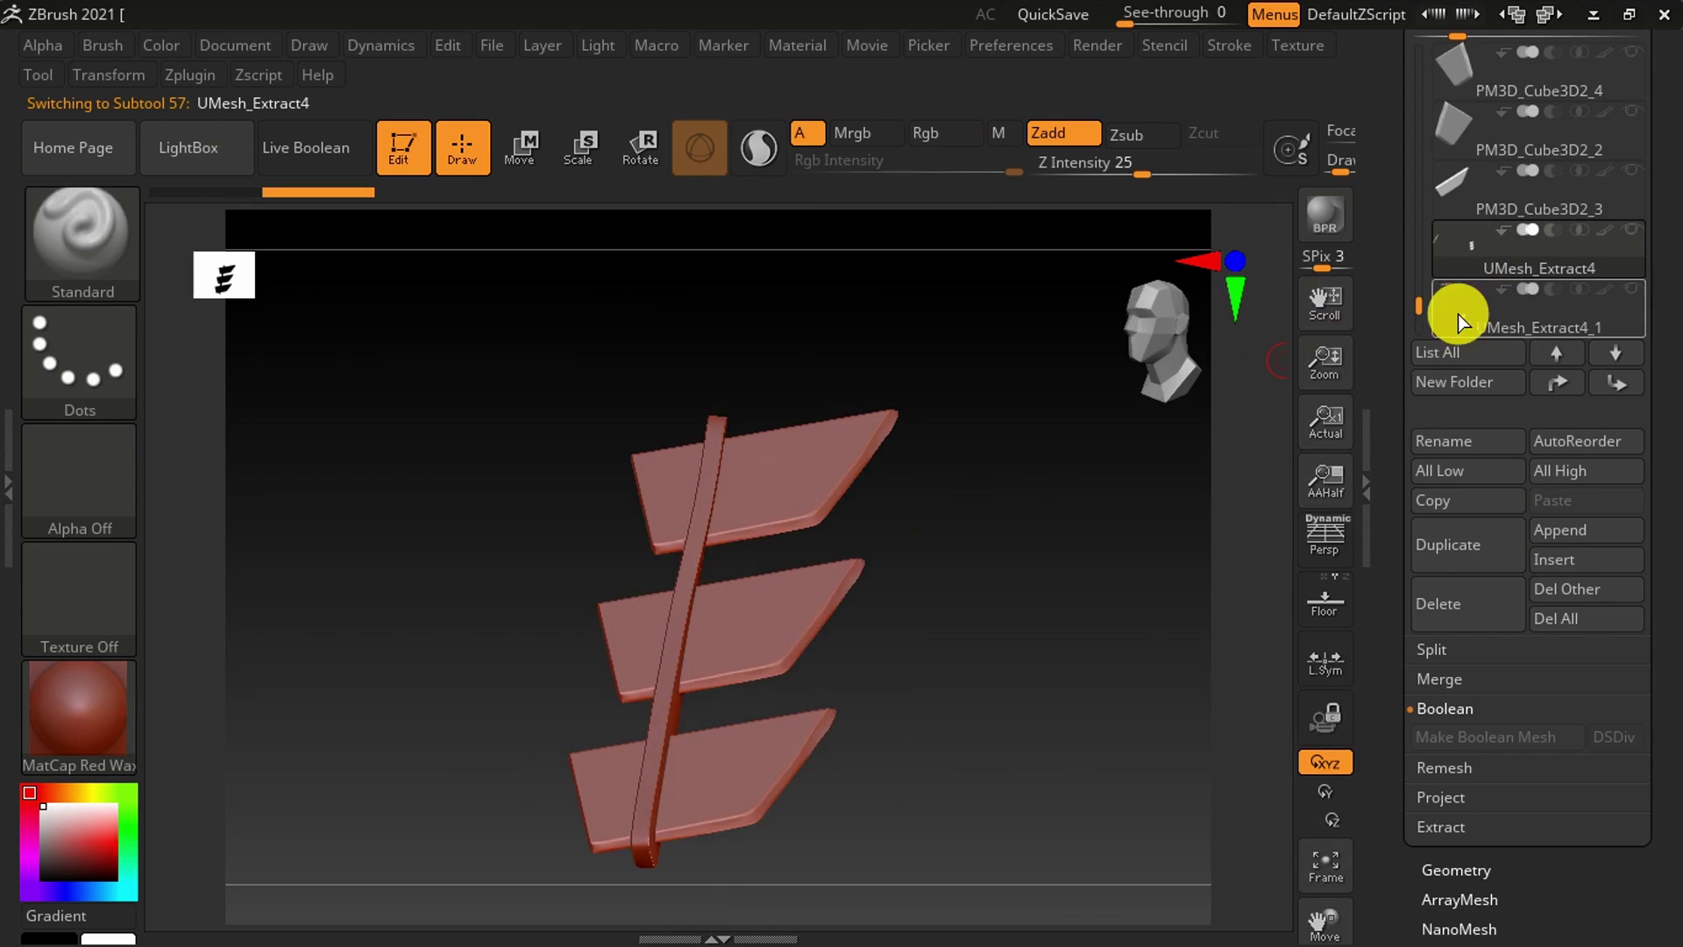
{"action": "left_click", "coordinate": [1450, 255]}
{"action": "left_click_drag", "start_coordinate": [1017, 557], "coordinate": [1065, 646]}
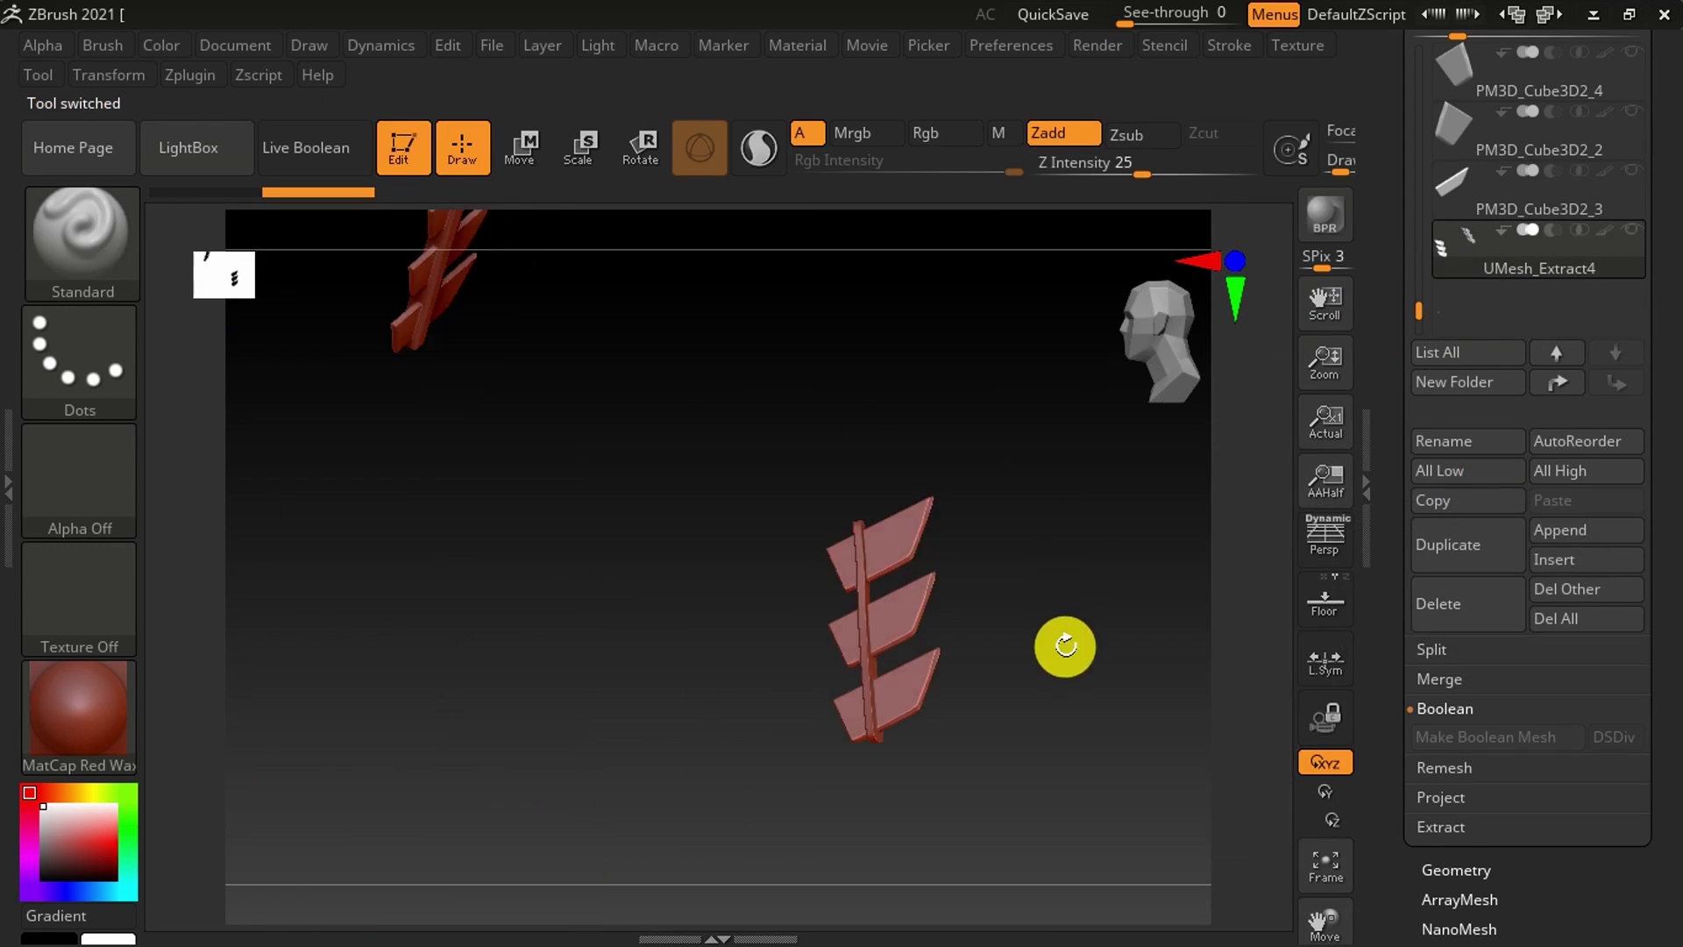
{"action": "left_click_drag", "start_coordinate": [1496, 88], "coordinate": [1458, 150]}
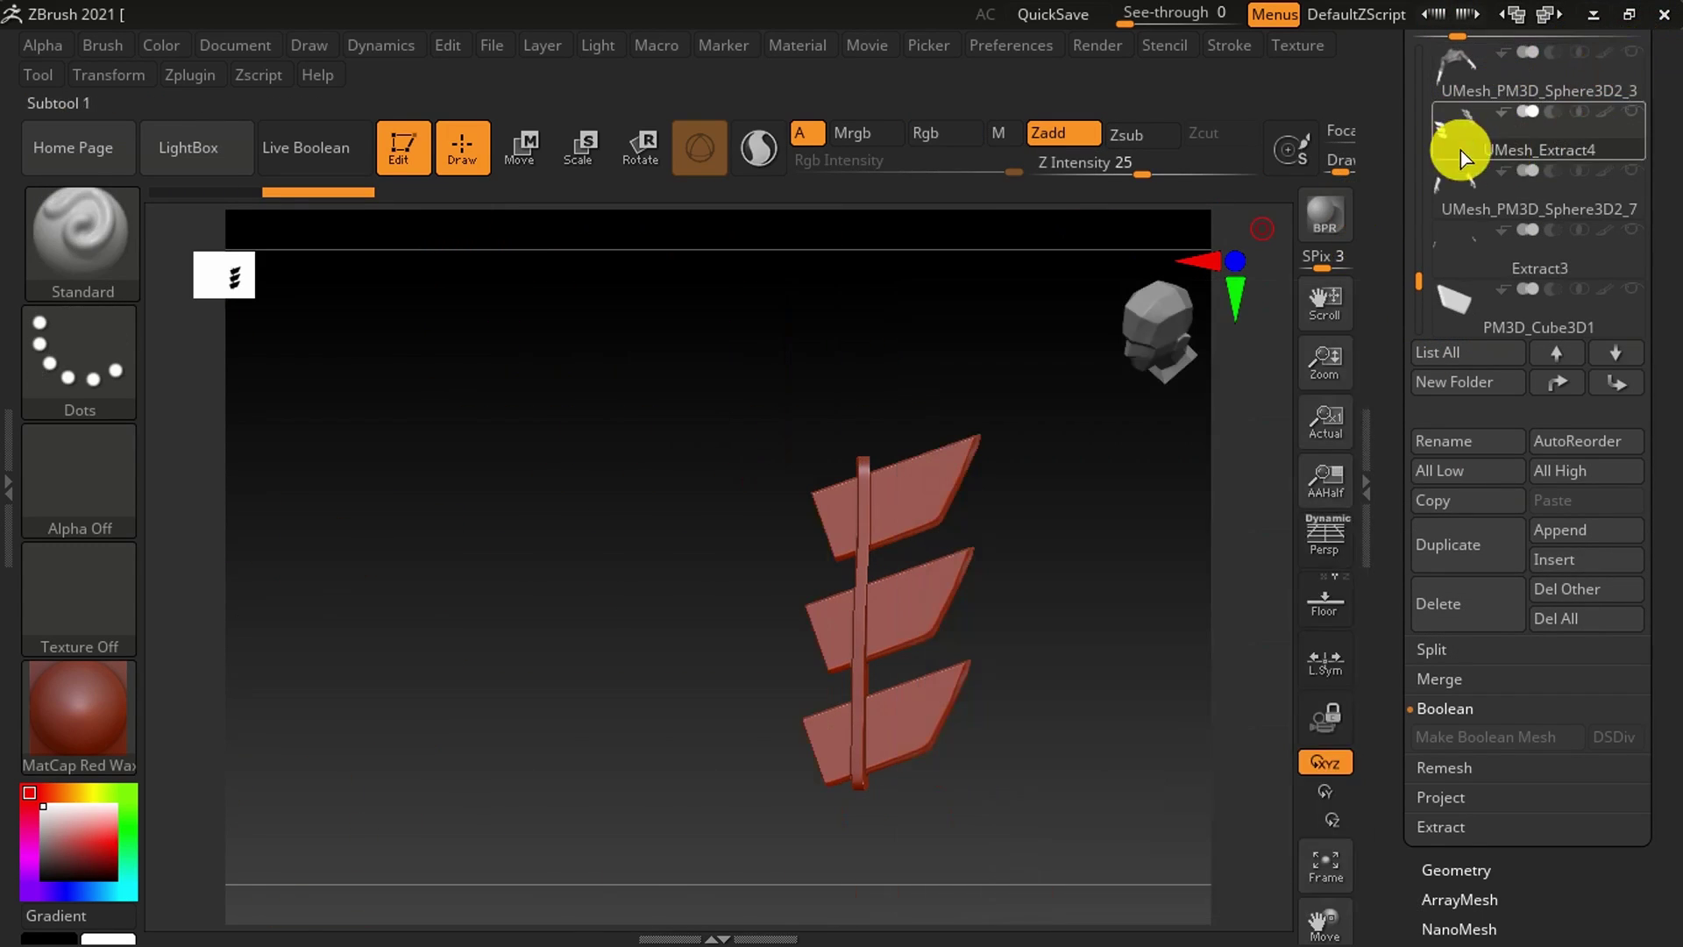
- Build the boolean mesh for the other fins and inspect UMesh_Extract6 and UMesh_Extract7
{"action": "mouse_move", "coordinate": [825, 537]}
{"action": "left_mouse_down"}
{"action": "mouse_move", "coordinate": [999, 556]}
{"action": "mouse_move", "coordinate": [865, 639]}
{"action": "mouse_move", "coordinate": [881, 642]}
{"action": "left_mouse_up"}
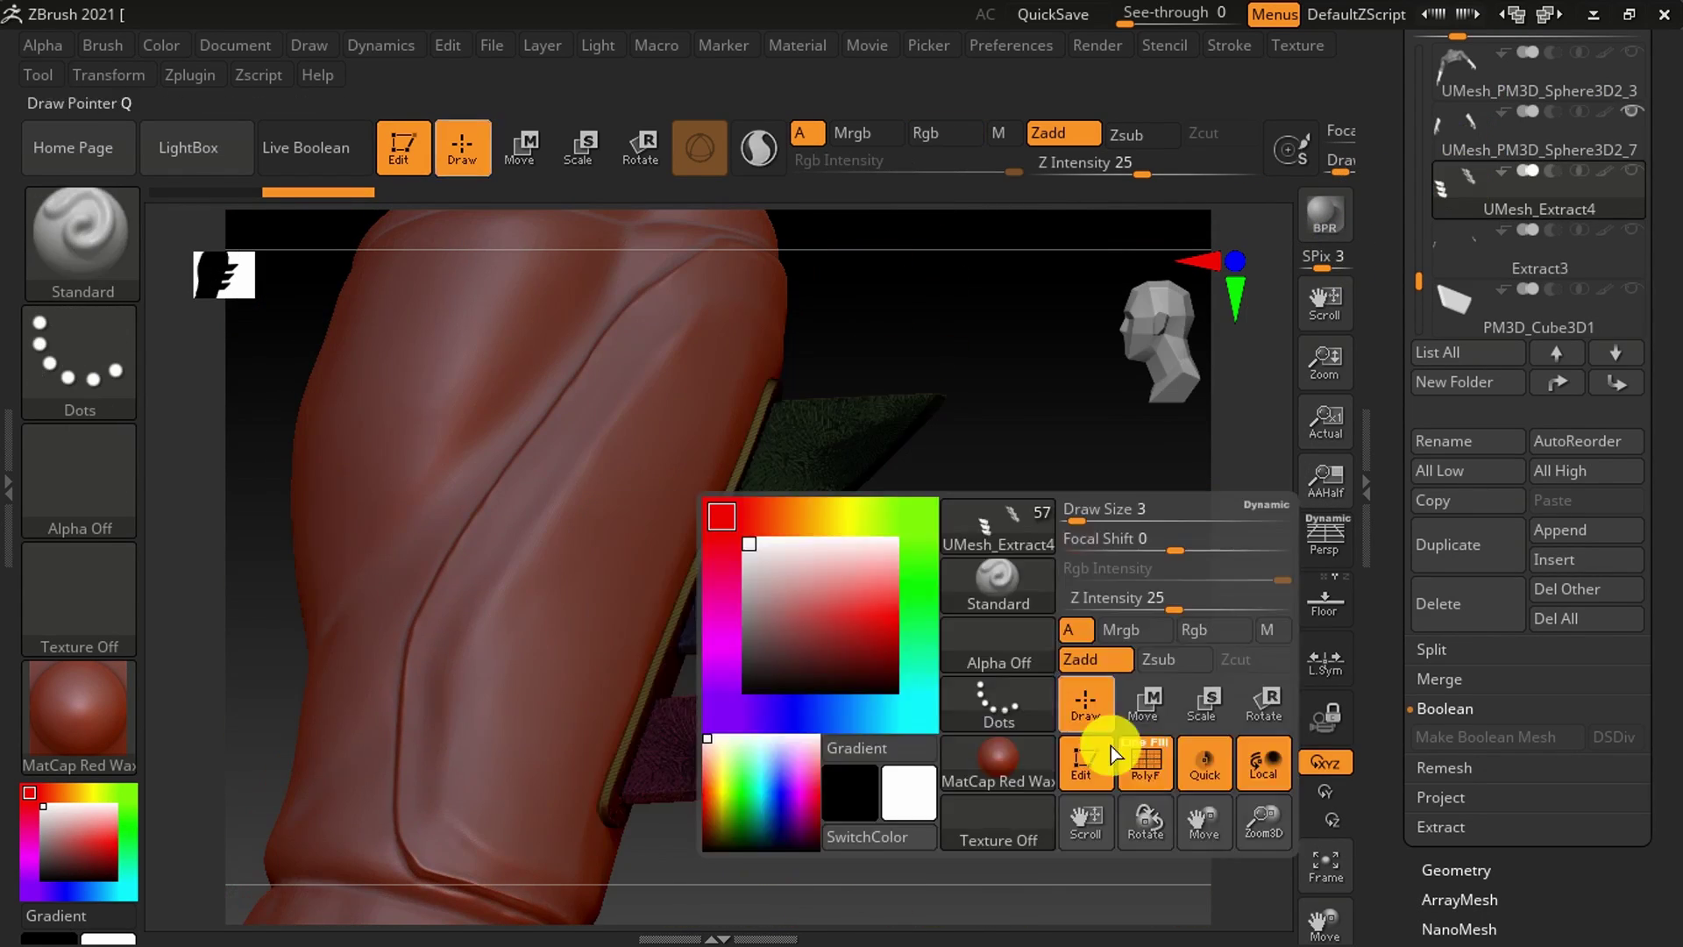
{"action": "left_click_drag", "start_coordinate": [1525, 209], "coordinate": [1465, 150]}
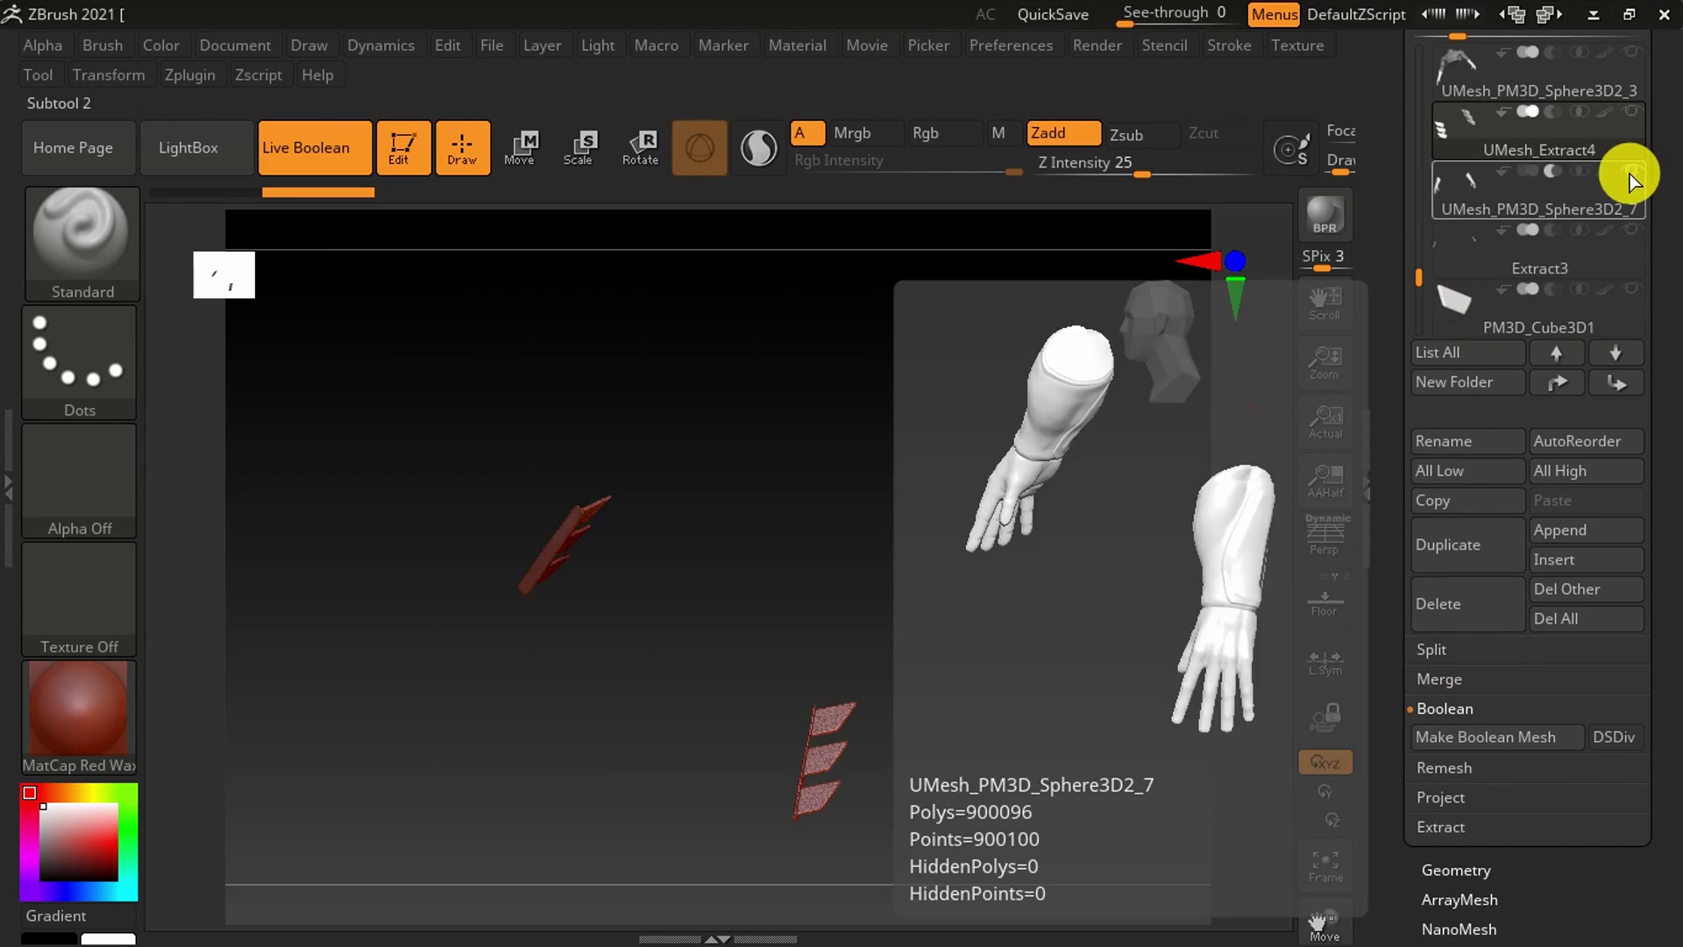
{"action": "left_click", "coordinate": [1446, 236]}
{"action": "key", "text": "f"}
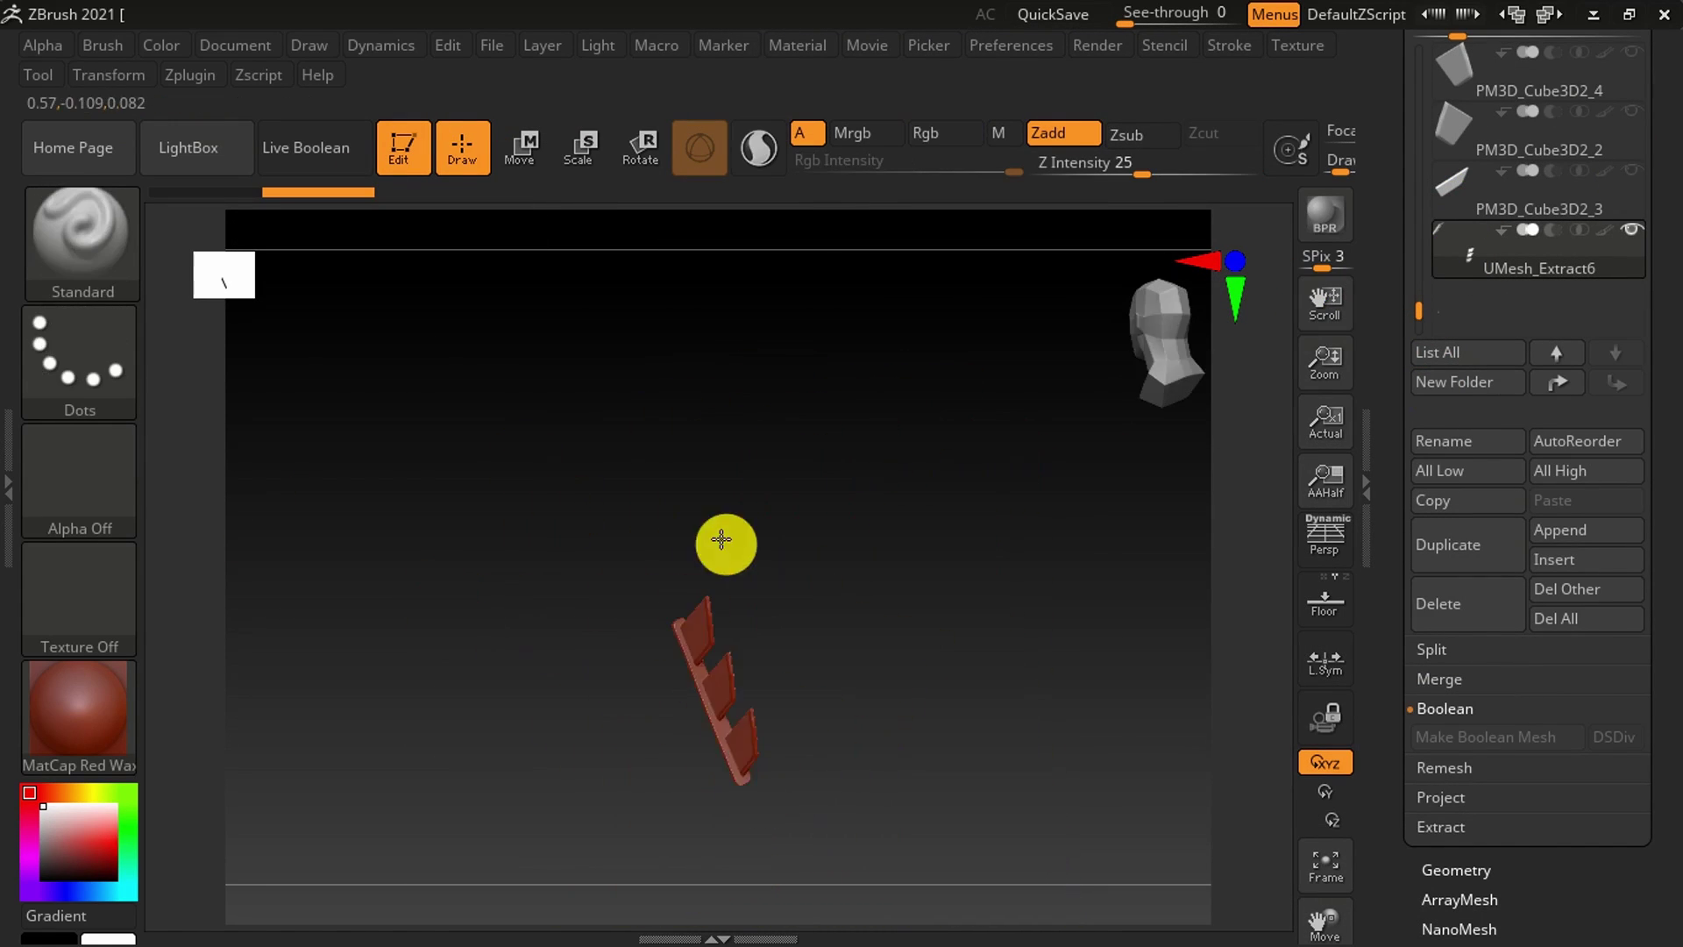
{"action": "left_click_drag", "start_coordinate": [721, 540], "coordinate": [789, 526]}
{"action": "scroll", "coordinate": [1433, 416], "scroll_direction": "up", "scroll_amount": 2}
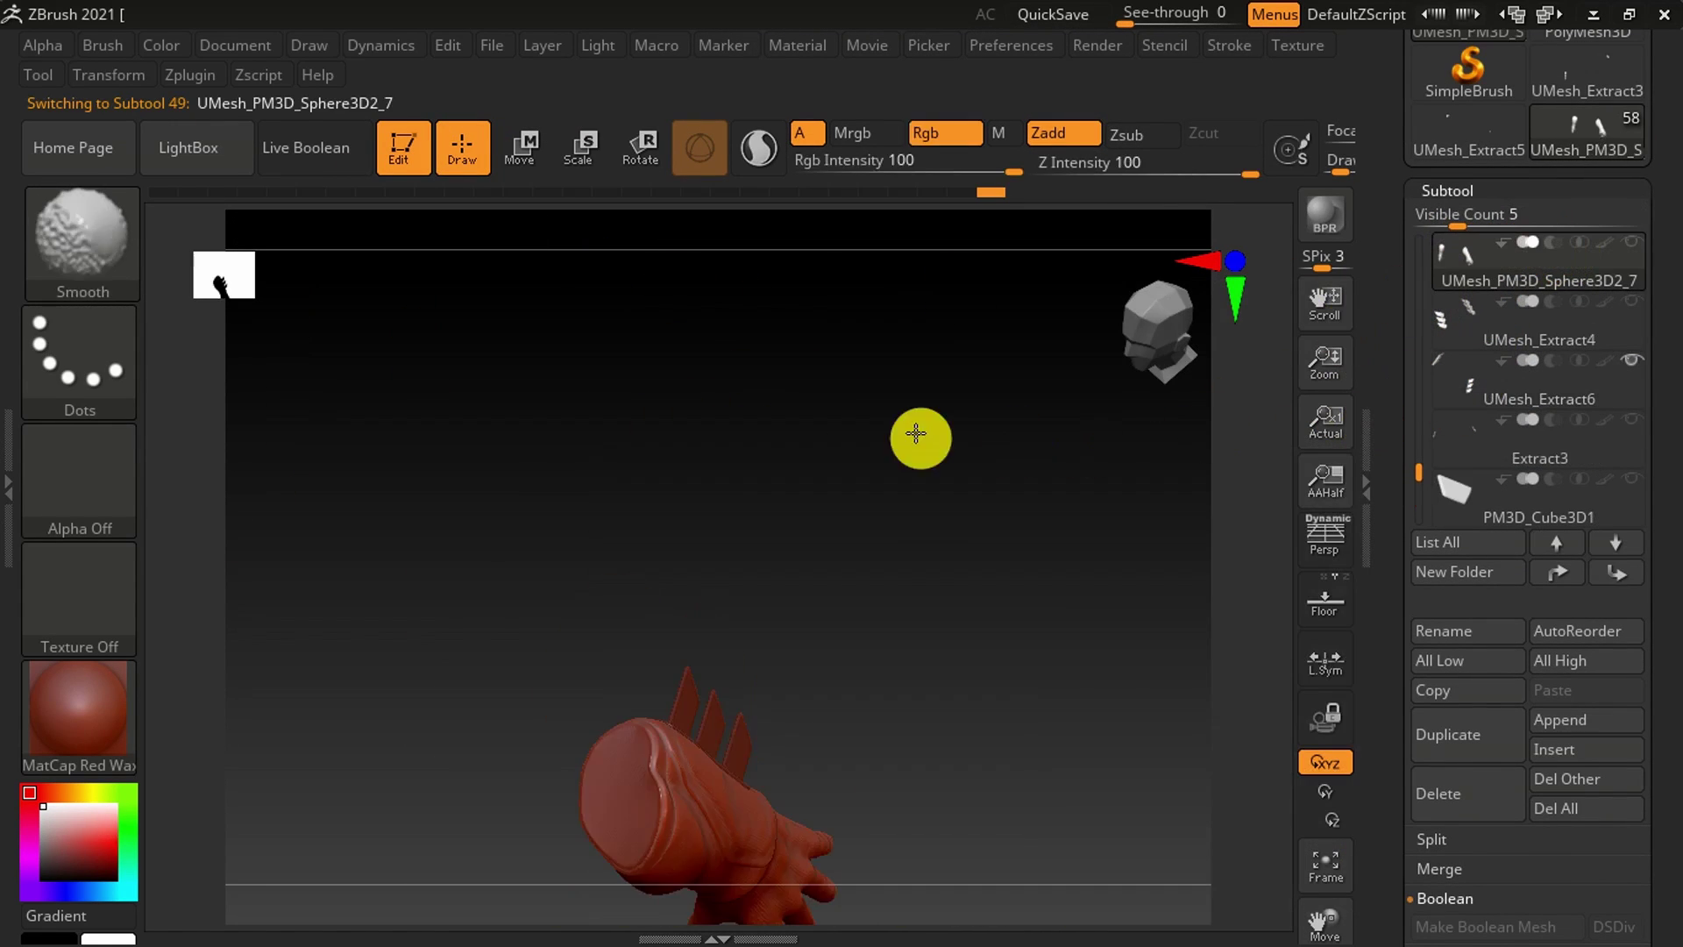
{"action": "left_click", "coordinate": [912, 649], "text": "alt"}
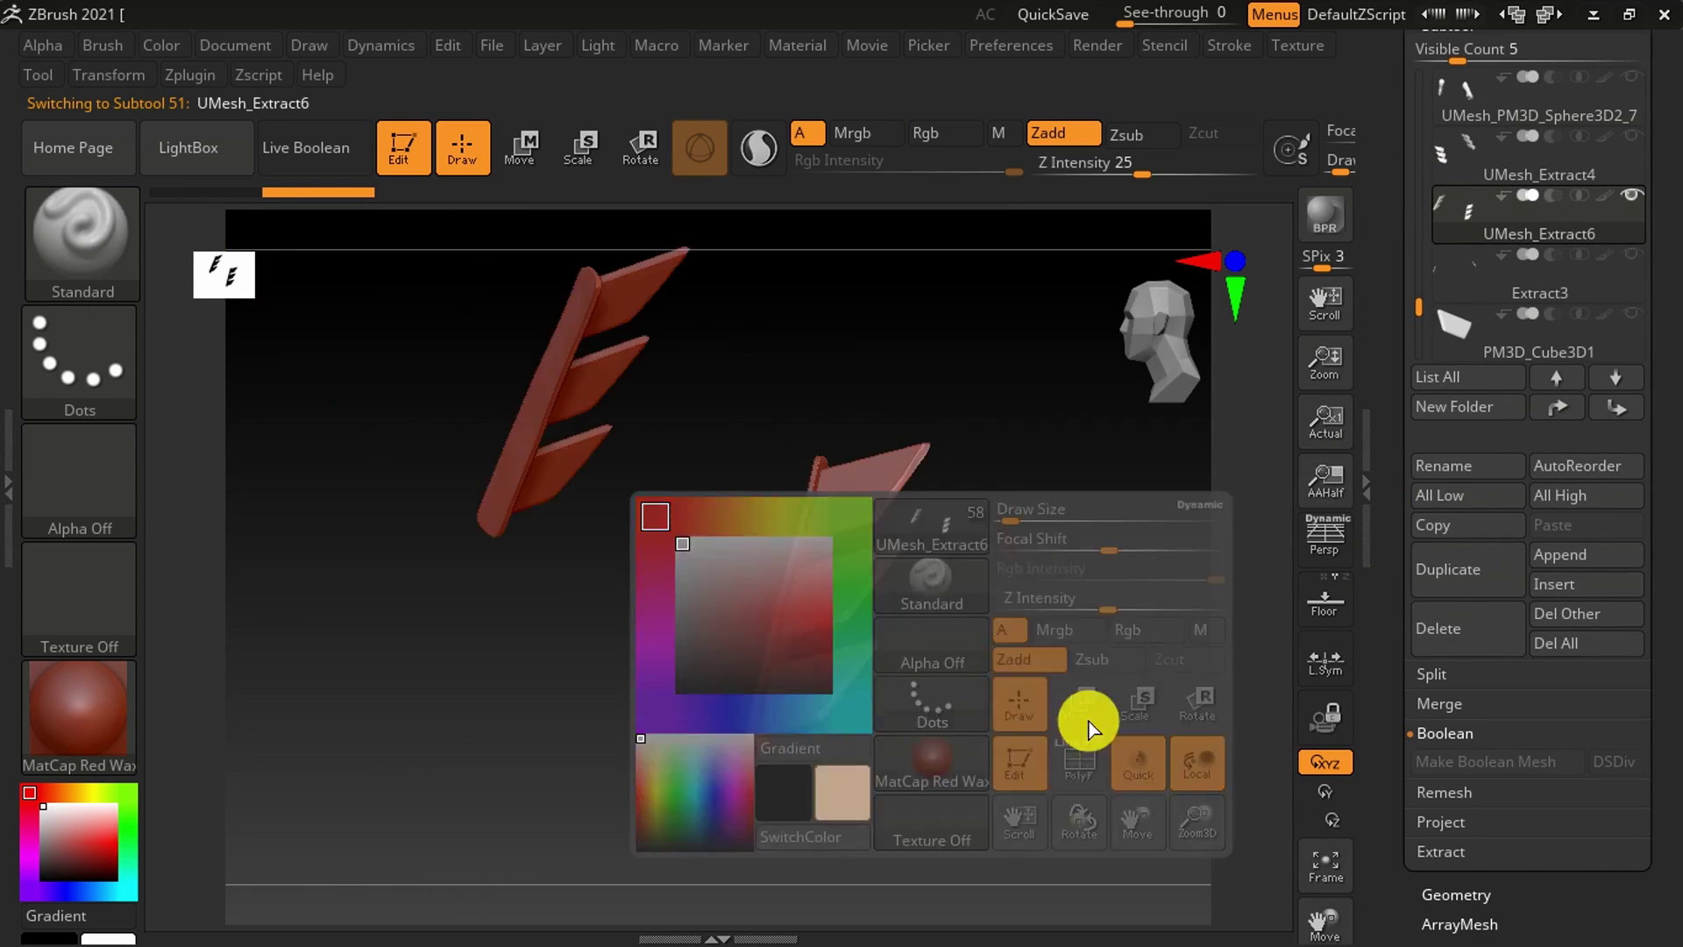
{"action": "key", "text": "f"}
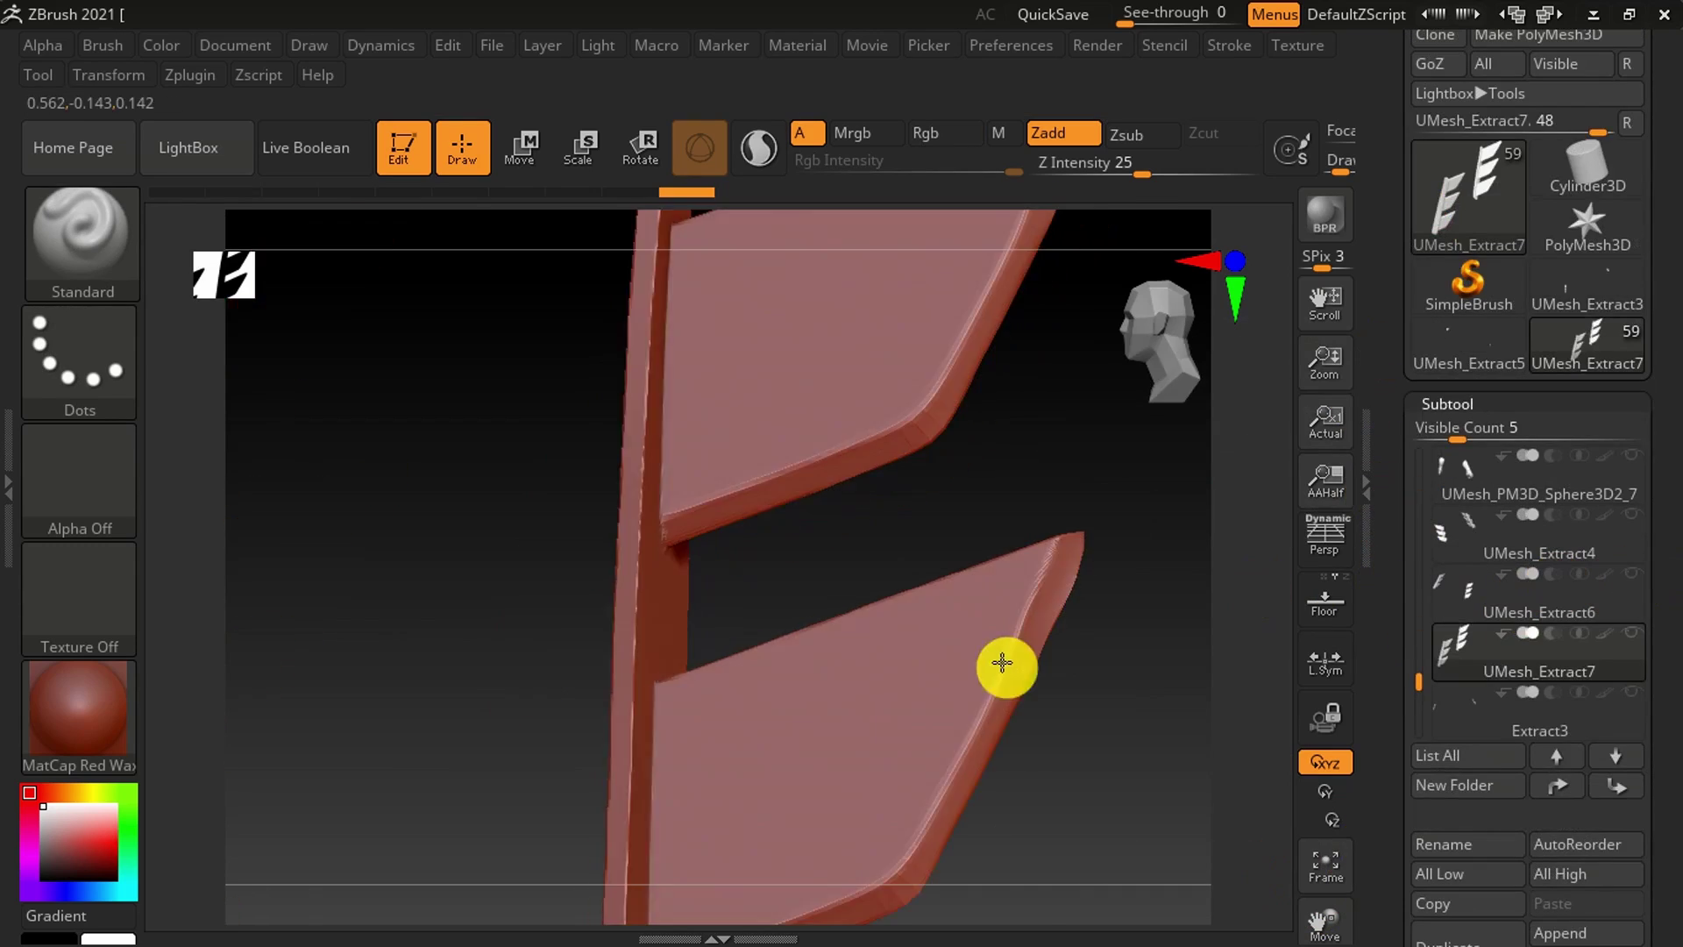
{"action": "left_click", "coordinate": [1461, 672]}
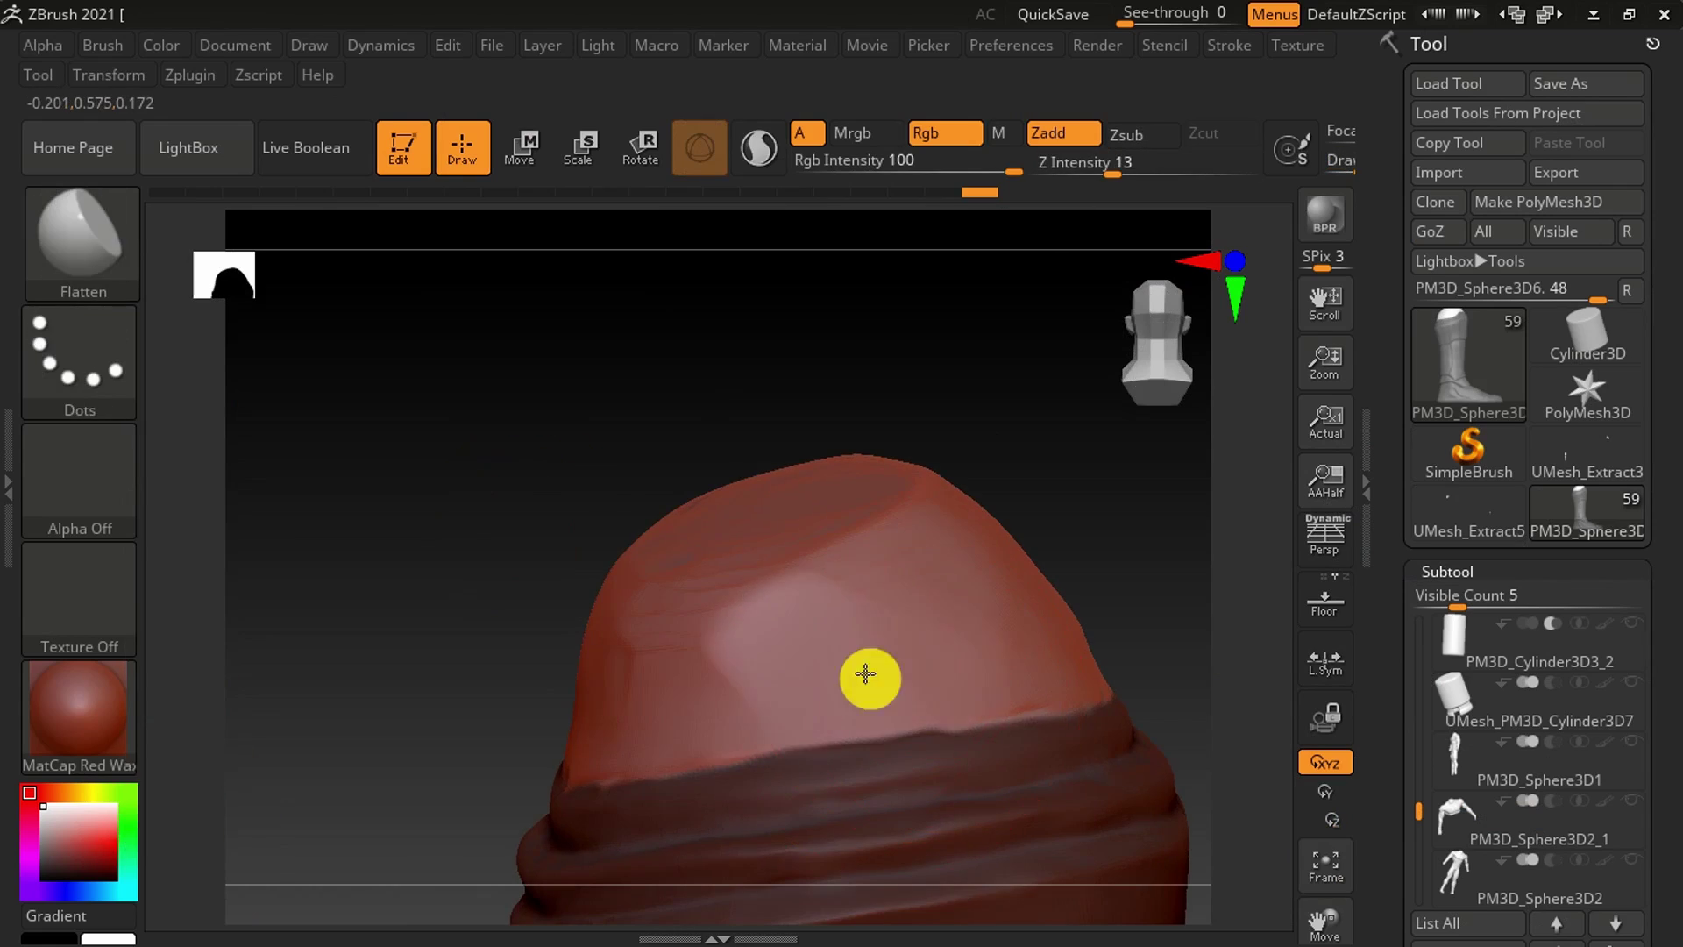
- Carve slash creases into the boot top and rim with Slash3 at Z Intensity 10
{"action": "mouse_move", "coordinate": [866, 673]}
{"action": "right_mouse_down"}
{"action": "mouse_move", "coordinate": [602, 676]}
{"action": "mouse_move", "coordinate": [816, 655]}
{"action": "mouse_move", "coordinate": [556, 639]}
{"action": "mouse_move", "coordinate": [768, 625]}
{"action": "mouse_move", "coordinate": [613, 564]}
{"action": "mouse_move", "coordinate": [774, 556]}
{"action": "mouse_move", "coordinate": [492, 544]}
{"action": "mouse_move", "coordinate": [960, 591]}
{"action": "right_mouse_up"}
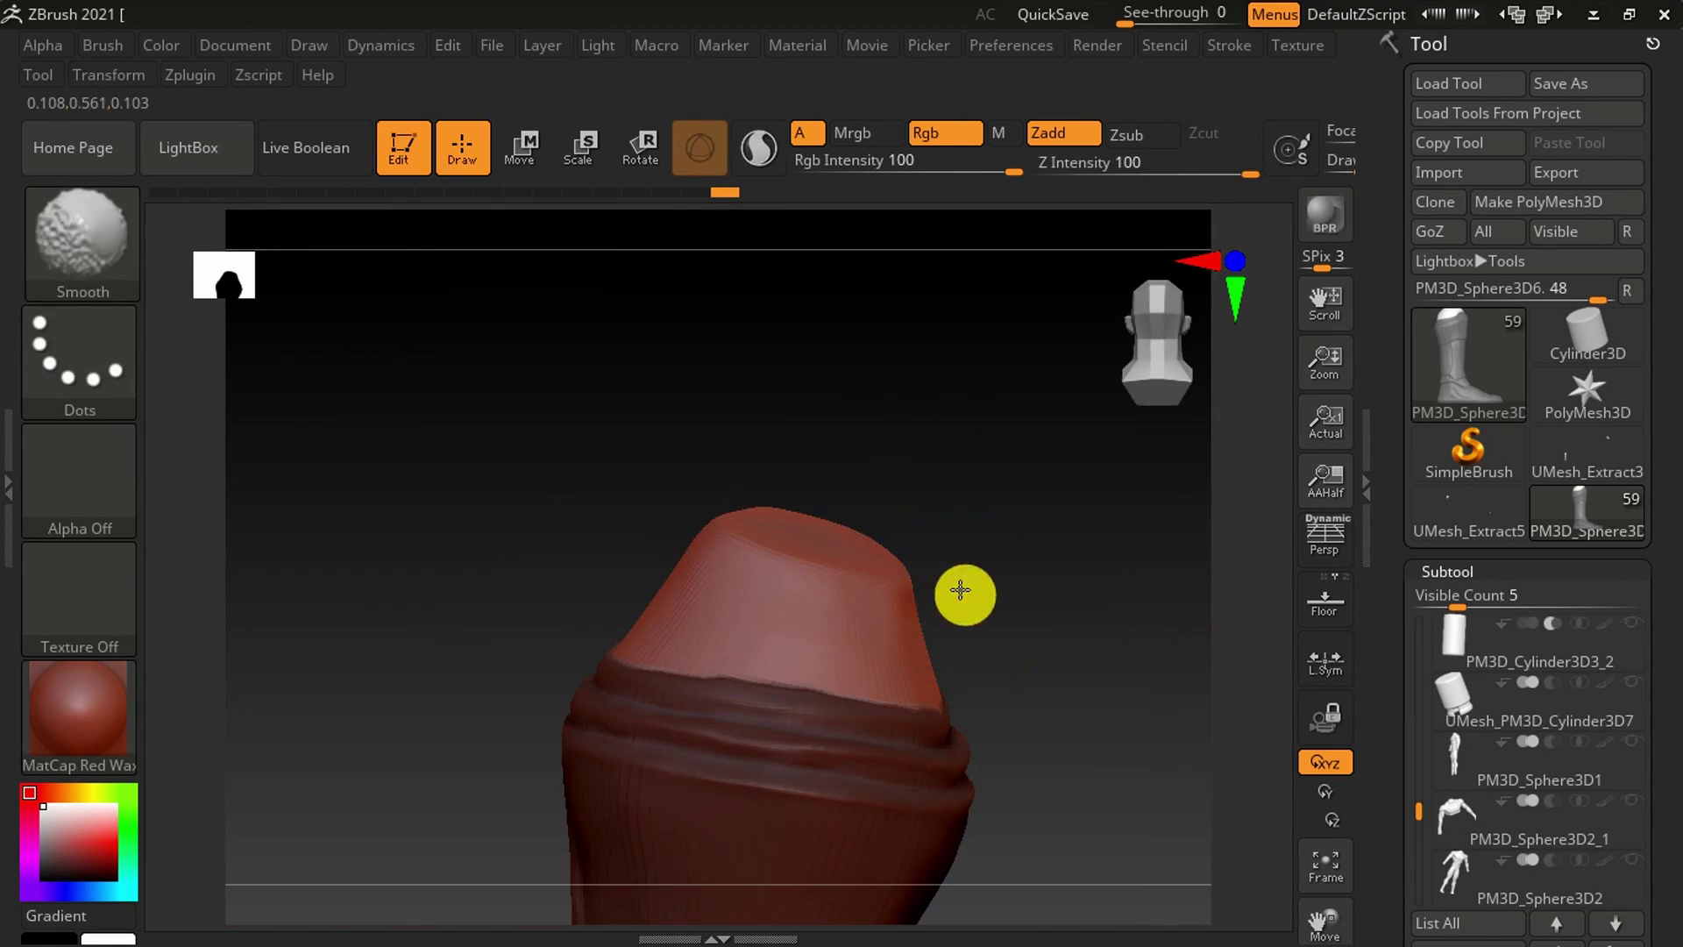
{"action": "key", "text": "b"}
{"action": "left_click", "coordinate": [357, 450]}
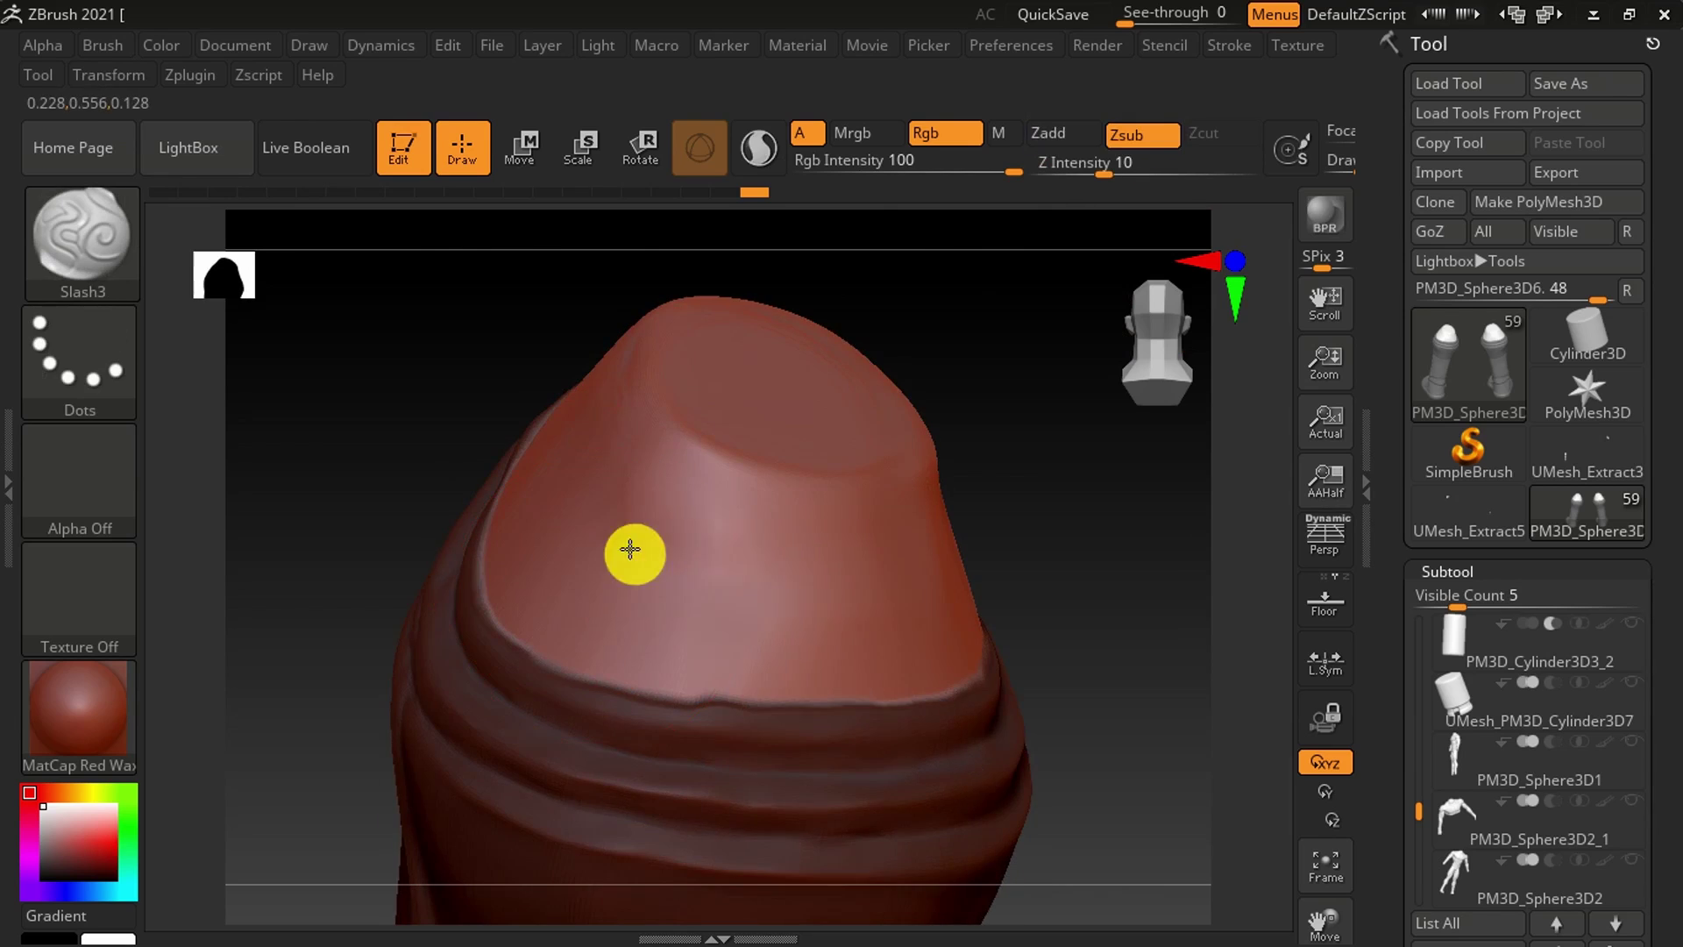
{"action": "mouse_move", "coordinate": [630, 549]}
{"action": "right_mouse_down"}
{"action": "mouse_move", "coordinate": [1022, 537]}
{"action": "mouse_move", "coordinate": [530, 640]}
{"action": "mouse_move", "coordinate": [788, 741]}
{"action": "right_mouse_up"}
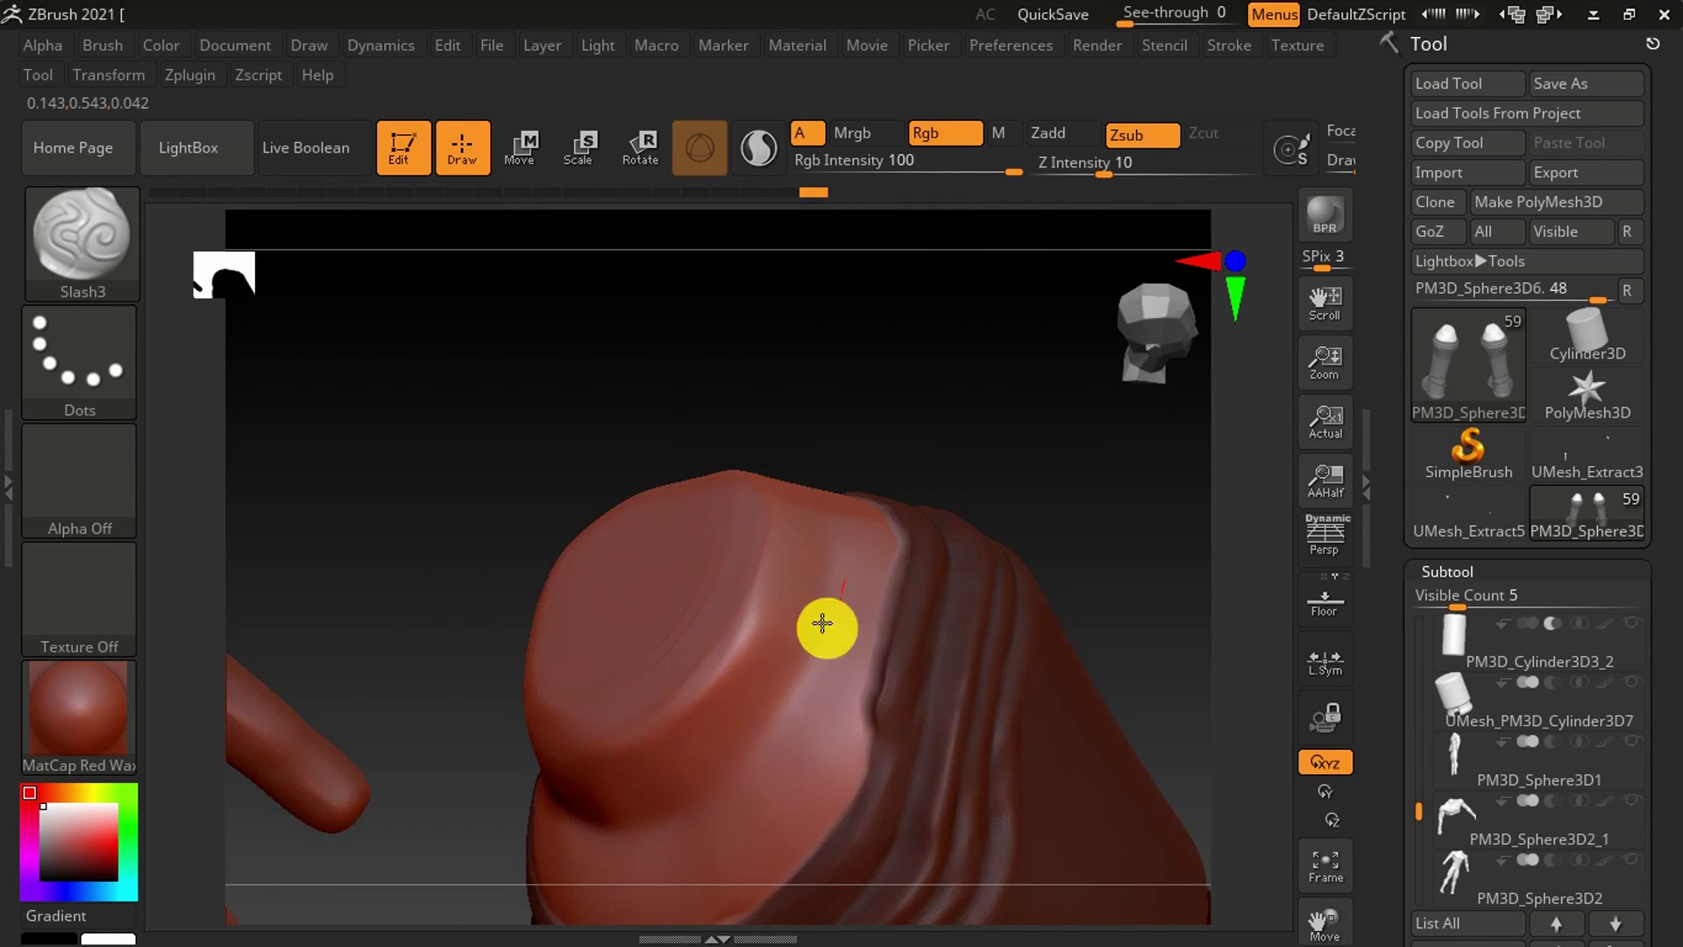
{"action": "mouse_move", "coordinate": [822, 623]}
{"action": "right_mouse_down"}
{"action": "mouse_move", "coordinate": [845, 676]}
{"action": "mouse_move", "coordinate": [763, 406]}
{"action": "mouse_move", "coordinate": [684, 406]}
{"action": "mouse_move", "coordinate": [788, 615]}
{"action": "mouse_move", "coordinate": [808, 563]}
{"action": "right_mouse_up"}
{"action": "type", "text": "10"}
{"action": "key", "text": "Return"}
{"action": "right_click_drag", "start_coordinate": [701, 526], "coordinate": [686, 518]}
{"action": "left_click_drag", "start_coordinate": [486, 569], "coordinate": [638, 582]}
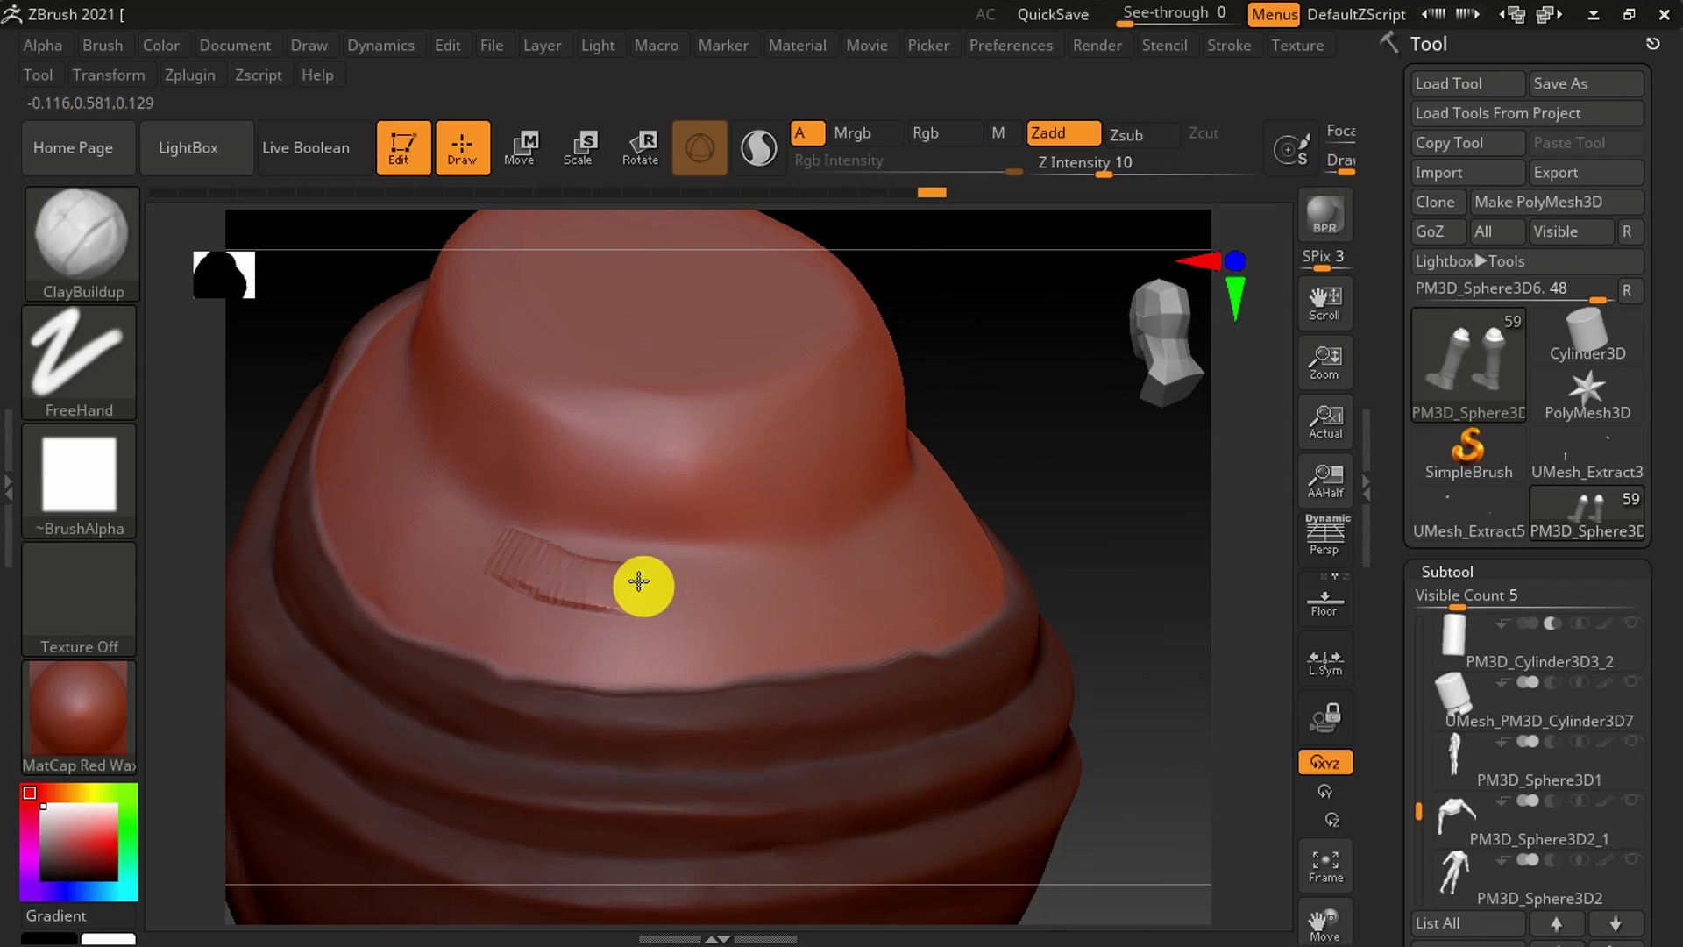
{"action": "mouse_move", "coordinate": [681, 614]}
{"action": "right_mouse_down"}
{"action": "mouse_move", "coordinate": [499, 473]}
{"action": "mouse_move", "coordinate": [684, 643]}
{"action": "mouse_move", "coordinate": [573, 634]}
{"action": "right_mouse_up"}
{"action": "mouse_move", "coordinate": [548, 512]}
{"action": "right_mouse_down"}
{"action": "mouse_move", "coordinate": [582, 485]}
{"action": "mouse_move", "coordinate": [1025, 458]}
{"action": "mouse_move", "coordinate": [988, 591]}
{"action": "mouse_move", "coordinate": [646, 571]}
{"action": "mouse_move", "coordinate": [688, 628]}
{"action": "right_mouse_up"}
- Load a smoothing brush from LightBox's brush folder and work around the boot tops
{"action": "key", "text": "comma"}
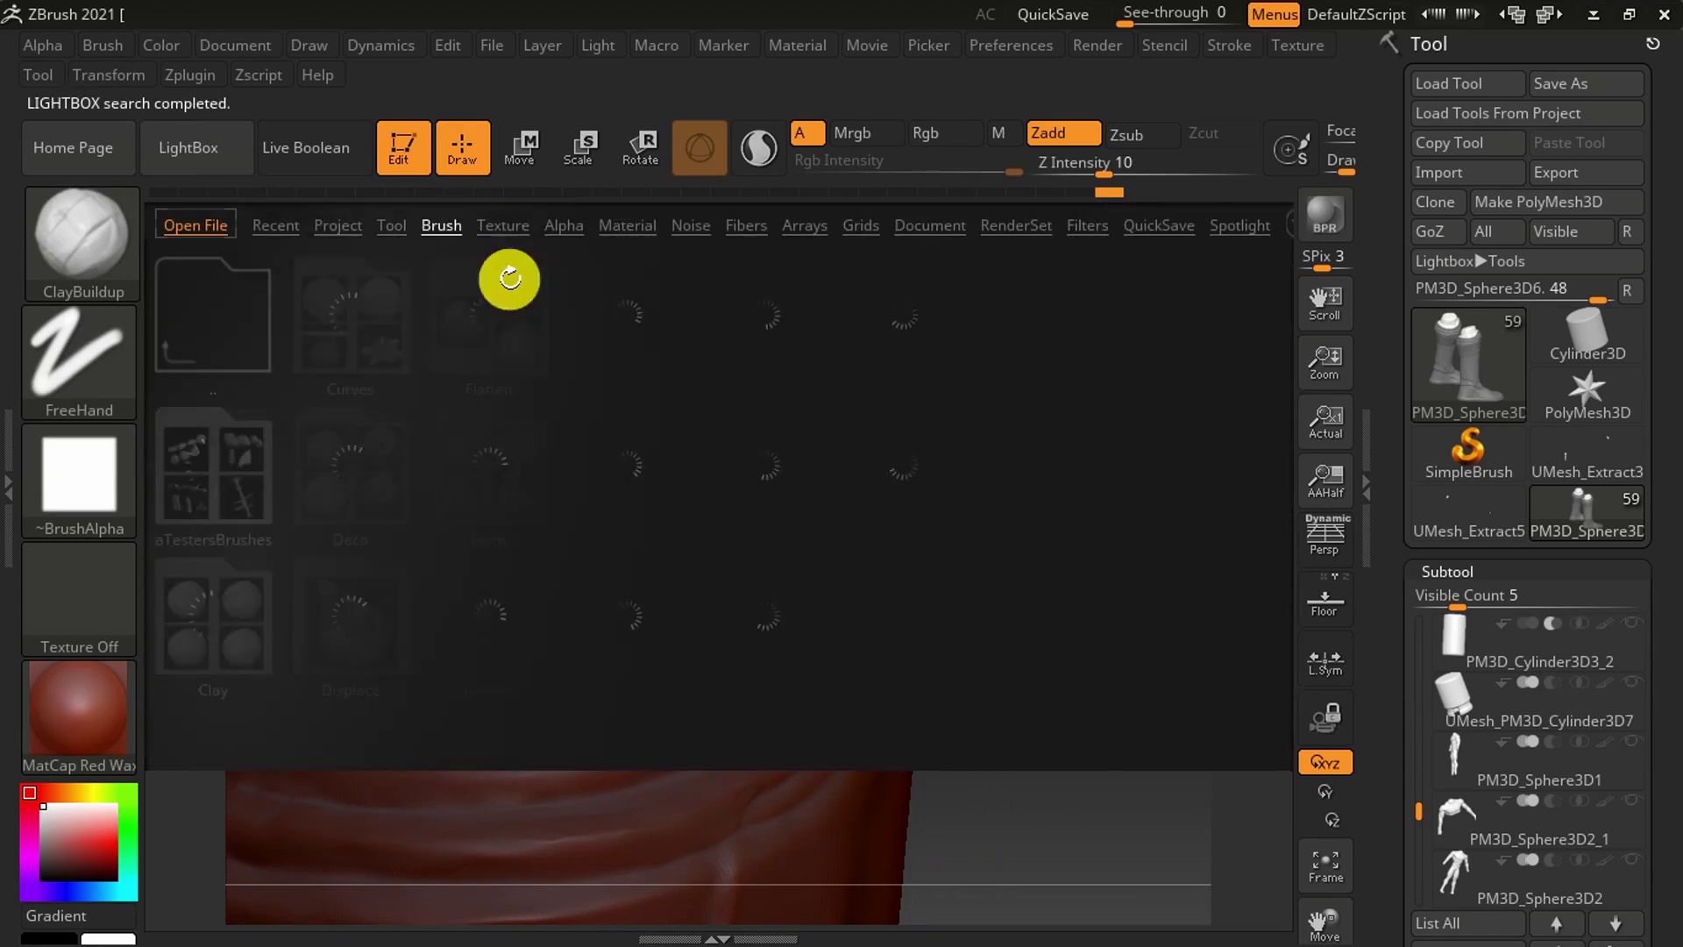
{"action": "left_click", "coordinate": [506, 270]}
{"action": "double_click", "coordinate": [364, 638]}
{"action": "mouse_move", "coordinate": [786, 681]}
{"action": "right_mouse_down"}
{"action": "mouse_move", "coordinate": [512, 605]}
{"action": "mouse_move", "coordinate": [534, 733]}
{"action": "mouse_move", "coordinate": [564, 673]}
{"action": "mouse_move", "coordinate": [558, 597]}
{"action": "mouse_move", "coordinate": [905, 763]}
{"action": "mouse_move", "coordinate": [555, 733]}
{"action": "right_mouse_up"}
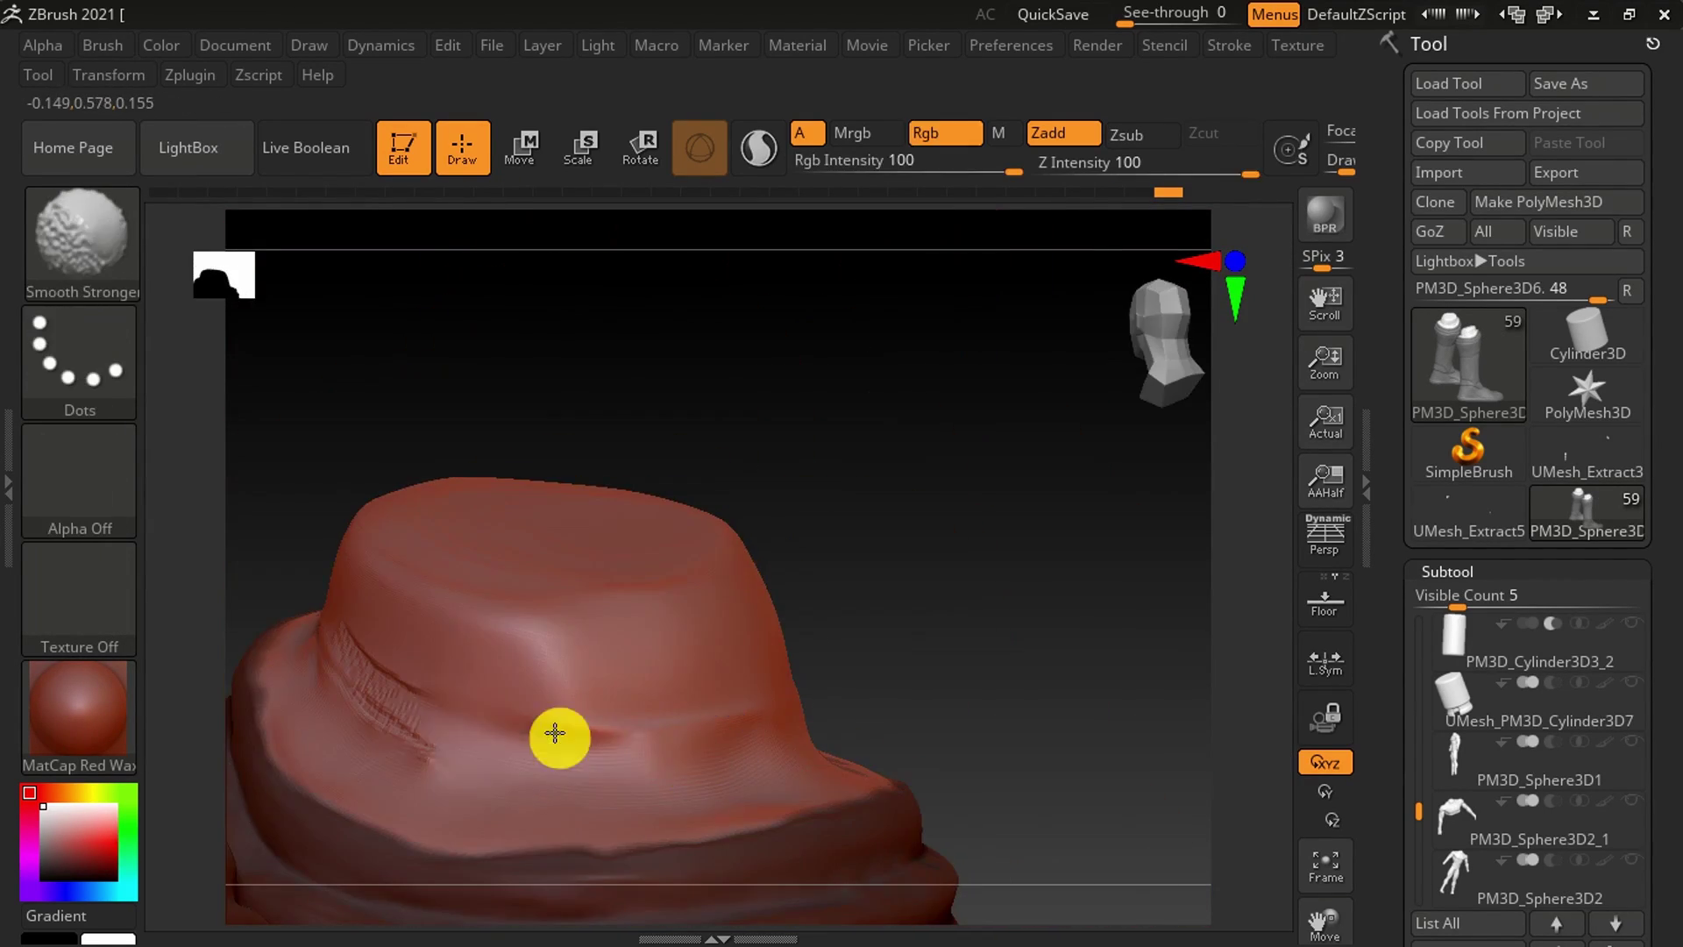
{"action": "mouse_move", "coordinate": [313, 524]}
{"action": "right_mouse_down"}
{"action": "mouse_move", "coordinate": [616, 662]}
{"action": "mouse_move", "coordinate": [474, 842]}
{"action": "mouse_move", "coordinate": [894, 576]}
{"action": "mouse_move", "coordinate": [902, 607]}
{"action": "right_mouse_up"}
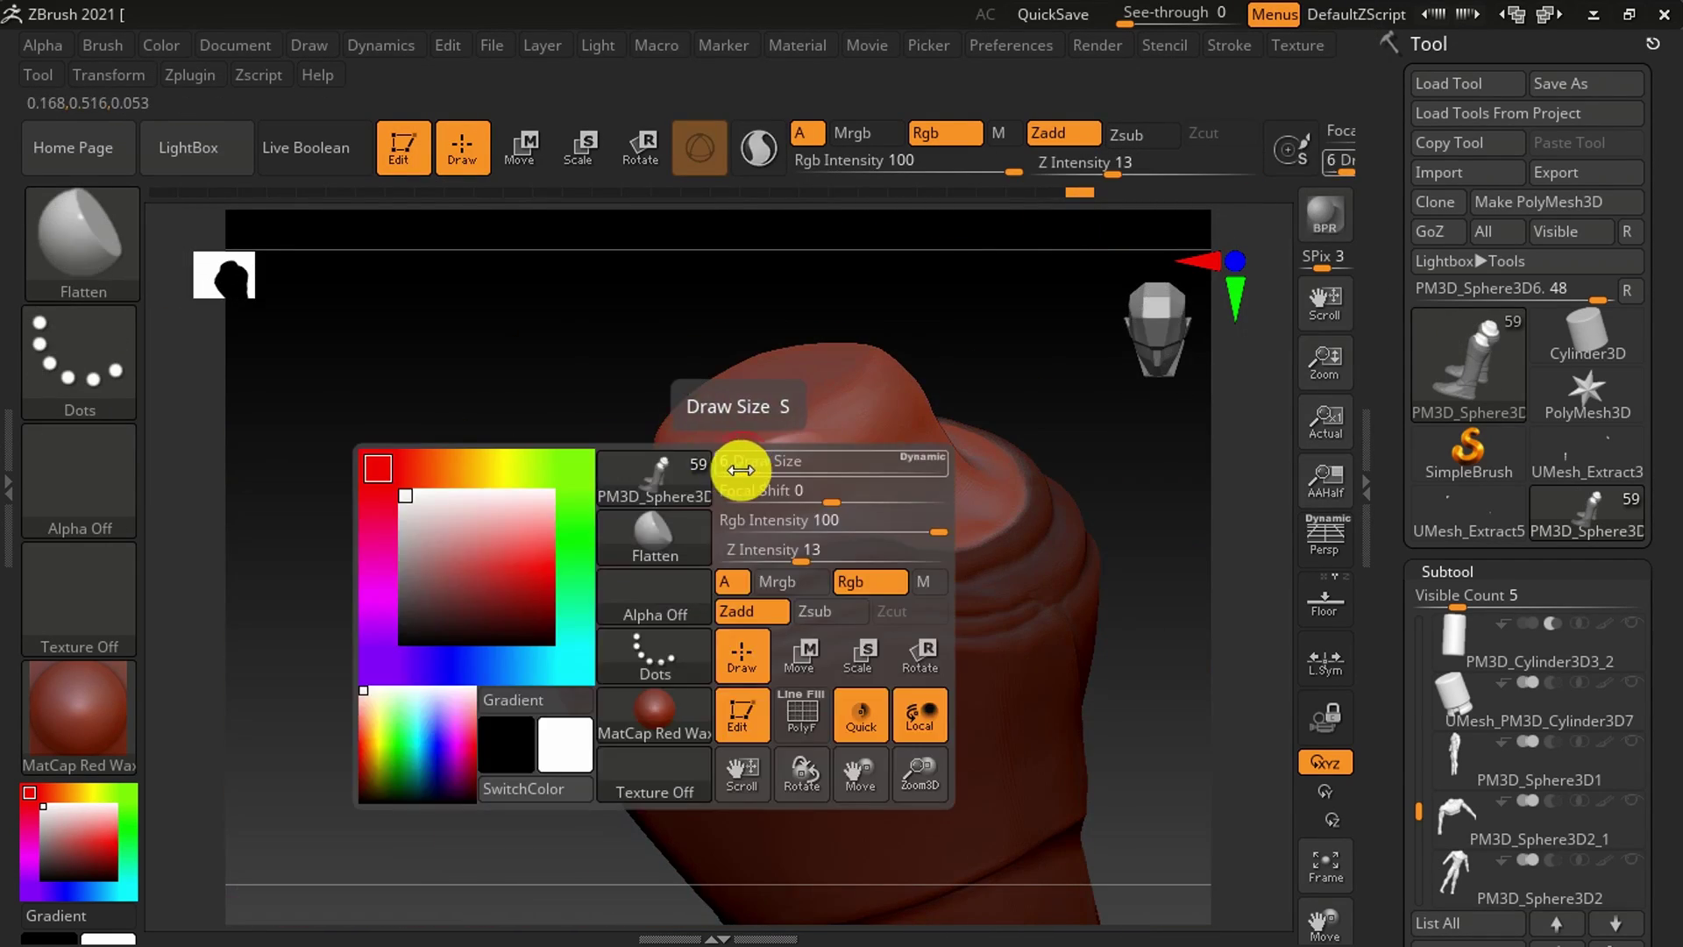
{"action": "mouse_move", "coordinate": [741, 469]}
{"action": "right_mouse_down"}
{"action": "mouse_move", "coordinate": [700, 519]}
{"action": "mouse_move", "coordinate": [607, 558]}
{"action": "mouse_move", "coordinate": [684, 586]}
{"action": "mouse_move", "coordinate": [684, 669]}
{"action": "mouse_move", "coordinate": [594, 570]}
{"action": "mouse_move", "coordinate": [671, 544]}
{"action": "right_mouse_up"}
{"action": "mouse_move", "coordinate": [826, 580]}
{"action": "right_mouse_down", "text": "shift"}
{"action": "mouse_move", "coordinate": [921, 777]}
{"action": "mouse_move", "coordinate": [920, 759]}
{"action": "mouse_move", "coordinate": [1057, 661]}
{"action": "right_mouse_up", "text": "shift"}
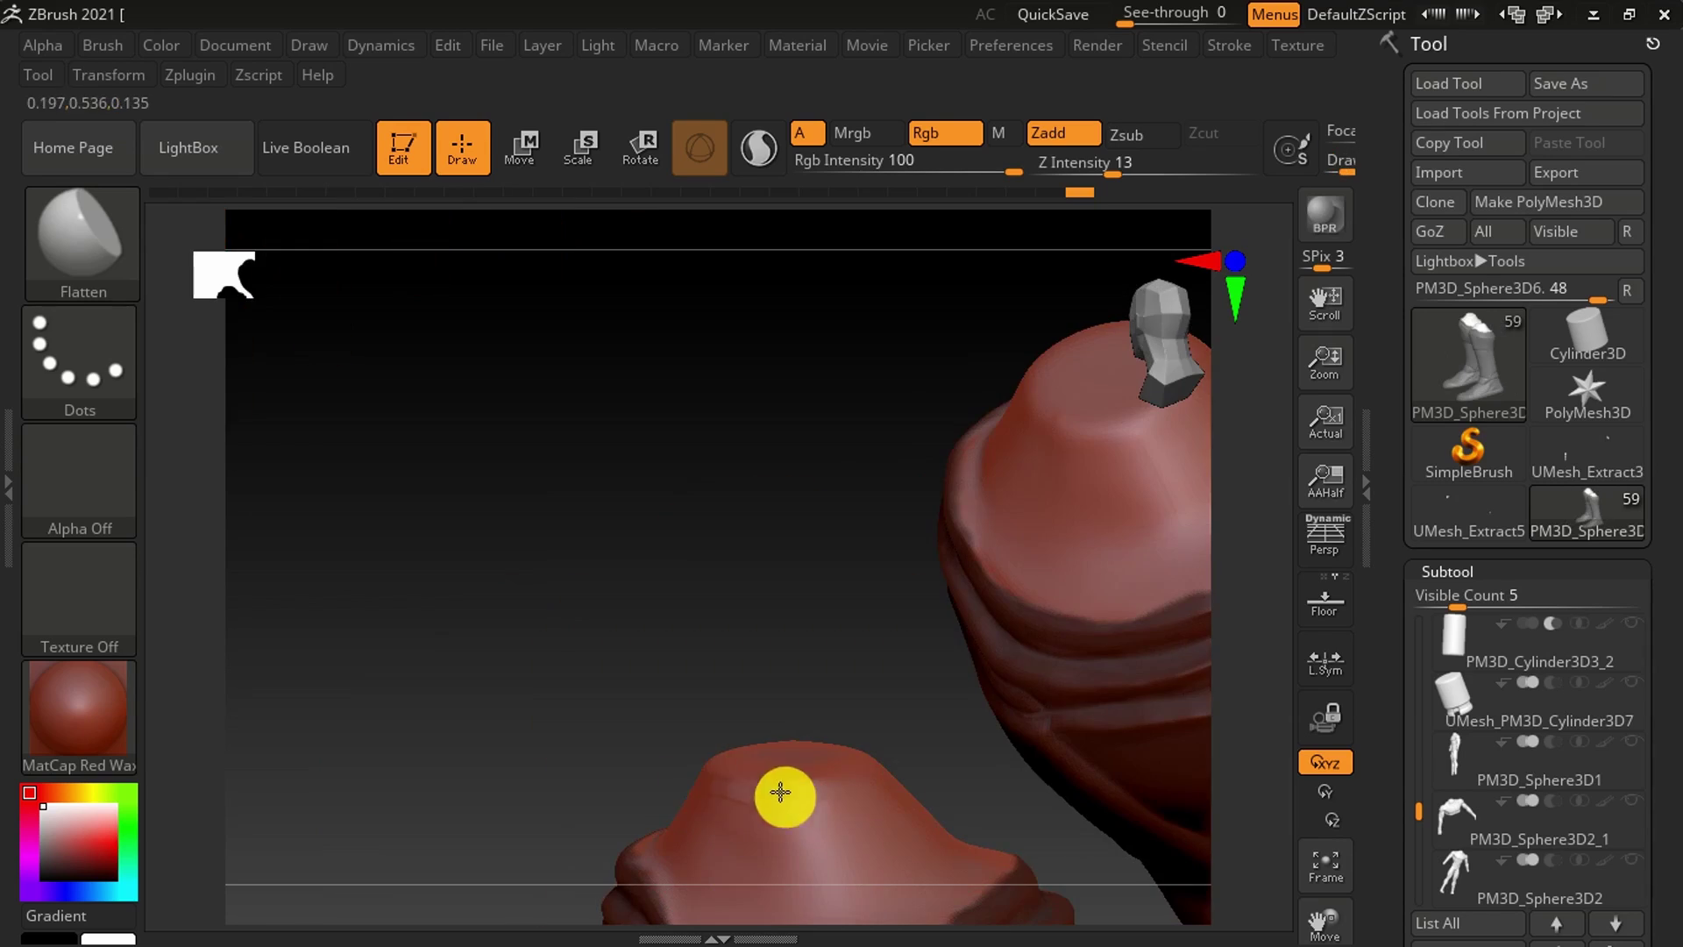
- Switch to a different sculpting brush and zoom in close on the arm
{"action": "key", "text": "b"}
{"action": "key", "text": "Escape"}
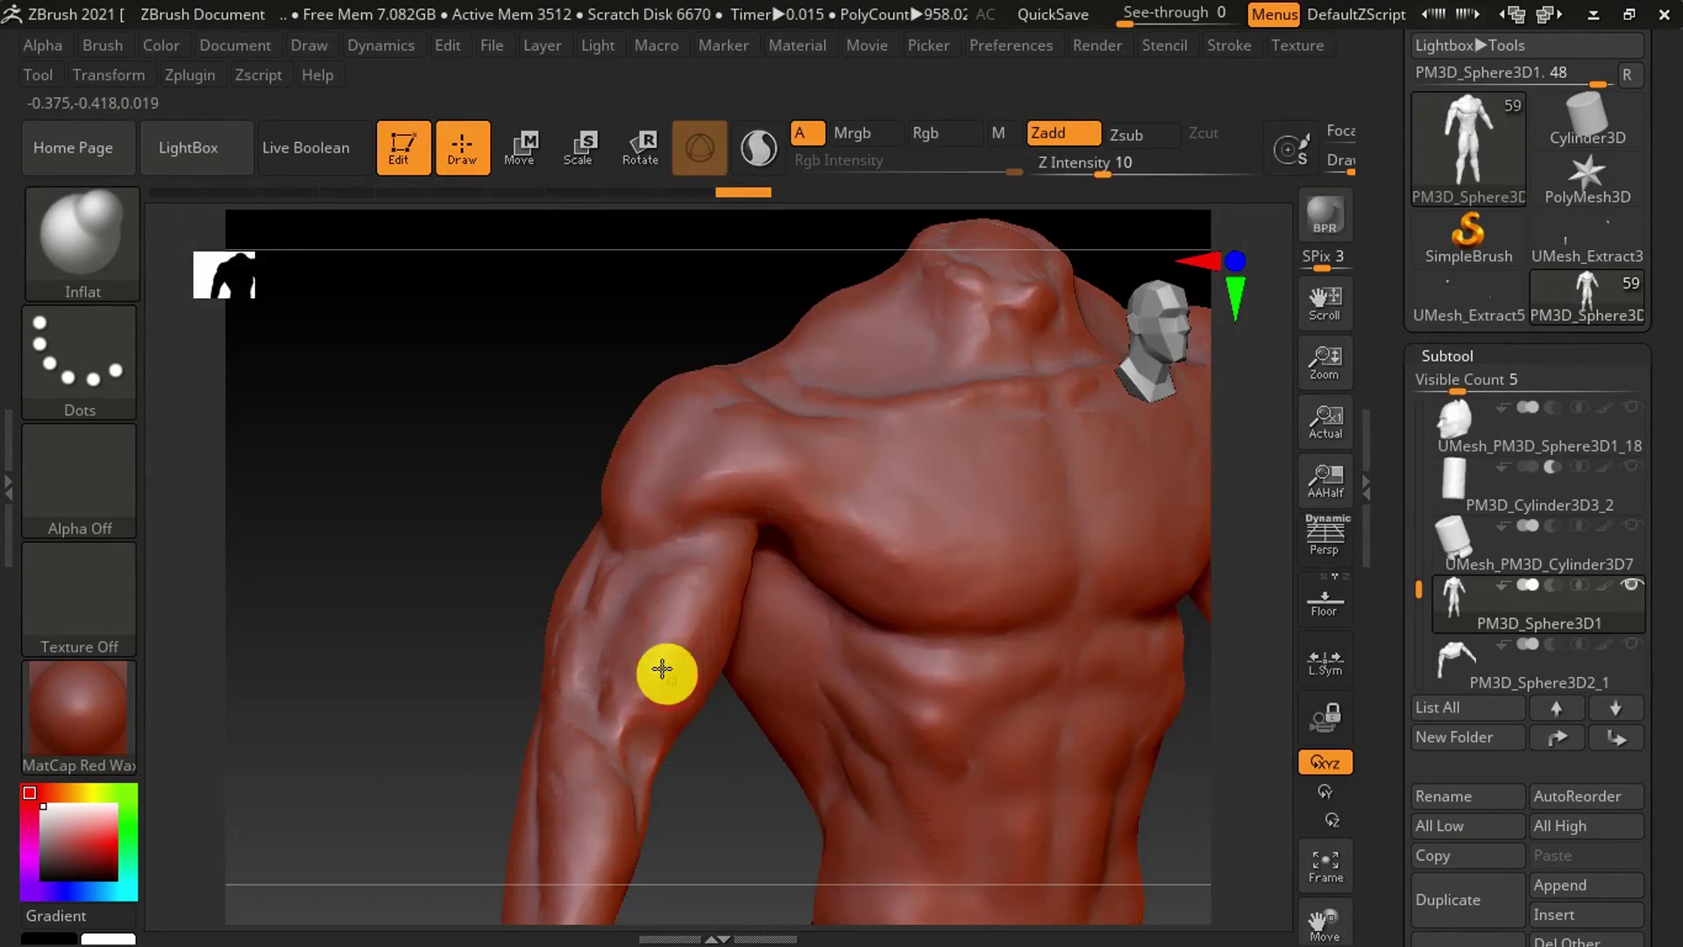
{"action": "mouse_move", "coordinate": [662, 669]}
{"action": "right_mouse_down", "text": "alt"}
{"action": "mouse_move", "coordinate": [526, 582]}
{"action": "mouse_move", "coordinate": [545, 722]}
{"action": "right_mouse_up", "text": "alt"}
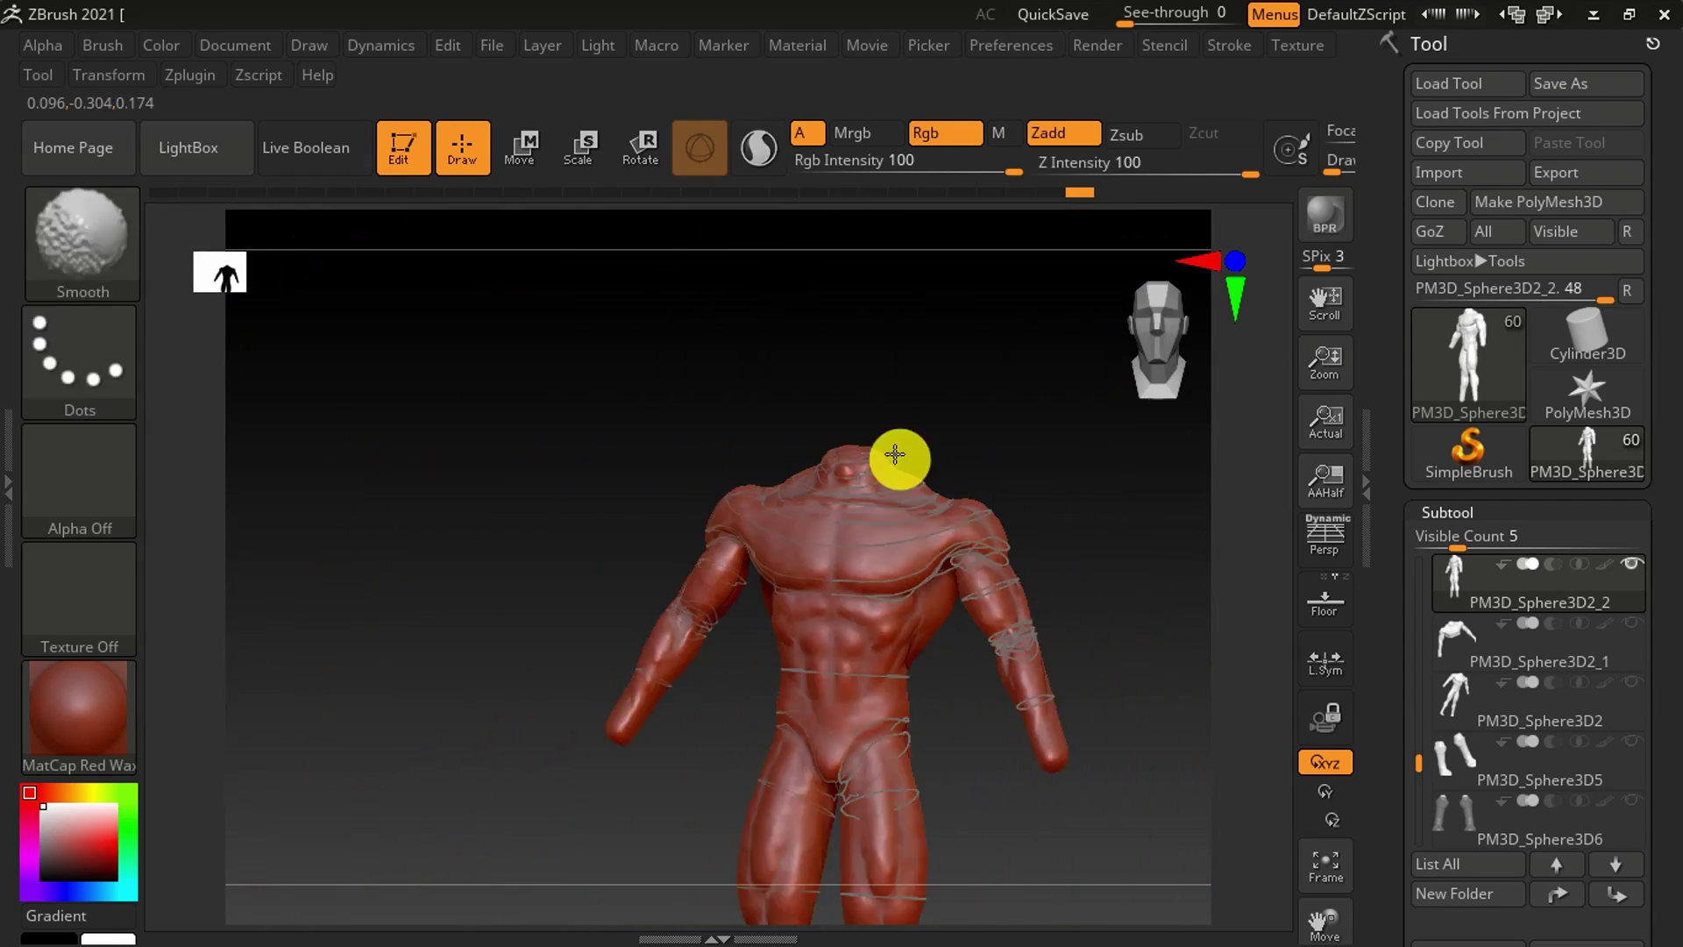
- Expand the Geometry settings and project the original sculpt detail onto the remeshed copy
{"action": "scroll", "coordinate": [1446, 558], "scroll_direction": "down", "scroll_amount": 10}
{"action": "left_click", "coordinate": [1456, 502]}
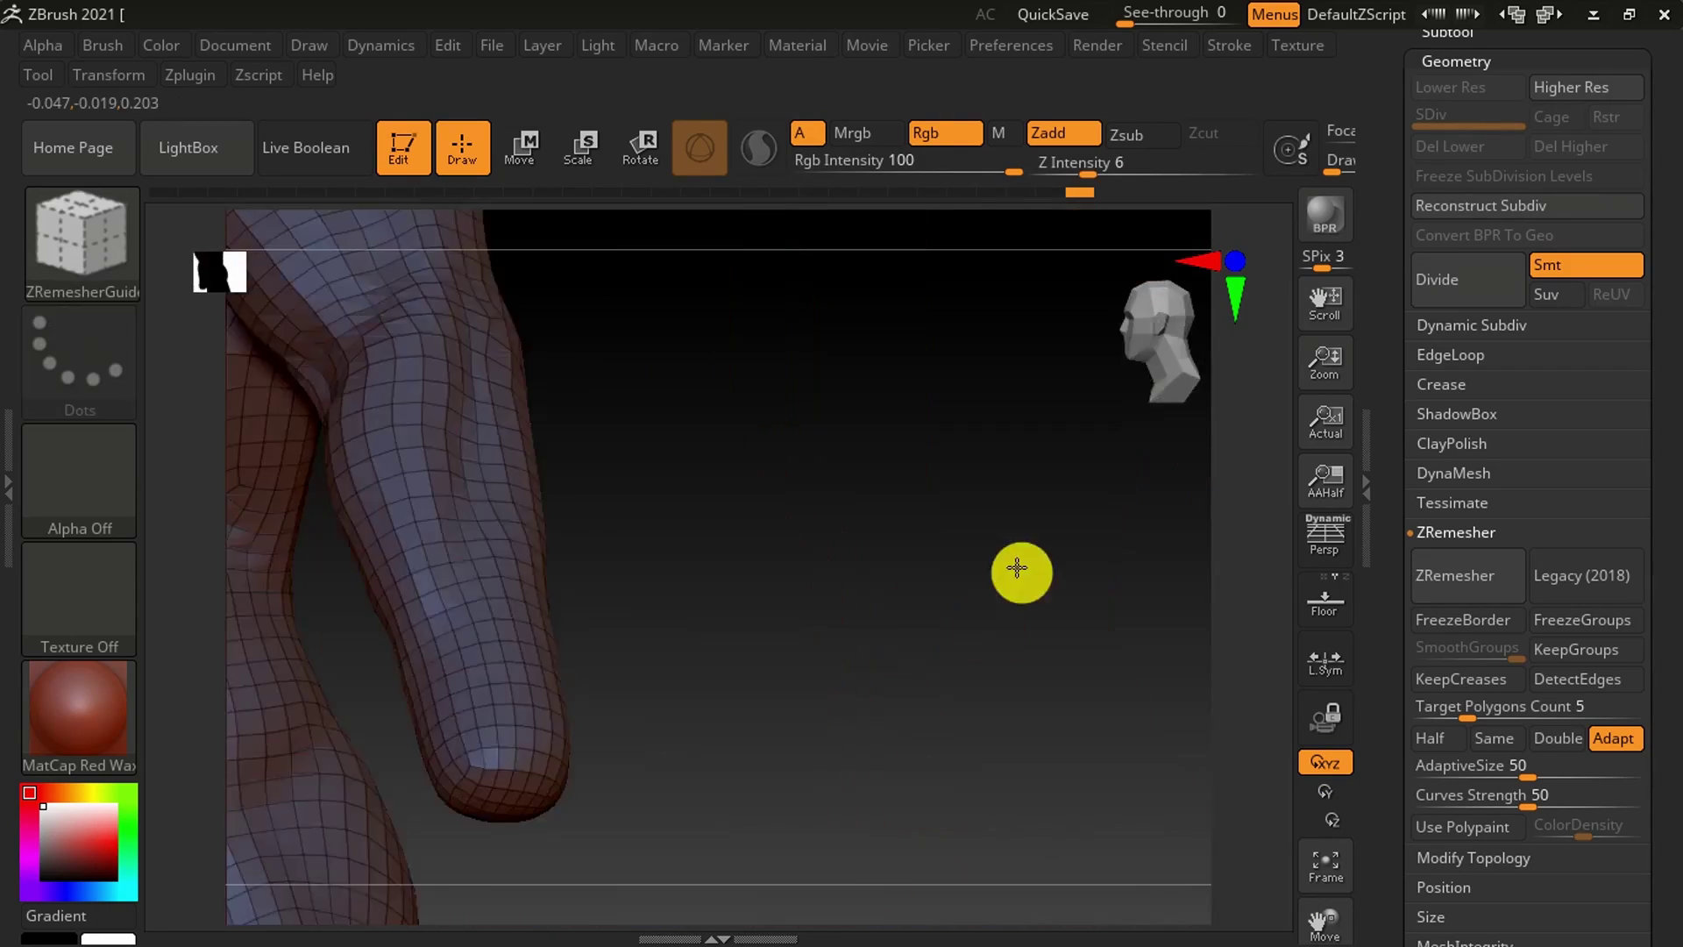
{"action": "scroll", "coordinate": [1499, 471], "scroll_direction": "down", "scroll_amount": 3}
{"action": "left_click", "coordinate": [1462, 747]}
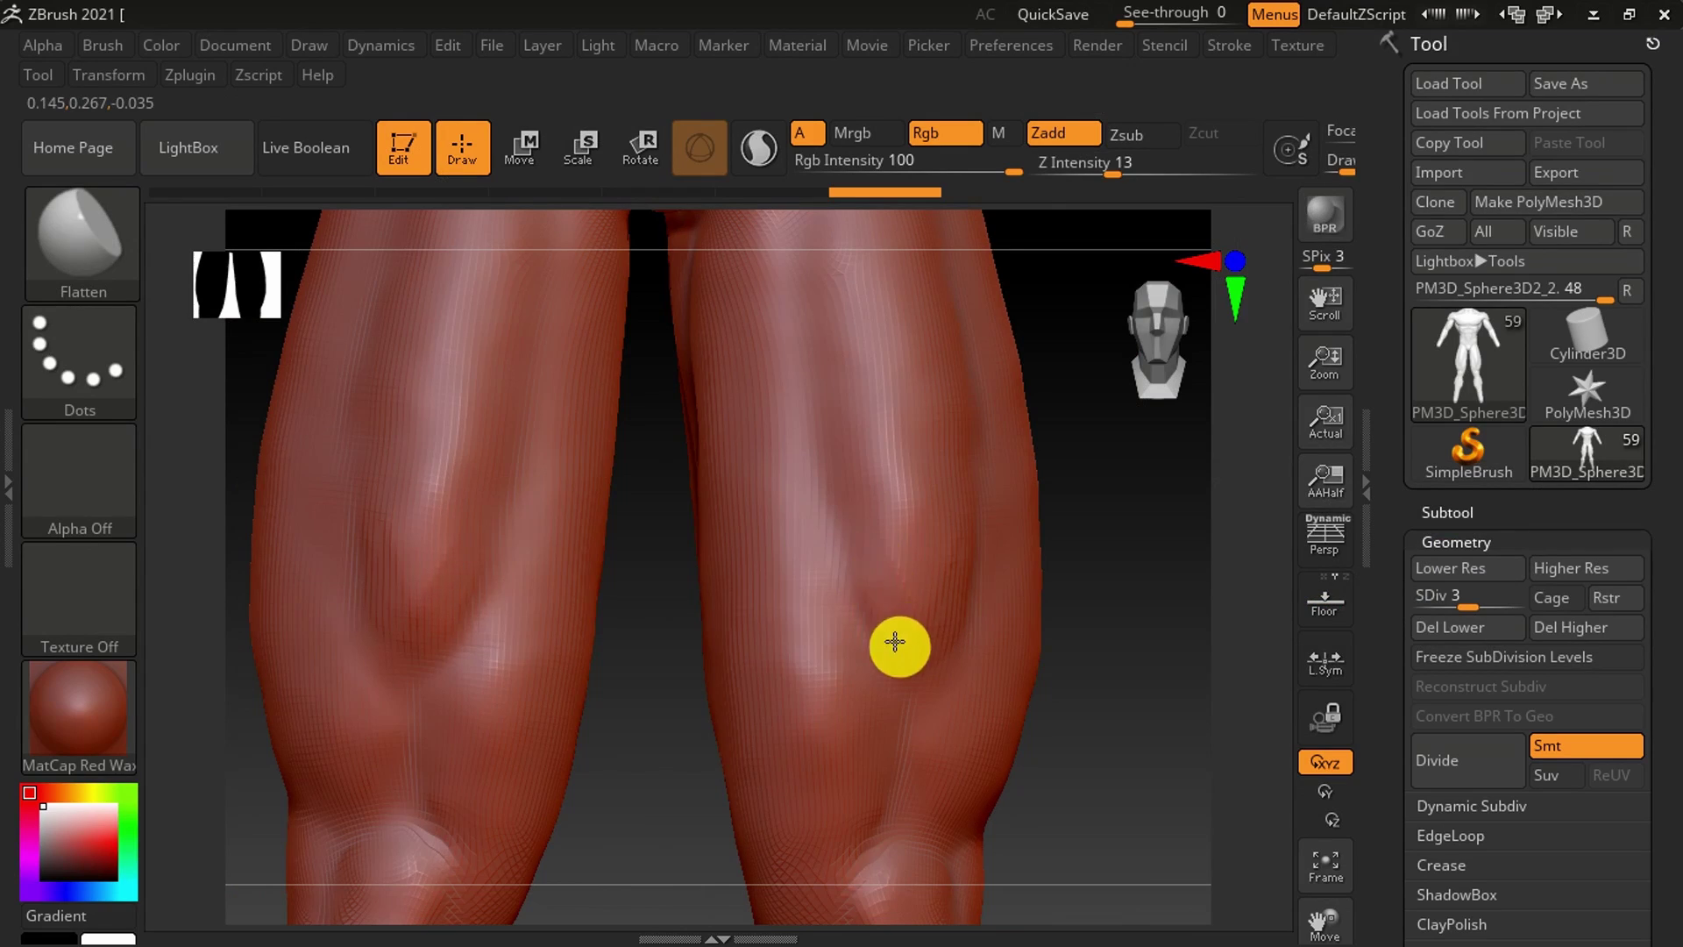
- Raise the body copy to subdivision level 5, resize the brush and pick Inflat
{"action": "key", "text": "d"}
{"action": "key", "text": "d"}
{"action": "right_click_drag", "start_coordinate": [907, 519], "coordinate": [665, 518]}
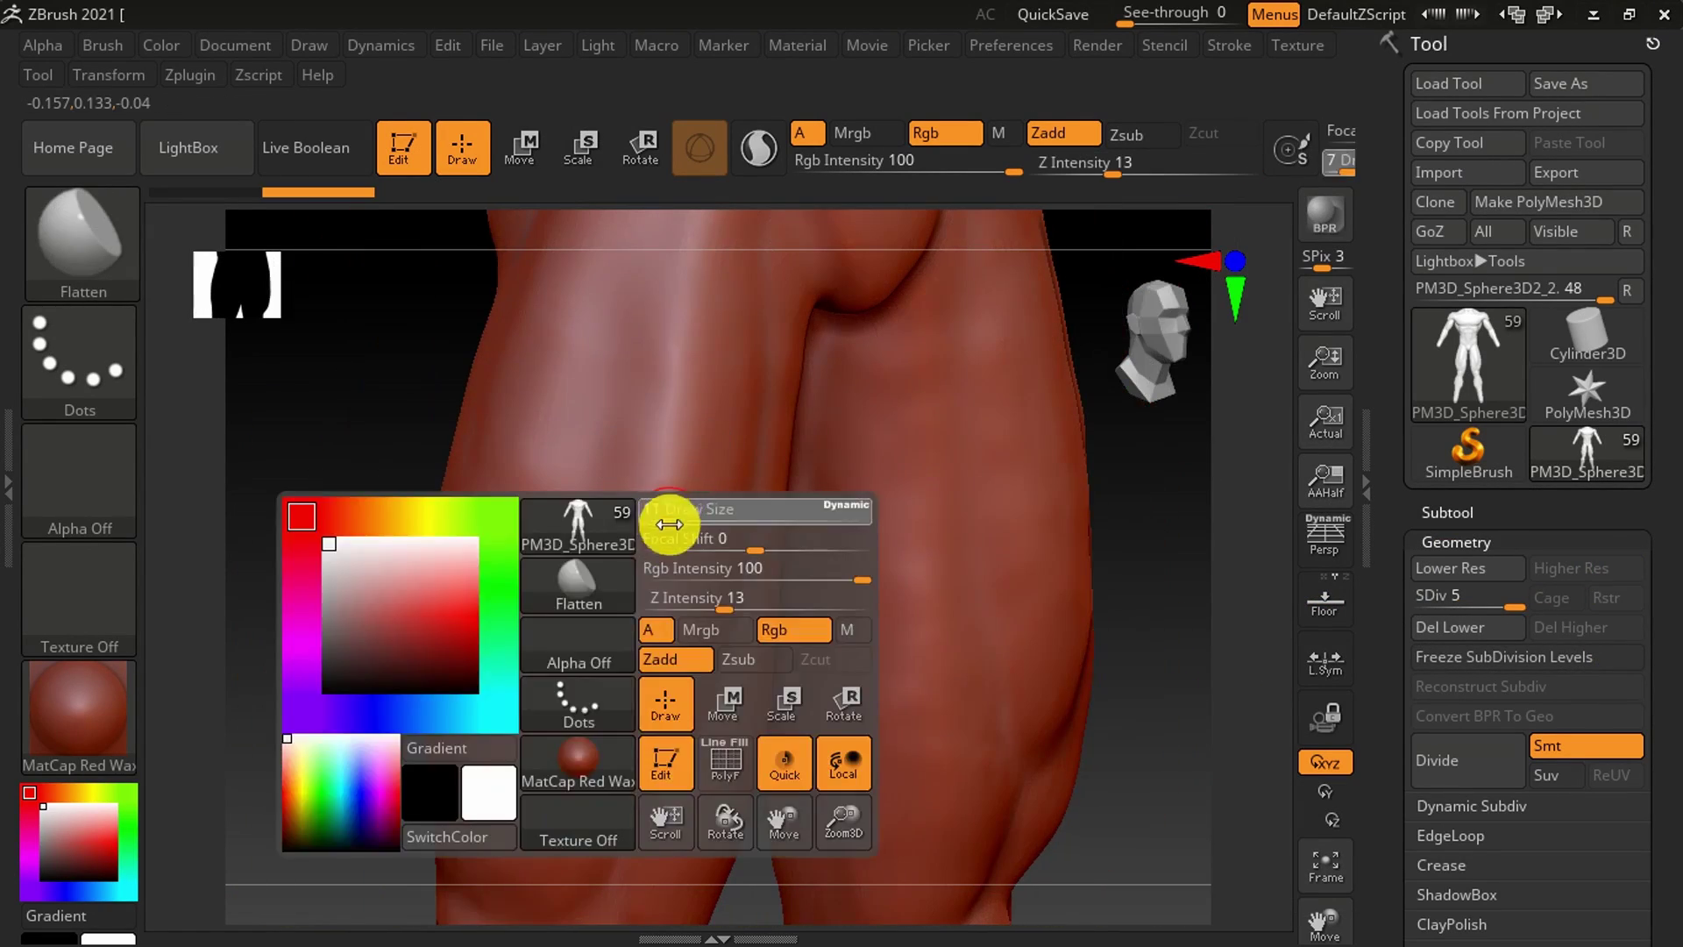
{"action": "mouse_move", "coordinate": [605, 593]}
{"action": "right_mouse_down"}
{"action": "mouse_move", "coordinate": [687, 507]}
{"action": "mouse_move", "coordinate": [870, 585]}
{"action": "mouse_move", "coordinate": [601, 575]}
{"action": "mouse_move", "coordinate": [781, 666]}
{"action": "mouse_move", "coordinate": [1075, 424]}
{"action": "mouse_move", "coordinate": [859, 546]}
{"action": "mouse_move", "coordinate": [902, 556]}
{"action": "mouse_move", "coordinate": [864, 552]}
{"action": "mouse_move", "coordinate": [932, 676]}
{"action": "mouse_move", "coordinate": [903, 470]}
{"action": "mouse_move", "coordinate": [811, 546]}
{"action": "right_mouse_up"}
{"action": "key", "text": "b"}
{"action": "key", "text": "i"}
{"action": "key", "text": "n"}
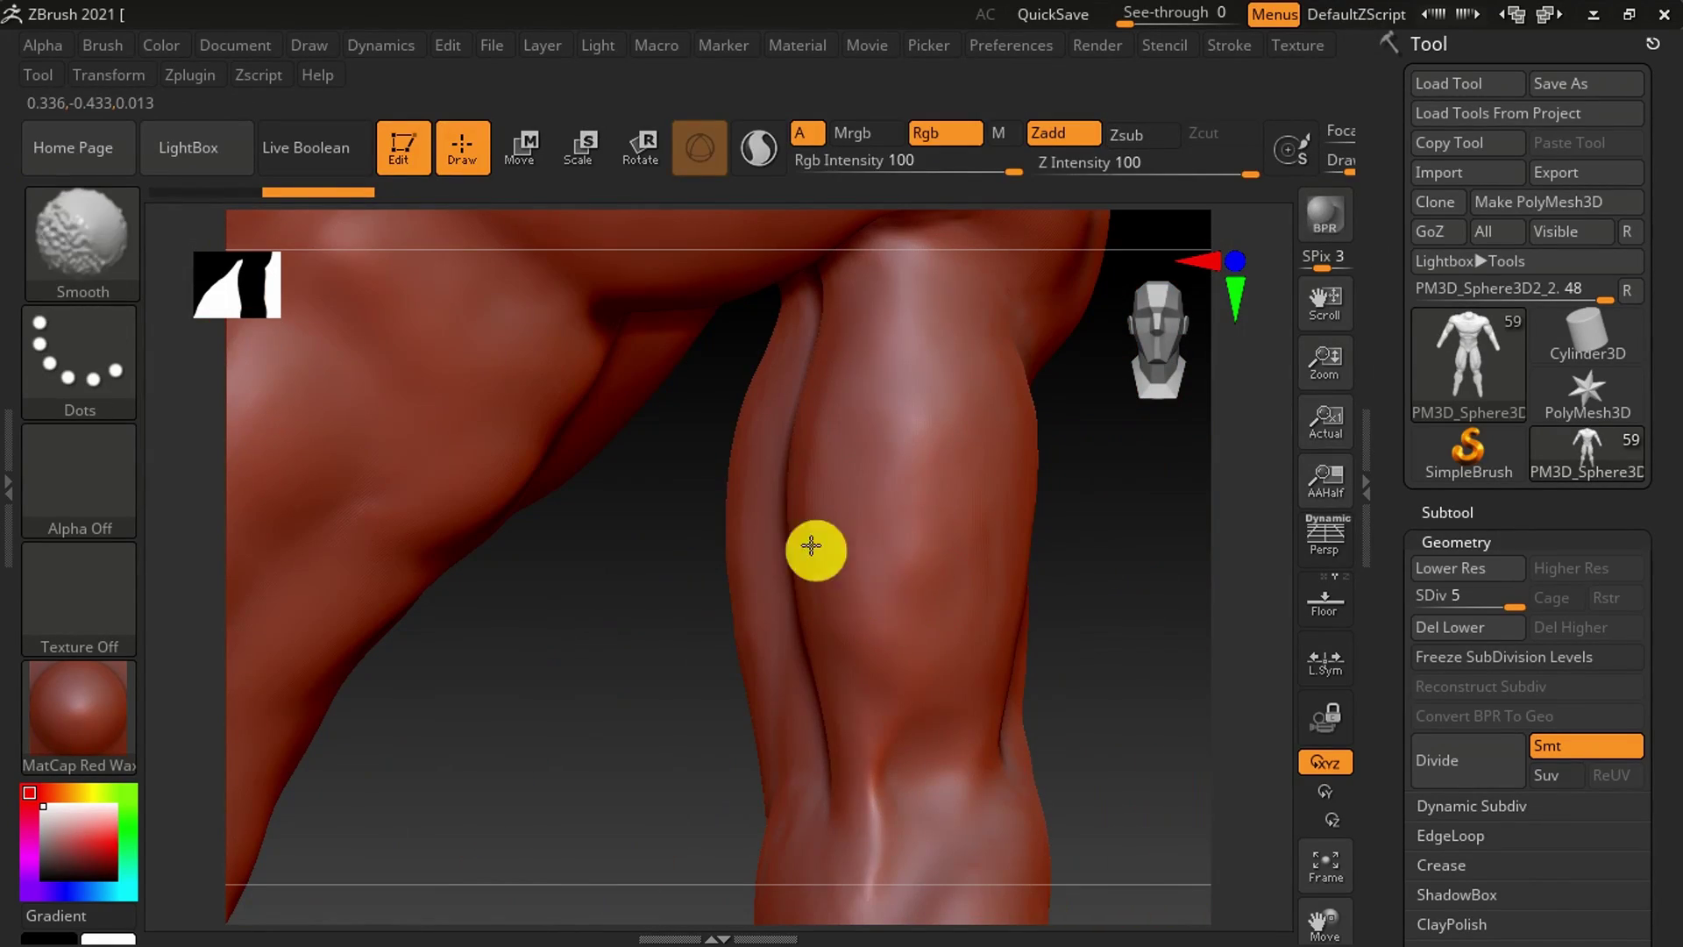
- Smooth the front of the leg and flatten the lower leg and calf planes
{"action": "mouse_move", "coordinate": [924, 602]}
{"action": "right_mouse_down"}
{"action": "mouse_move", "coordinate": [1011, 673]}
{"action": "mouse_move", "coordinate": [936, 647]}
{"action": "mouse_move", "coordinate": [906, 669]}
{"action": "mouse_move", "coordinate": [802, 606]}
{"action": "mouse_move", "coordinate": [620, 623]}
{"action": "mouse_move", "coordinate": [740, 628]}
{"action": "mouse_move", "coordinate": [631, 602]}
{"action": "mouse_move", "coordinate": [594, 450]}
{"action": "mouse_move", "coordinate": [736, 646]}
{"action": "mouse_move", "coordinate": [754, 523]}
{"action": "mouse_move", "coordinate": [792, 748]}
{"action": "right_mouse_up"}
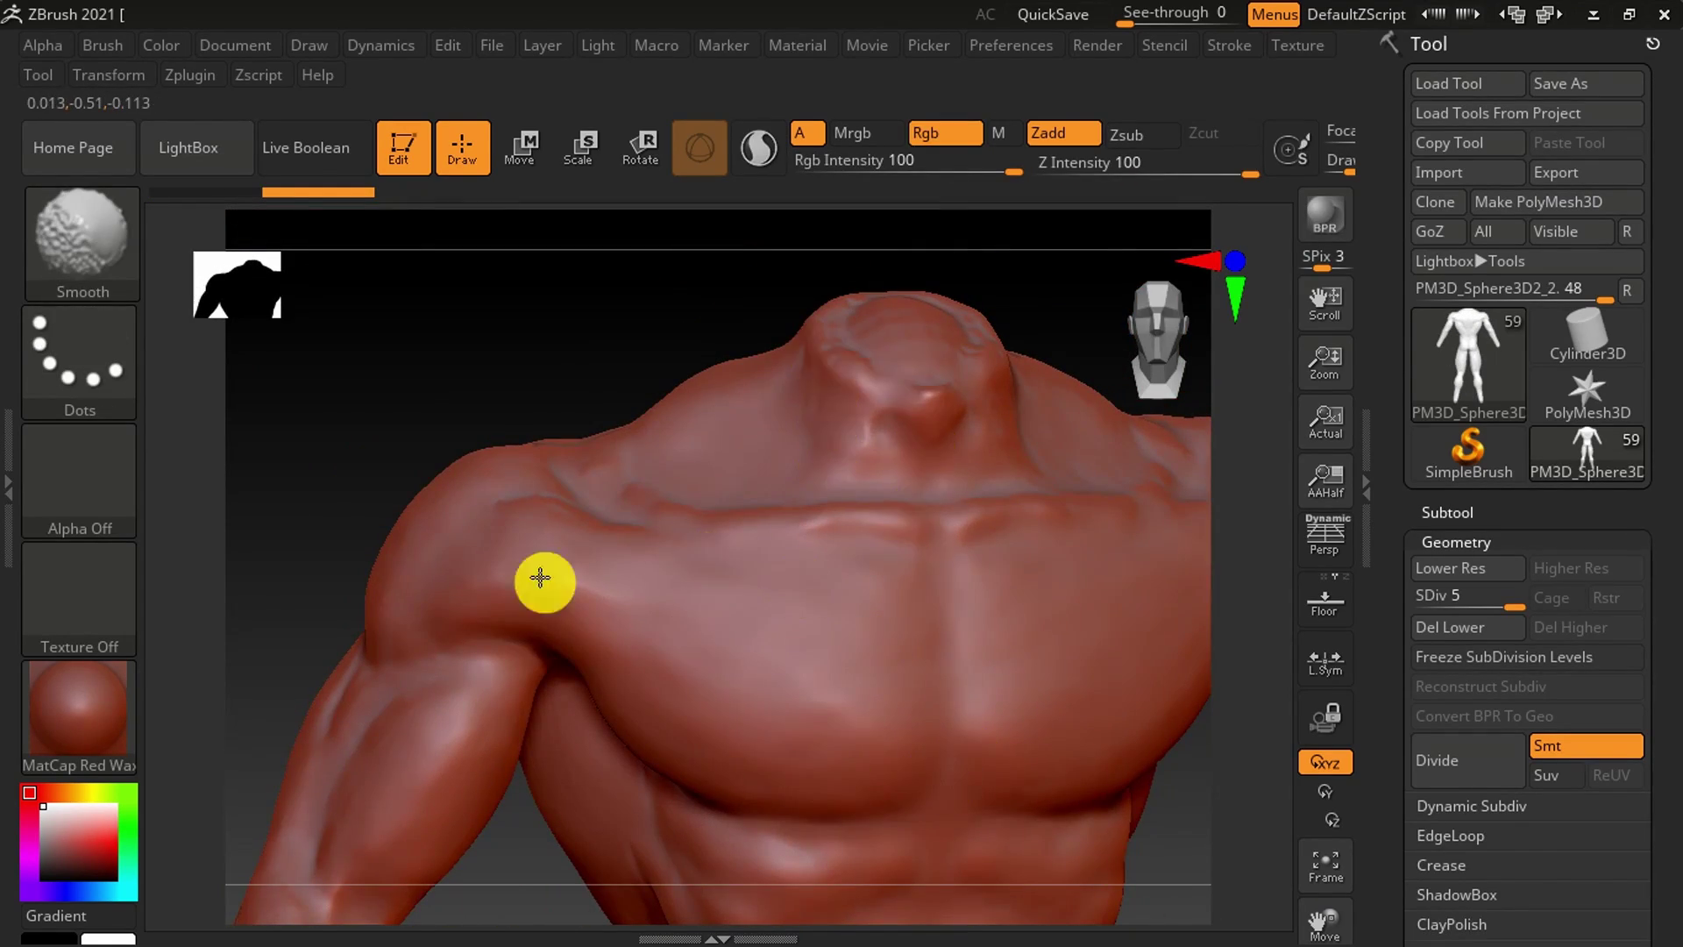
{"action": "mouse_move", "coordinate": [540, 577]}
{"action": "right_mouse_down"}
{"action": "mouse_move", "coordinate": [628, 725]}
{"action": "mouse_move", "coordinate": [936, 763]}
{"action": "mouse_move", "coordinate": [725, 601]}
{"action": "mouse_move", "coordinate": [796, 526]}
{"action": "right_mouse_up"}
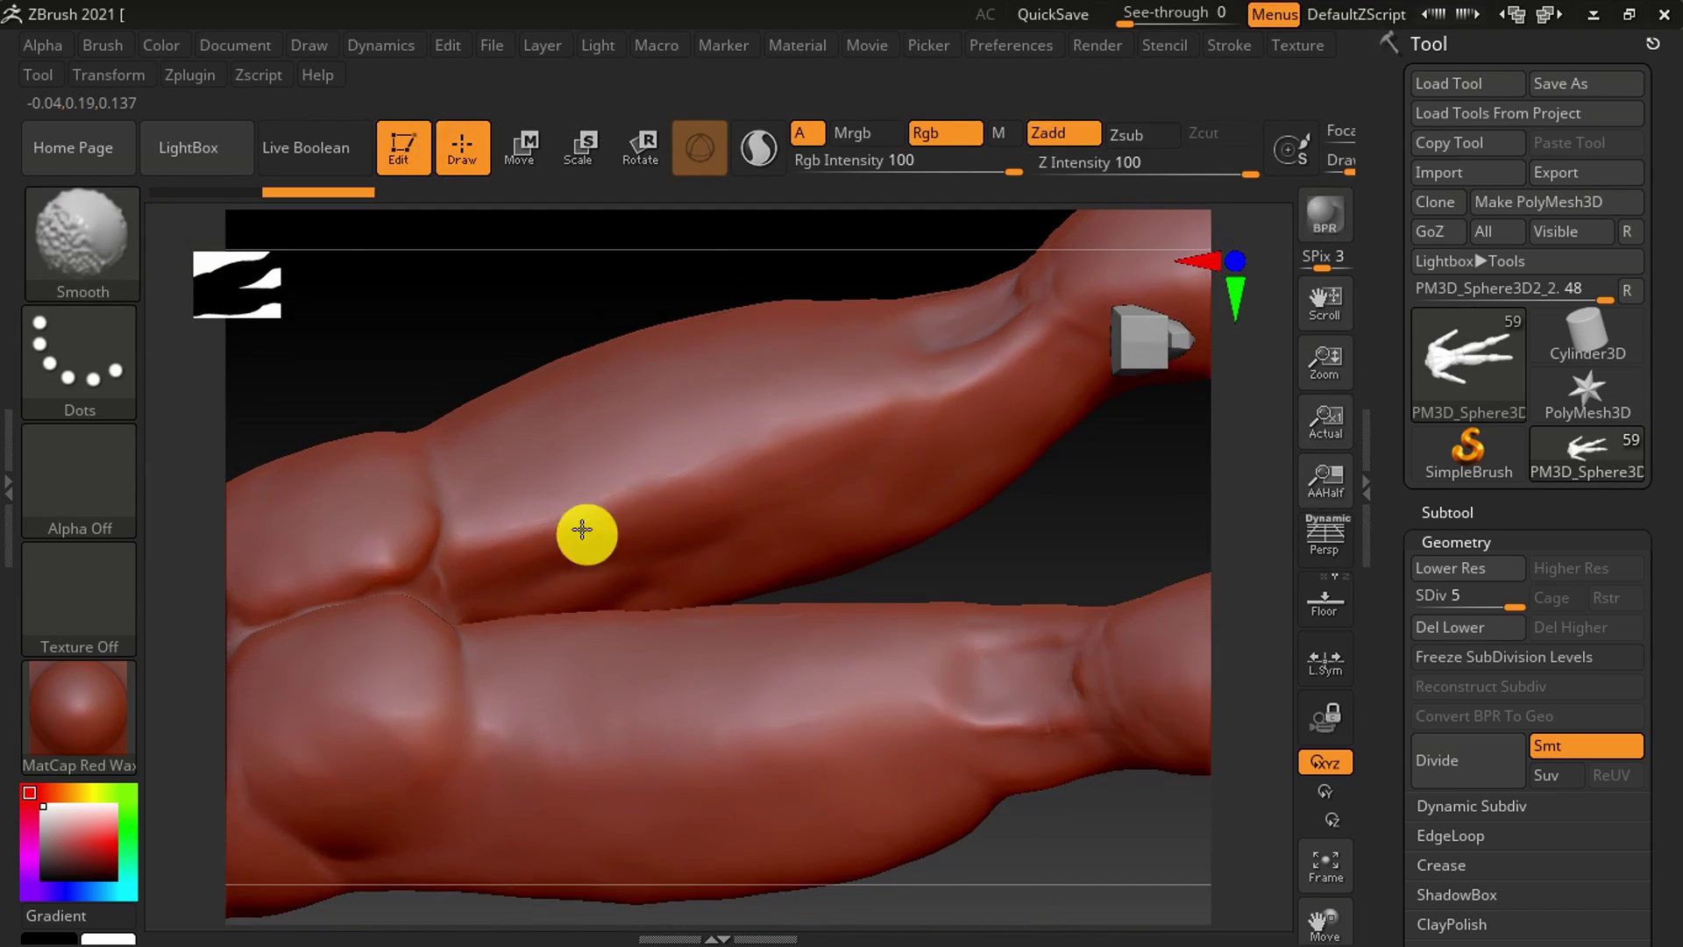
{"action": "mouse_move", "coordinate": [583, 529]}
{"action": "right_mouse_down"}
{"action": "mouse_move", "coordinate": [853, 687]}
{"action": "mouse_move", "coordinate": [613, 455]}
{"action": "right_mouse_up"}
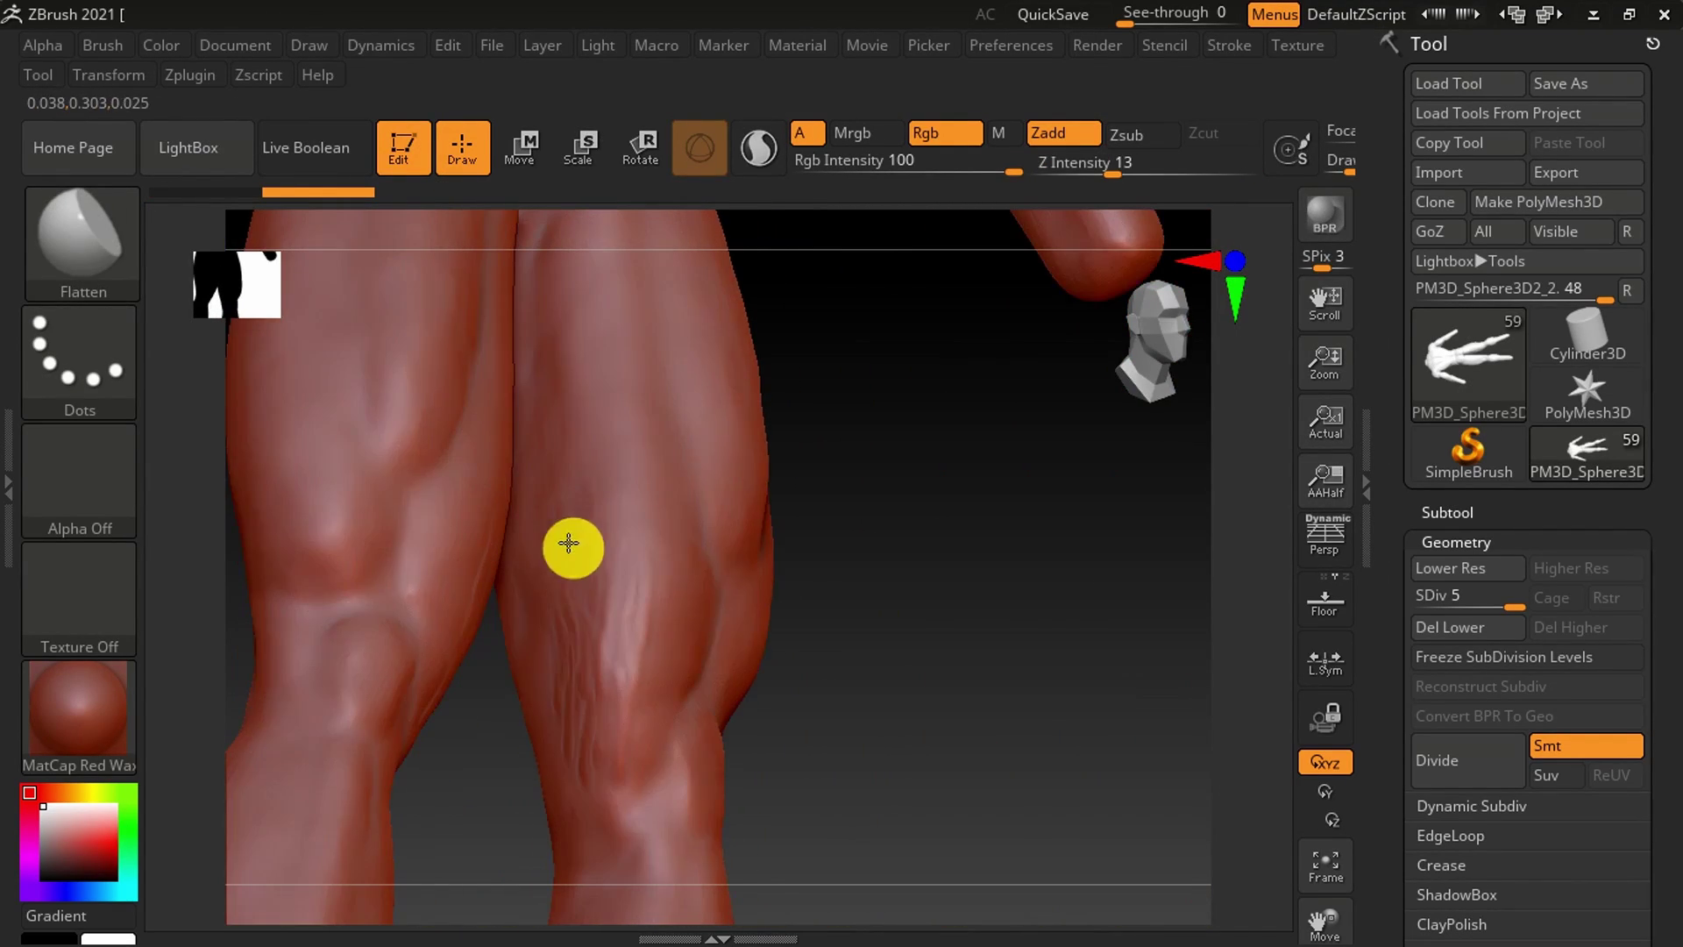
{"action": "right_click_drag", "start_coordinate": [568, 544], "coordinate": [558, 436], "text": "shift"}
{"action": "right_click_drag", "start_coordinate": [582, 670], "coordinate": [545, 625]}
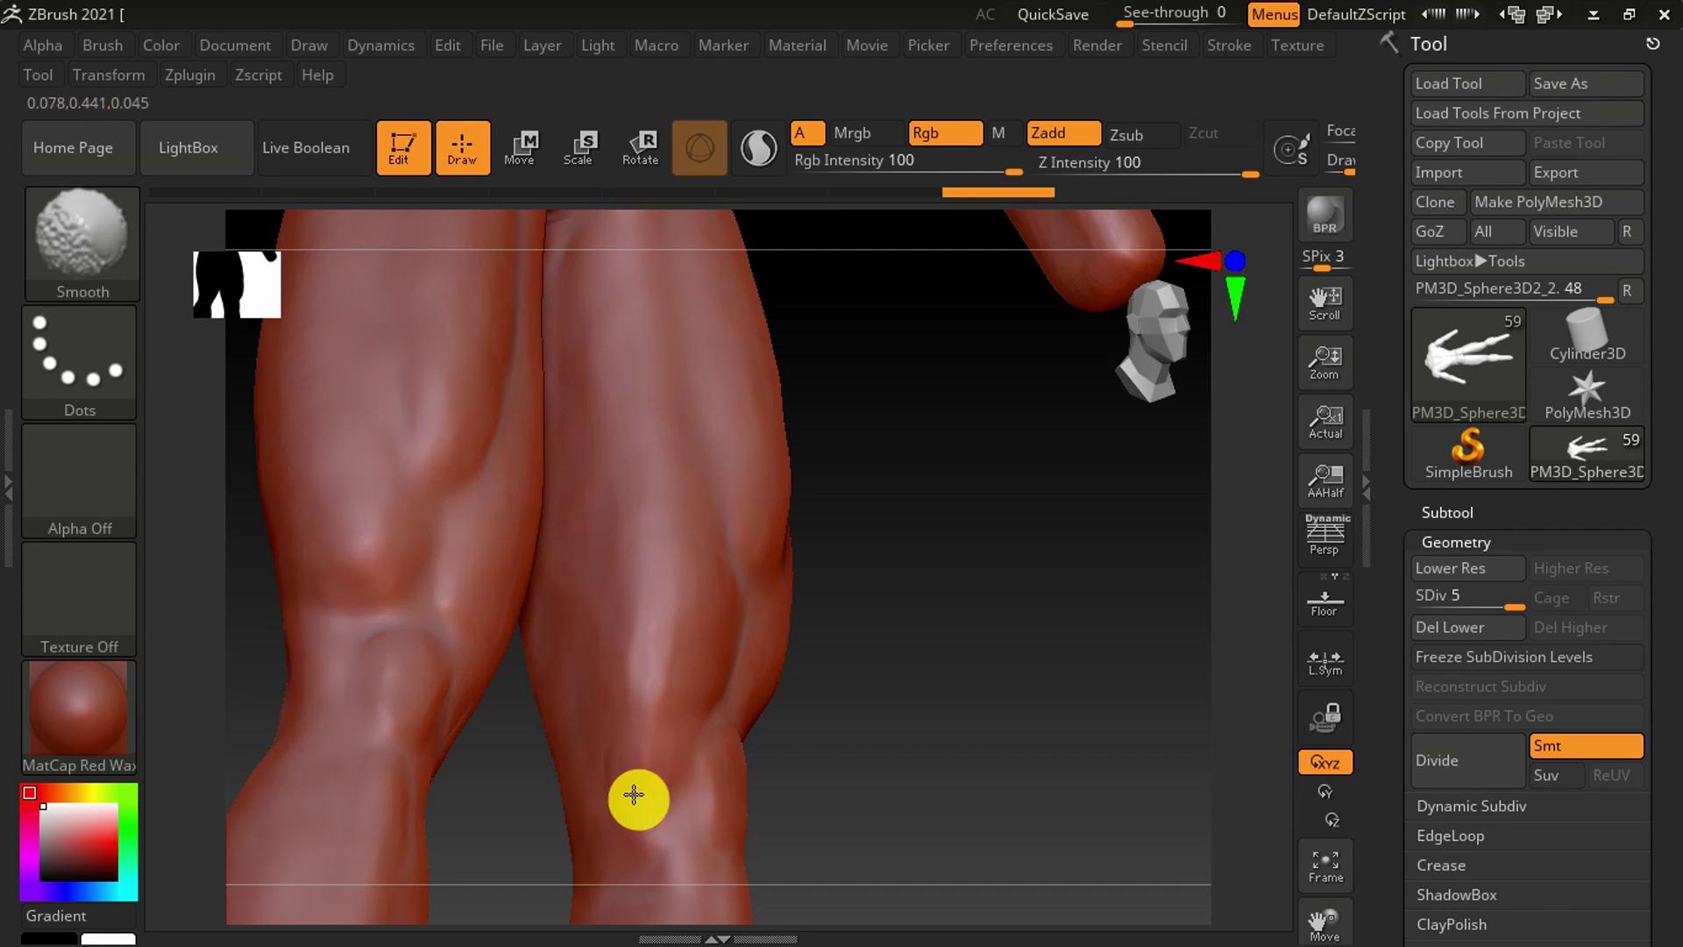
{"action": "mouse_move", "coordinate": [566, 431]}
{"action": "right_mouse_down", "text": "shift"}
{"action": "mouse_move", "coordinate": [576, 414]}
{"action": "mouse_move", "coordinate": [595, 585]}
{"action": "mouse_move", "coordinate": [624, 642]}
{"action": "mouse_move", "coordinate": [785, 628]}
{"action": "mouse_move", "coordinate": [439, 561]}
{"action": "mouse_move", "coordinate": [682, 562]}
{"action": "right_mouse_up", "text": "shift"}
- Choose a new smoothing brush and smooth the thigh surface
{"action": "key", "text": "b"}
{"action": "left_click", "coordinate": [977, 680], "text": "shift"}
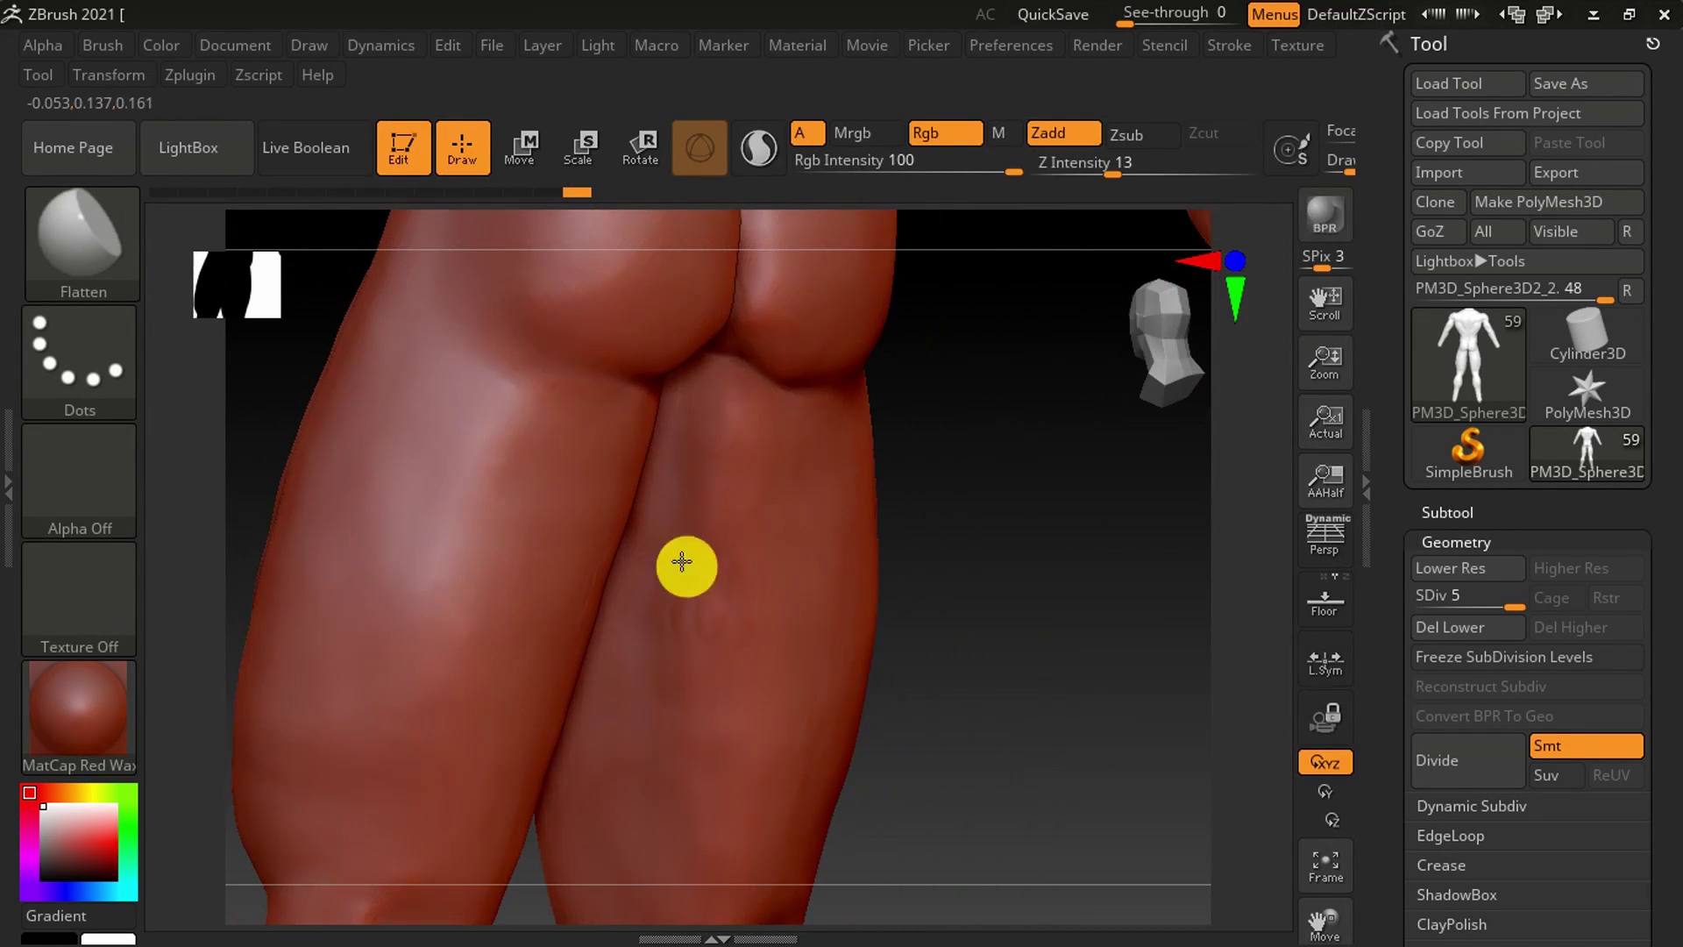
{"action": "mouse_move", "coordinate": [676, 783]}
{"action": "right_mouse_down", "text": "shift"}
{"action": "mouse_move", "coordinate": [602, 591]}
{"action": "mouse_move", "coordinate": [609, 628]}
{"action": "mouse_move", "coordinate": [695, 605]}
{"action": "mouse_move", "coordinate": [579, 467]}
{"action": "mouse_move", "coordinate": [614, 496]}
{"action": "right_mouse_up", "text": "shift"}
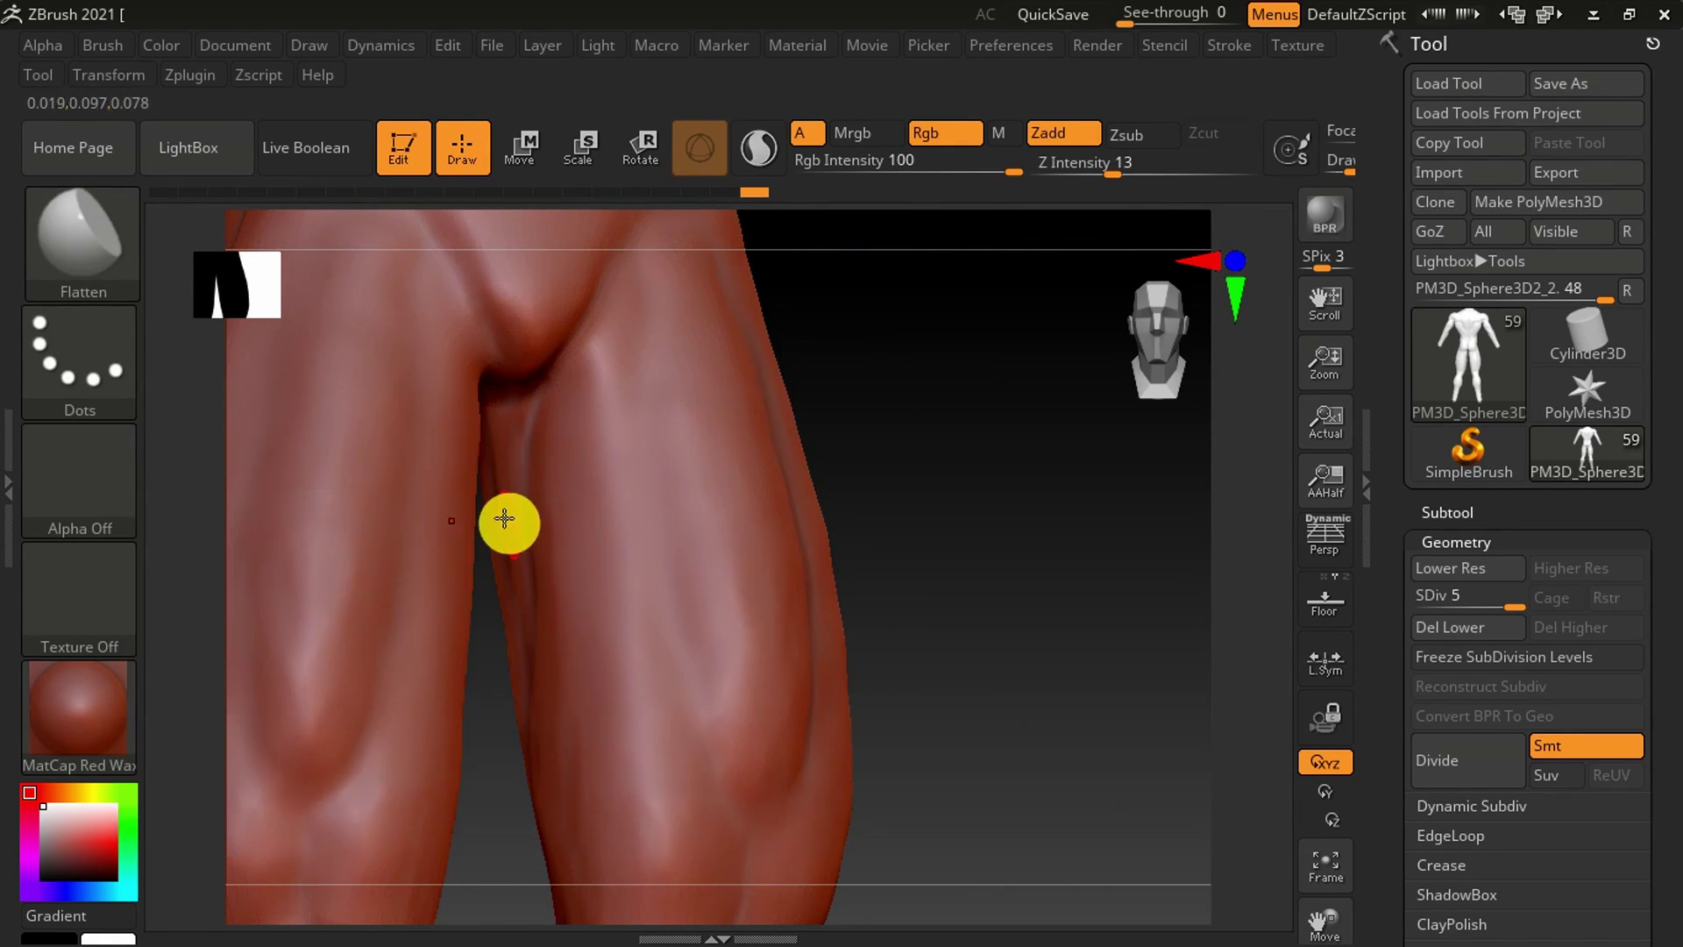
{"action": "mouse_move", "coordinate": [503, 621]}
{"action": "right_mouse_down"}
{"action": "mouse_move", "coordinate": [687, 544]}
{"action": "mouse_move", "coordinate": [587, 498]}
{"action": "right_mouse_up"}
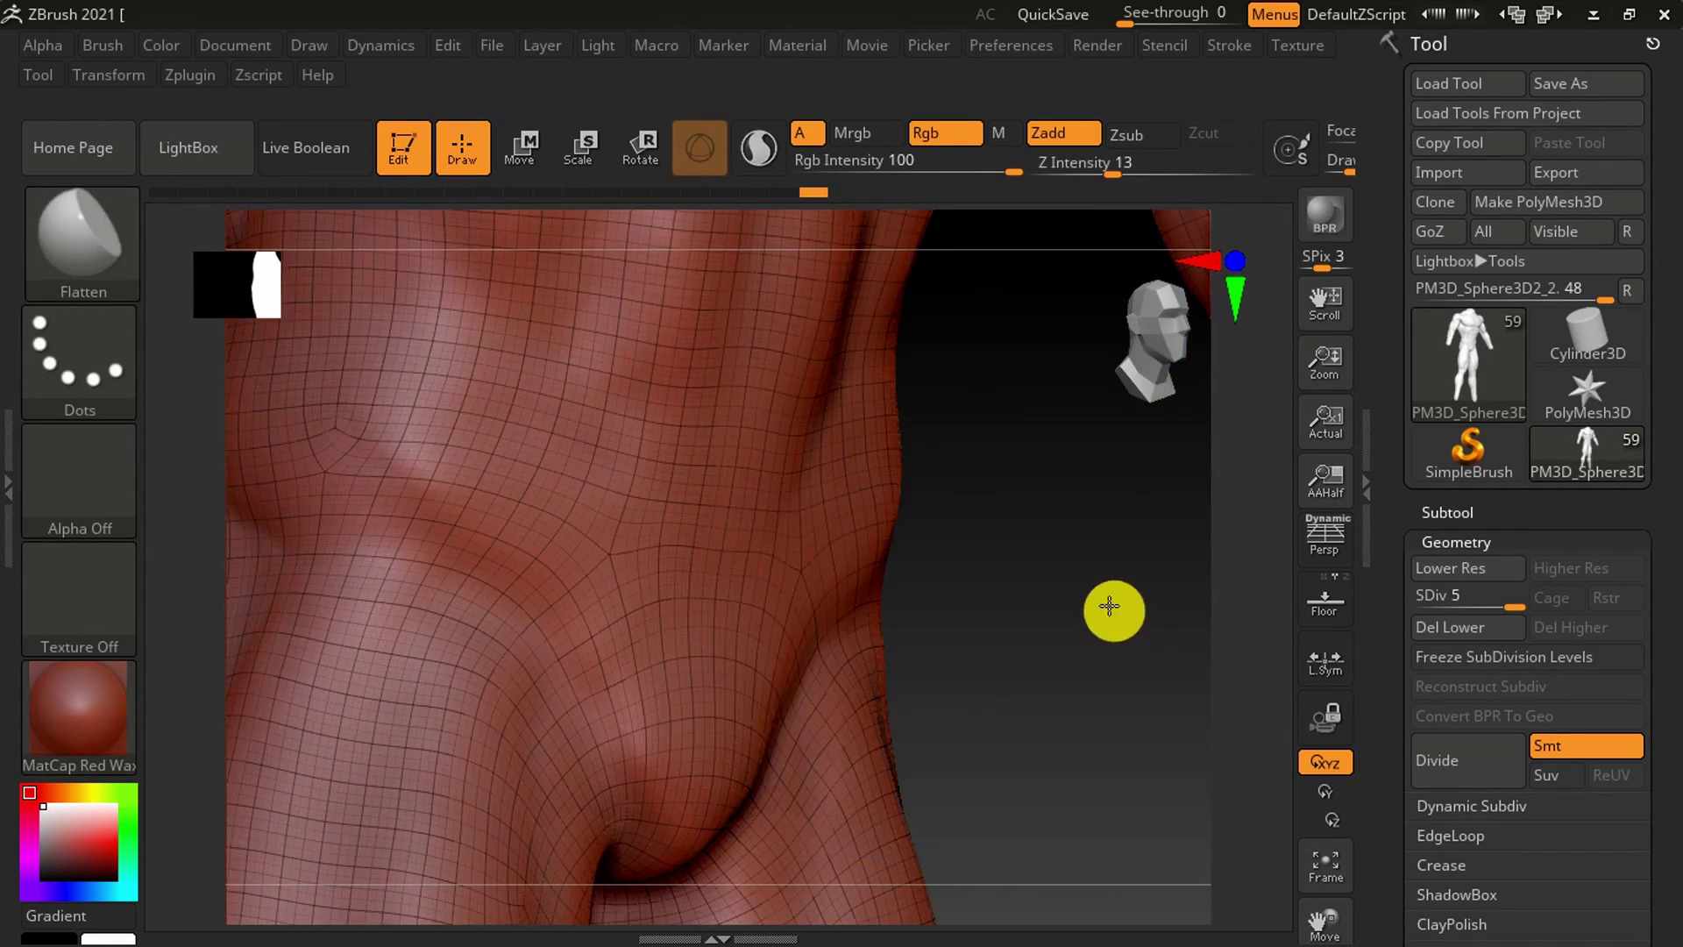
{"action": "mouse_move", "coordinate": [1111, 606]}
{"action": "right_mouse_down", "text": "shift"}
{"action": "mouse_move", "coordinate": [583, 605]}
{"action": "mouse_move", "coordinate": [736, 617]}
{"action": "right_mouse_up", "text": "shift"}
{"action": "right_click_drag", "start_coordinate": [801, 485], "coordinate": [640, 576]}
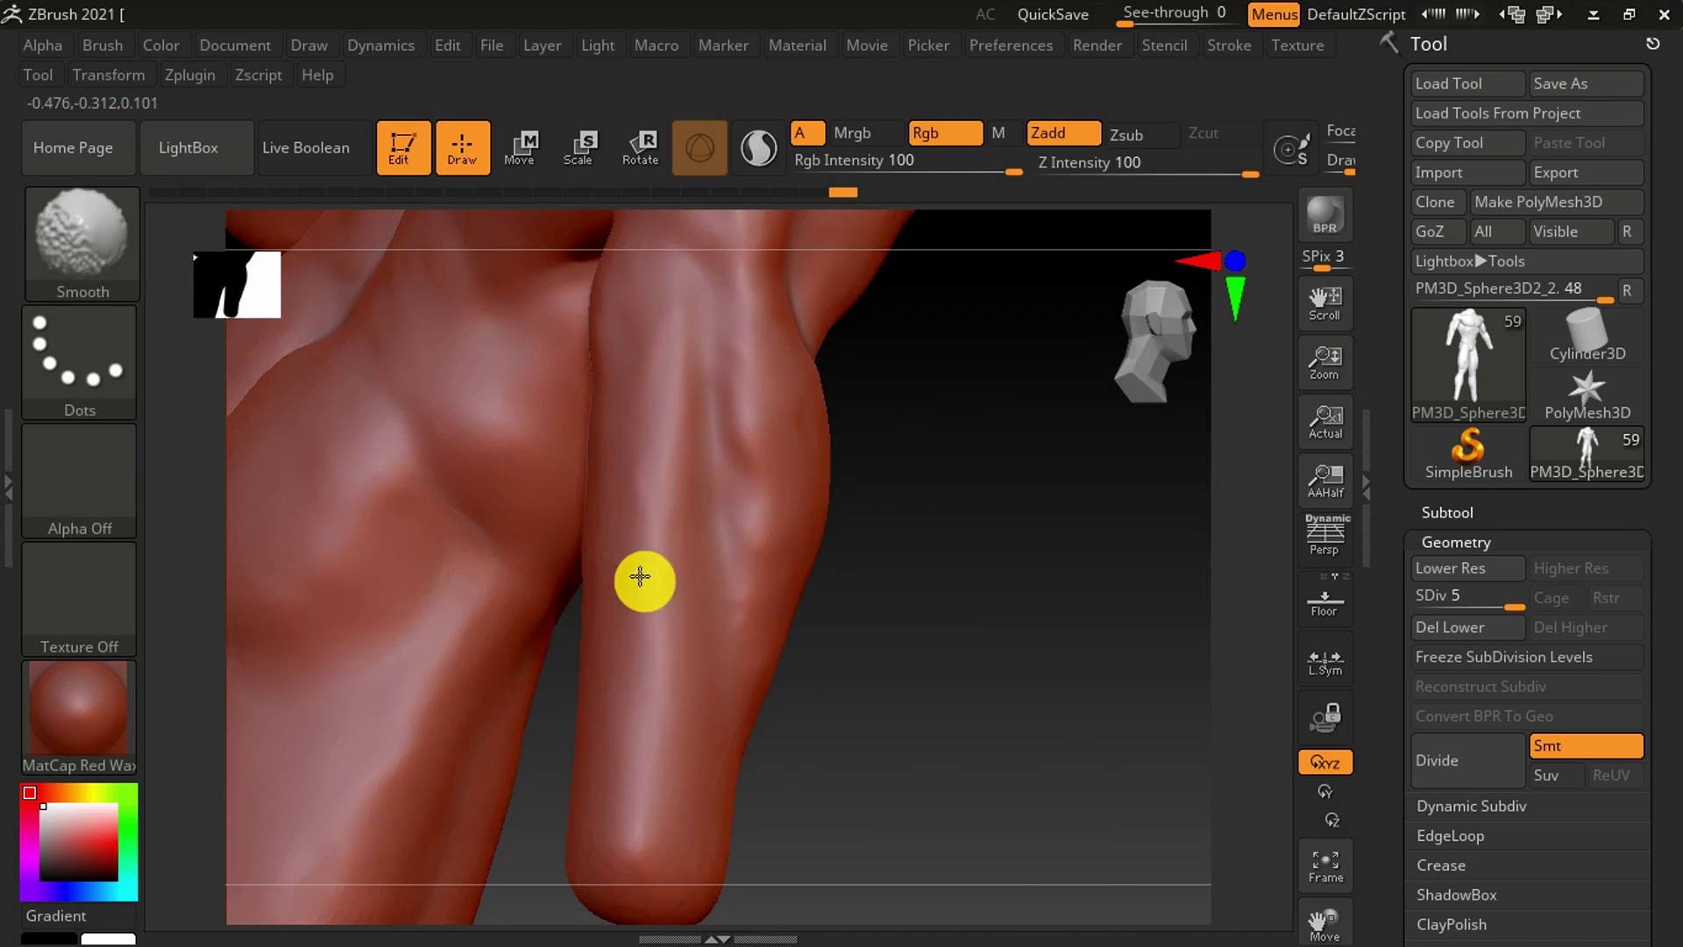
{"action": "right_click_drag", "start_coordinate": [787, 554], "coordinate": [817, 538], "text": "shift"}
{"action": "mouse_move", "coordinate": [826, 620]}
{"action": "right_mouse_down"}
{"action": "mouse_move", "coordinate": [751, 541]}
{"action": "mouse_move", "coordinate": [815, 646]}
{"action": "mouse_move", "coordinate": [718, 569]}
{"action": "mouse_move", "coordinate": [739, 709]}
{"action": "mouse_move", "coordinate": [842, 612]}
{"action": "right_mouse_up"}
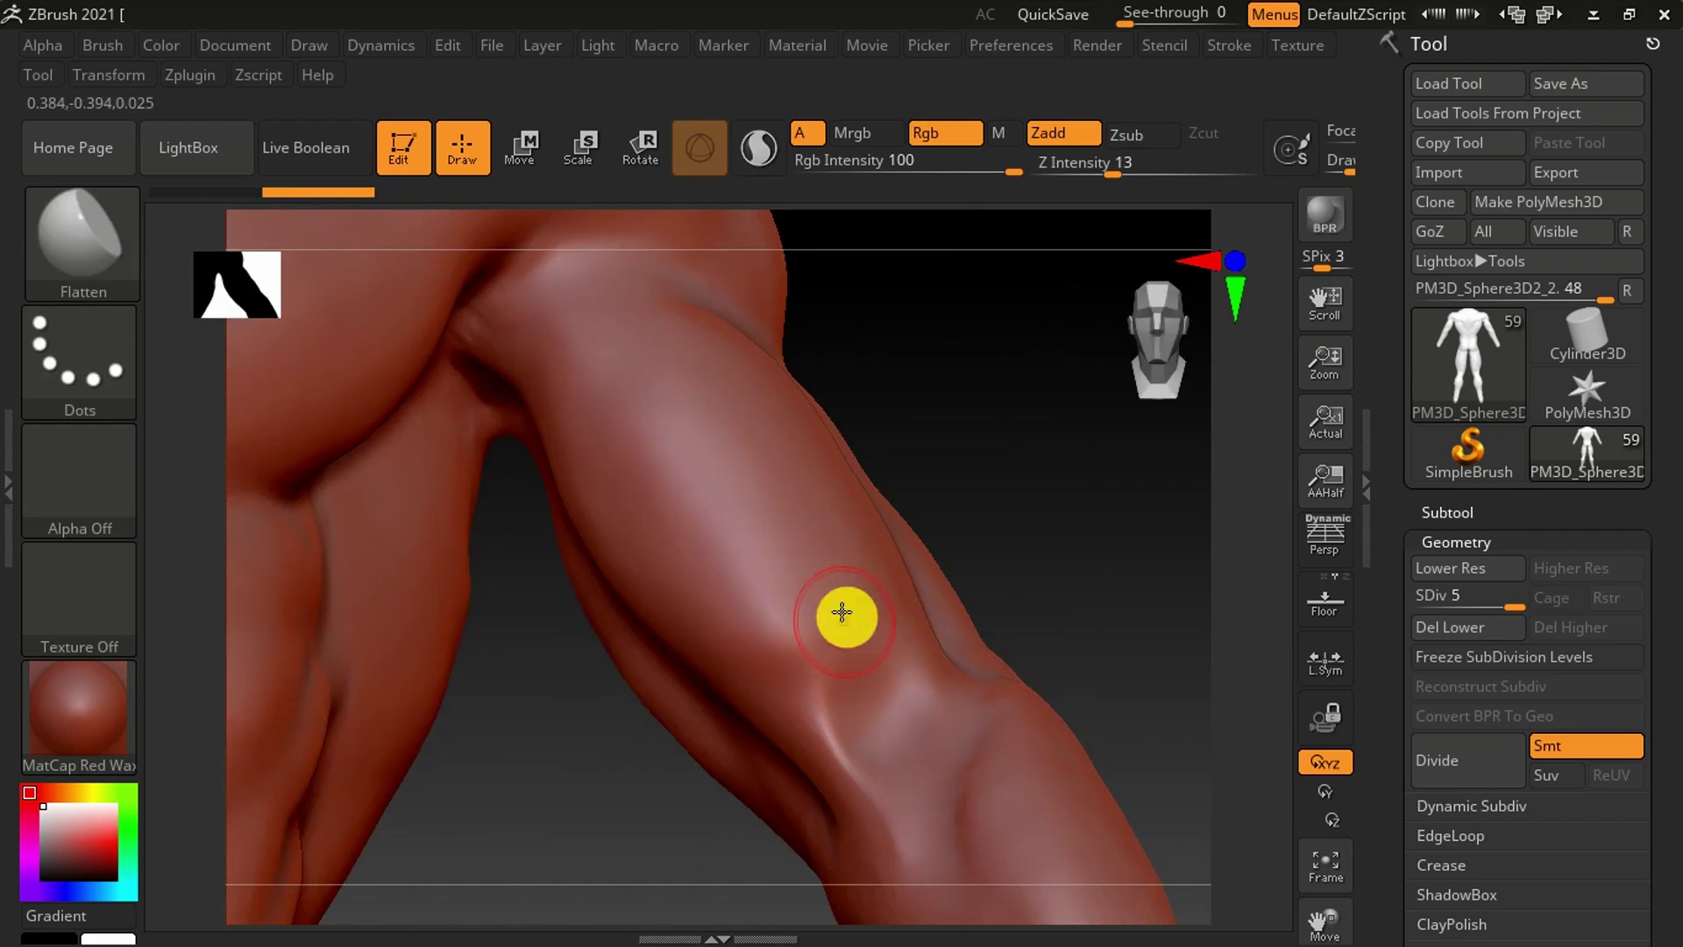
{"action": "mouse_move", "coordinate": [365, 397]}
{"action": "right_mouse_down"}
{"action": "mouse_move", "coordinate": [590, 459]}
{"action": "mouse_move", "coordinate": [917, 602]}
{"action": "mouse_move", "coordinate": [748, 721]}
{"action": "mouse_move", "coordinate": [843, 754]}
{"action": "mouse_move", "coordinate": [733, 518]}
{"action": "mouse_move", "coordinate": [511, 590]}
{"action": "mouse_move", "coordinate": [703, 660]}
{"action": "right_mouse_up"}
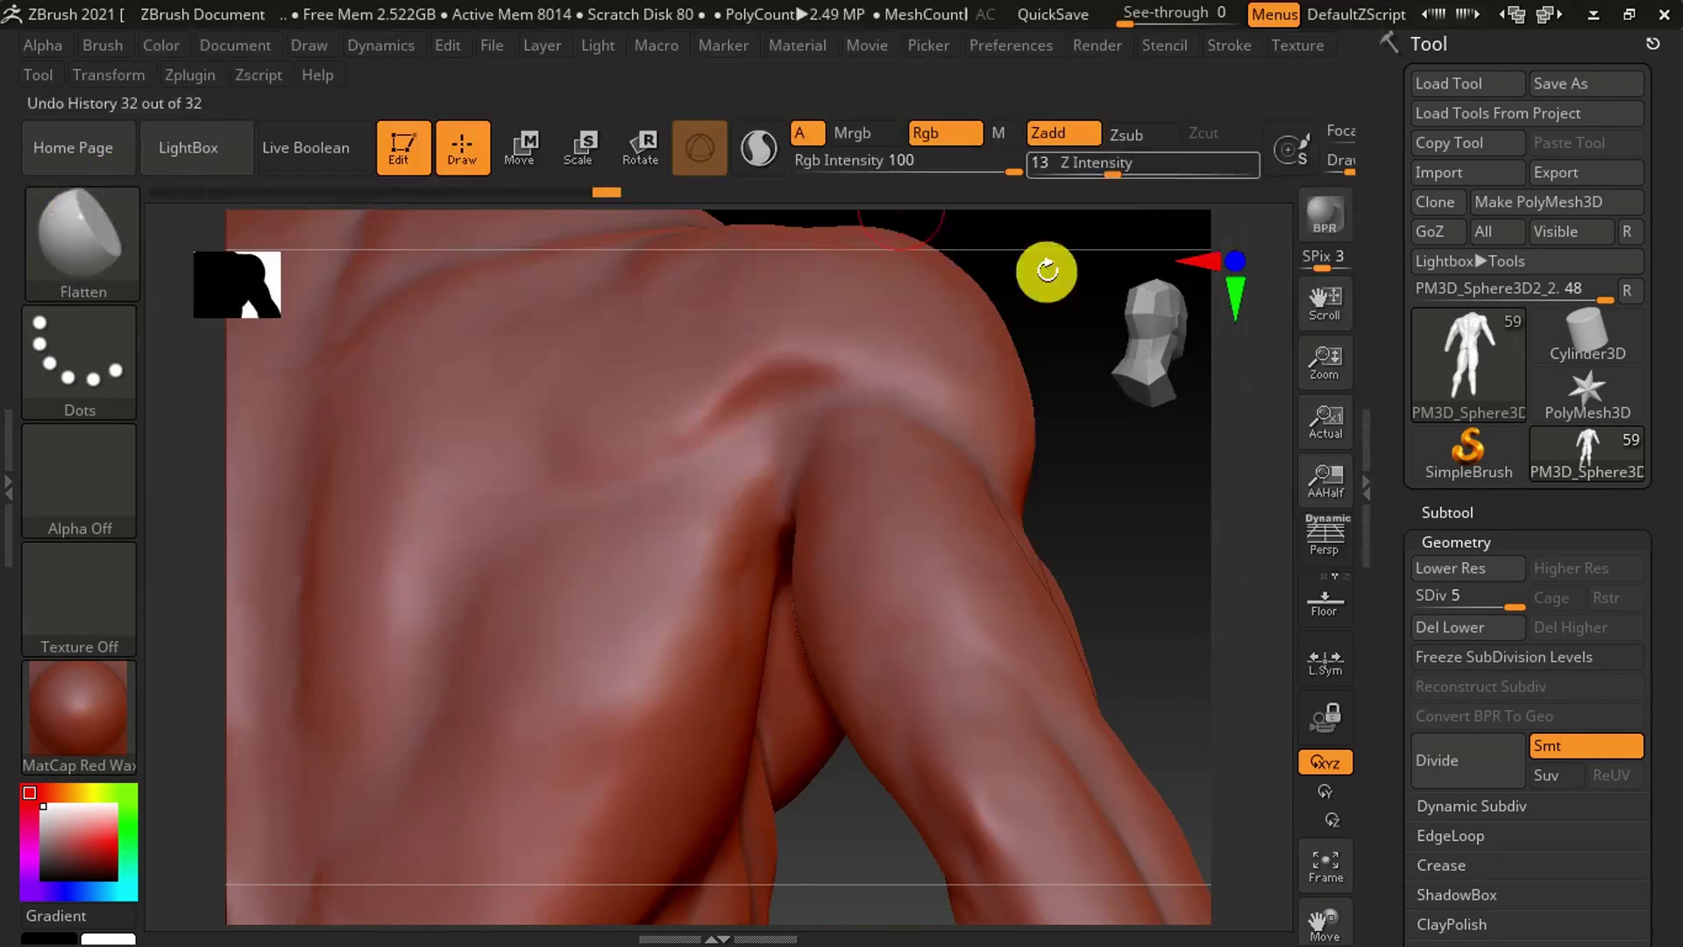
- Orbit to view the shoulder from above
{"action": "left_click_drag", "start_coordinate": [1047, 271], "coordinate": [722, 602]}
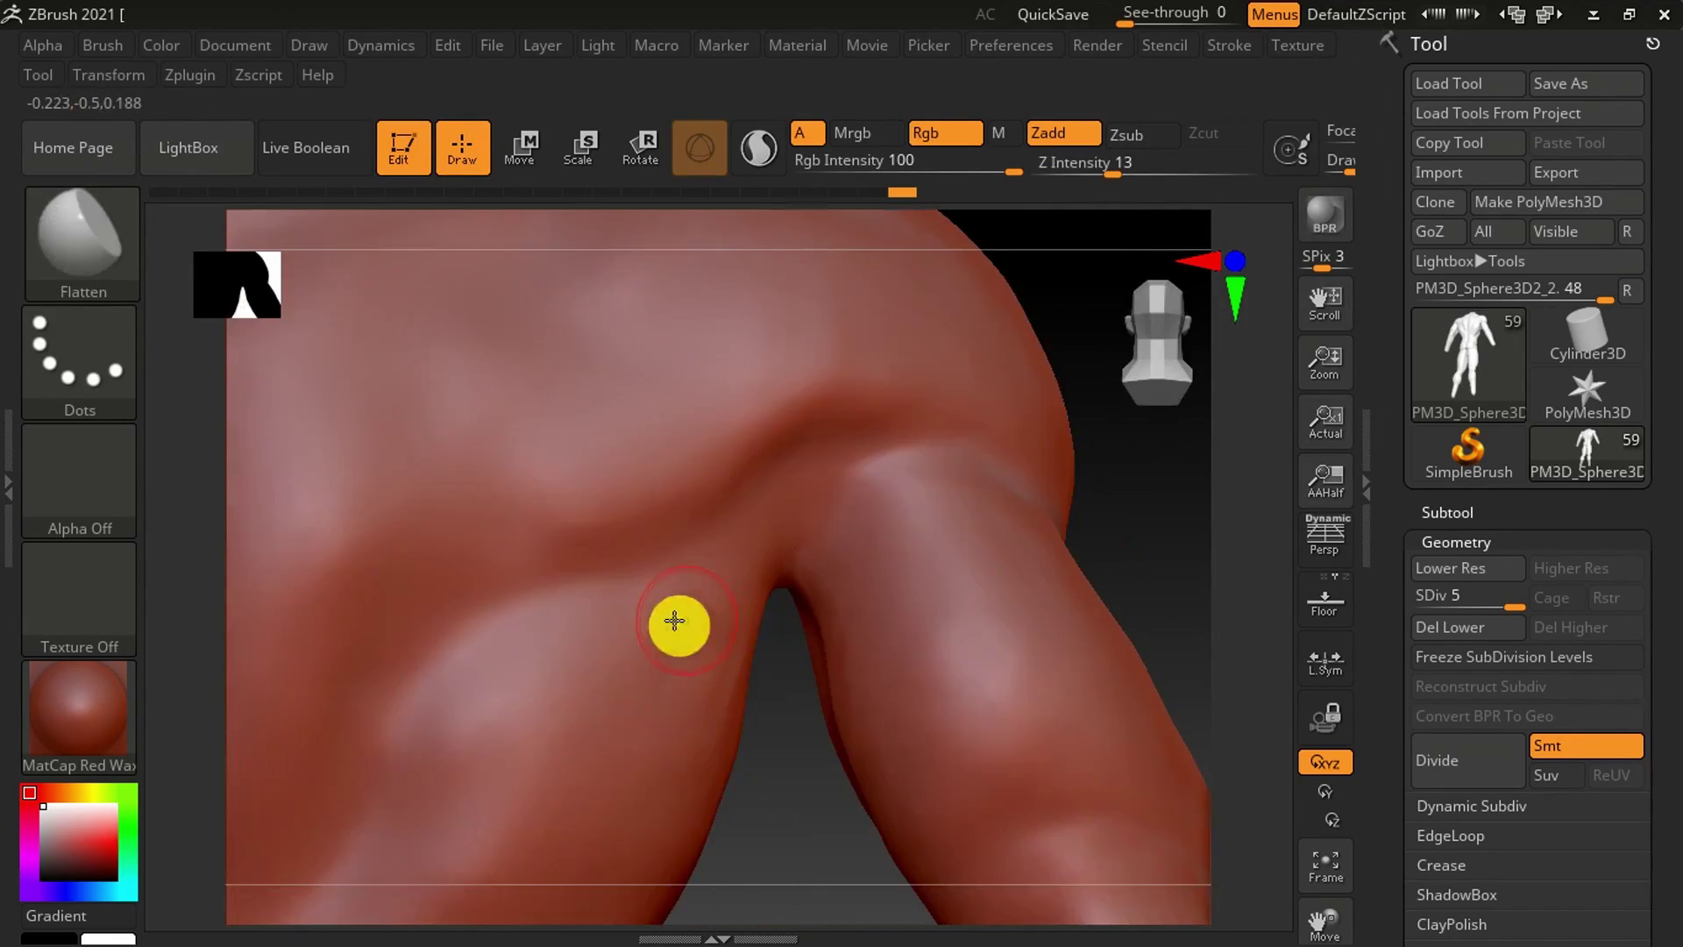